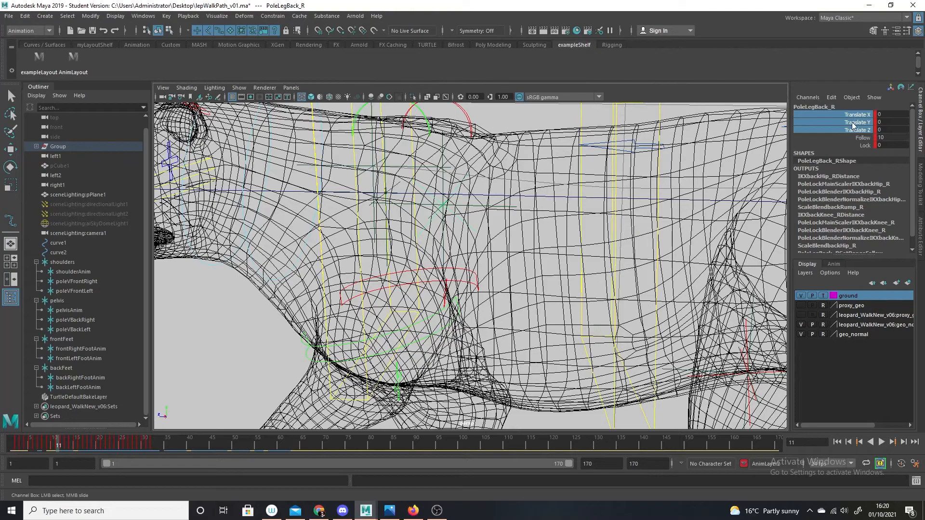
# Step: Break the translate connections of the PoleLegBack_R control and point-constrain it to the poleVBackRight locator
pyautogui.rightClick(855, 119)
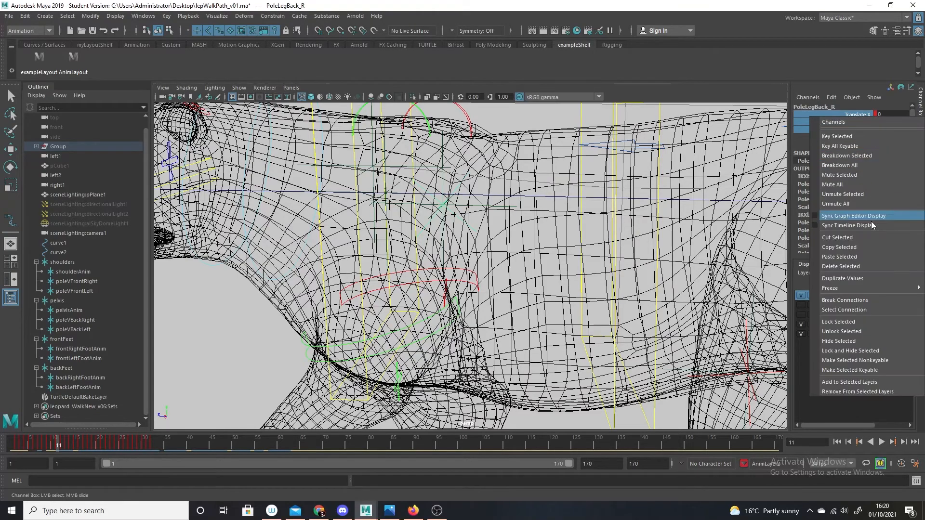
pyautogui.click(881, 300)
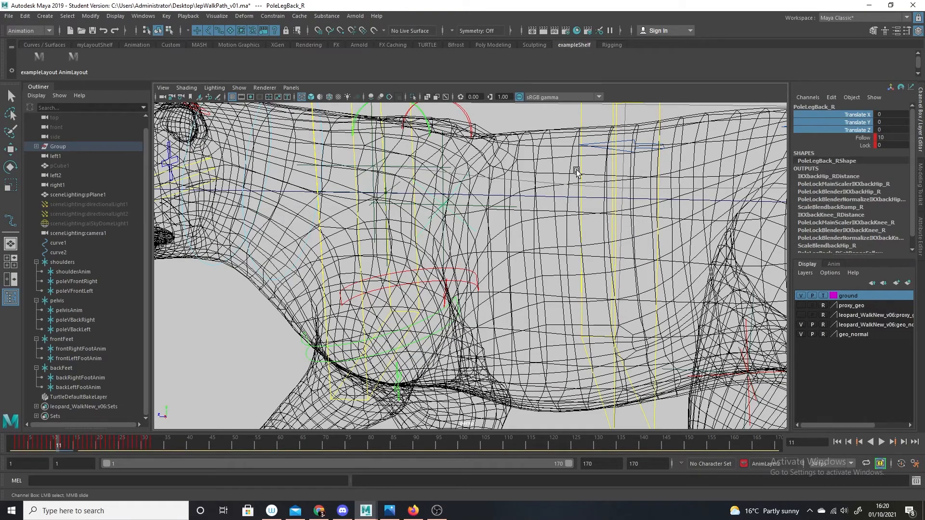
pyautogui.scroll(5, 495, 206)
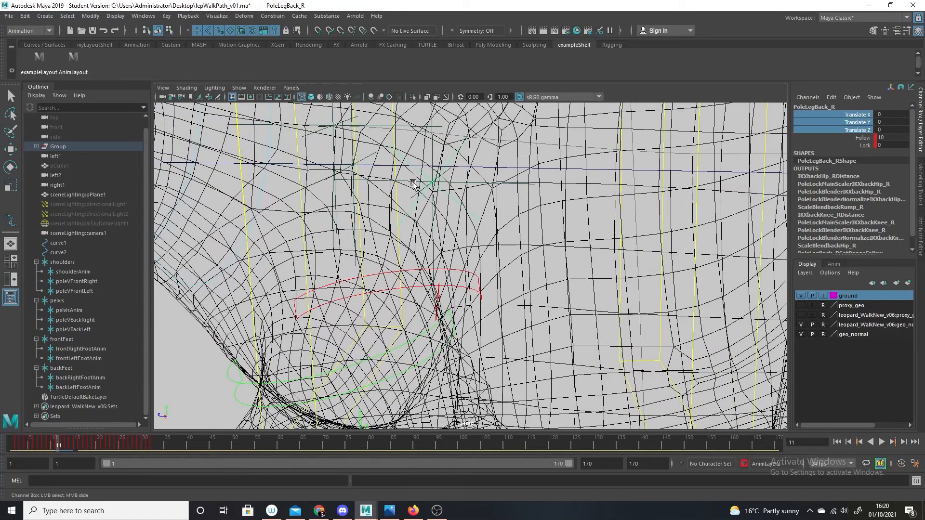
pyautogui.click(413, 184)
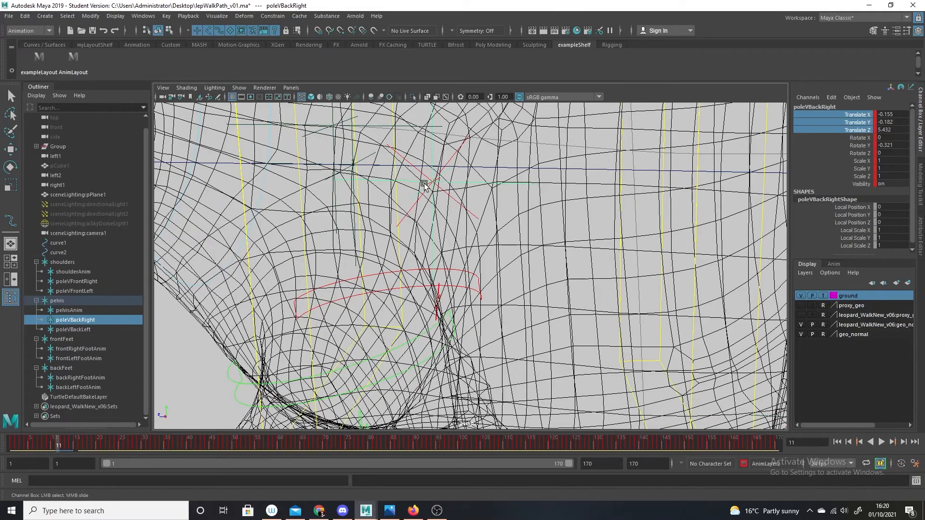
pyautogui.click(444, 197)
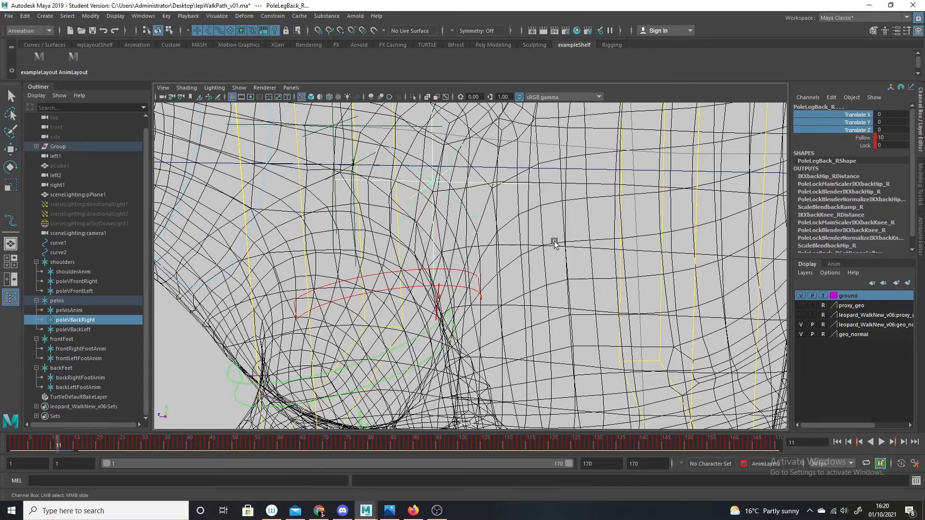
pyautogui.click(273, 16)
pyautogui.click(299, 50)
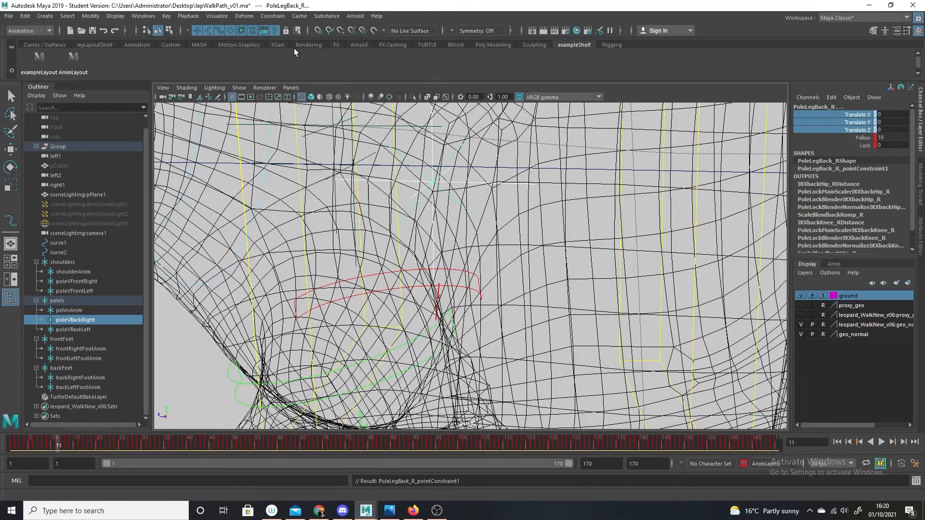
# Step: Break the Translate X, Y and Z connections of the PoleLegFront_R control
pyautogui.keyDown('alt'); pyautogui.moveTo(699, 309); pyautogui.dragTo(606, 327, button='right'); pyautogui.keyUp('alt')
pyautogui.keyDown('alt'); pyautogui.moveTo(607, 326); pyautogui.dragTo(560, 246, button='middle'); pyautogui.keyUp('alt')
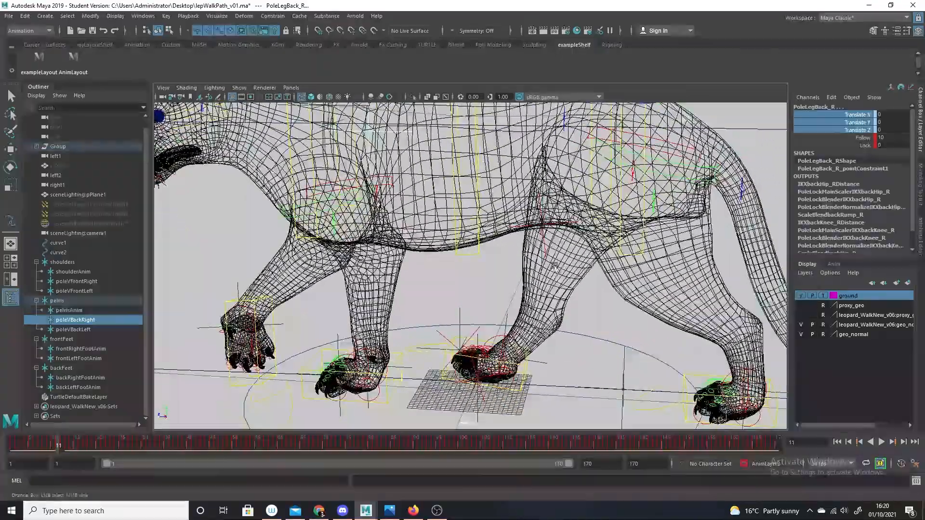
pyautogui.keyDown('alt'); pyautogui.moveTo(416, 264); pyautogui.dragTo(454, 339, button='middle'); pyautogui.keyUp('alt')
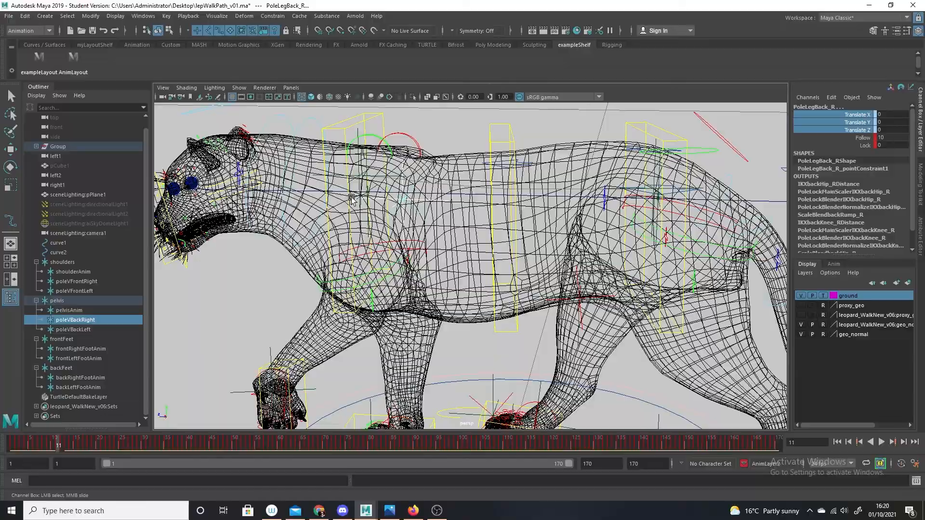
pyautogui.scroll(5, 600, 253)
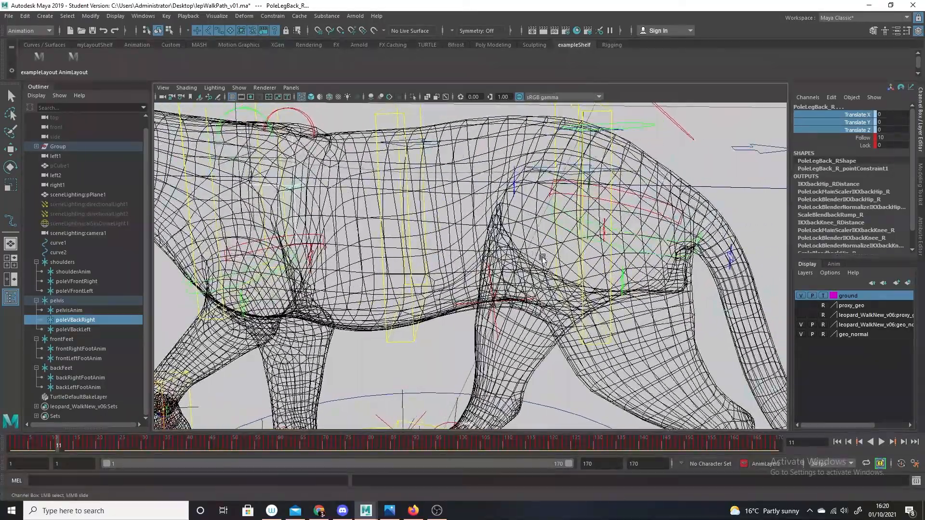
pyautogui.keyDown('alt'); pyautogui.moveTo(608, 246); pyautogui.dragTo(638, 118, button='middle'); pyautogui.keyUp('alt')
pyautogui.keyDown('alt'); pyautogui.moveTo(468, 337); pyautogui.dragTo(428, 279); pyautogui.keyUp('alt')
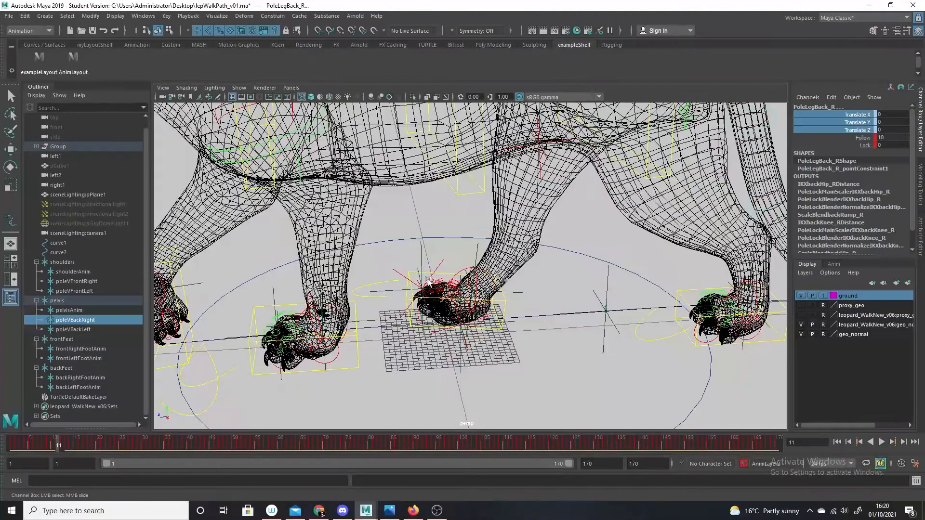
pyautogui.click(400, 272)
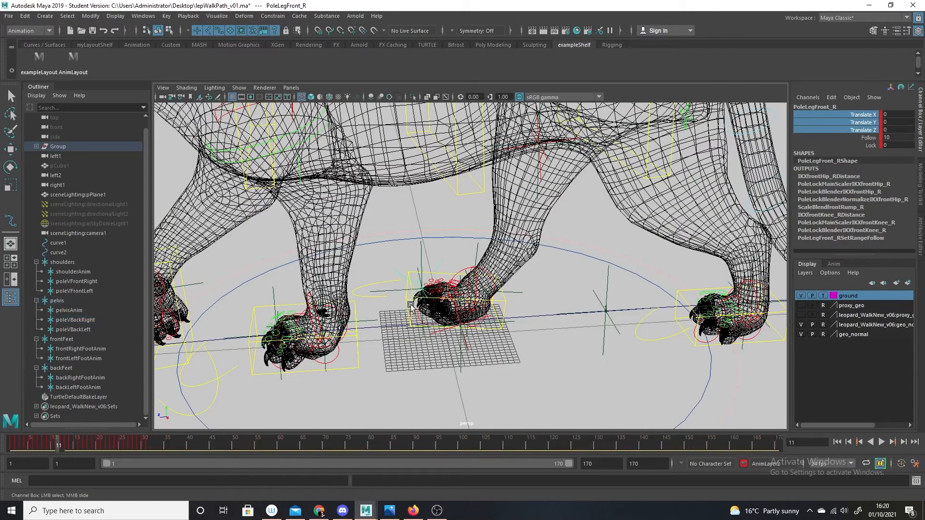
pyautogui.rightClick(871, 128)
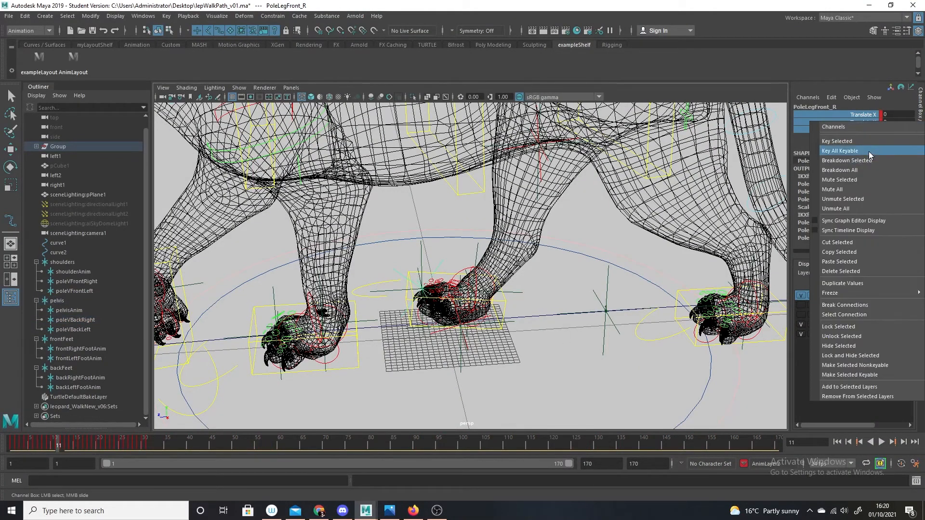
pyautogui.click(869, 305)
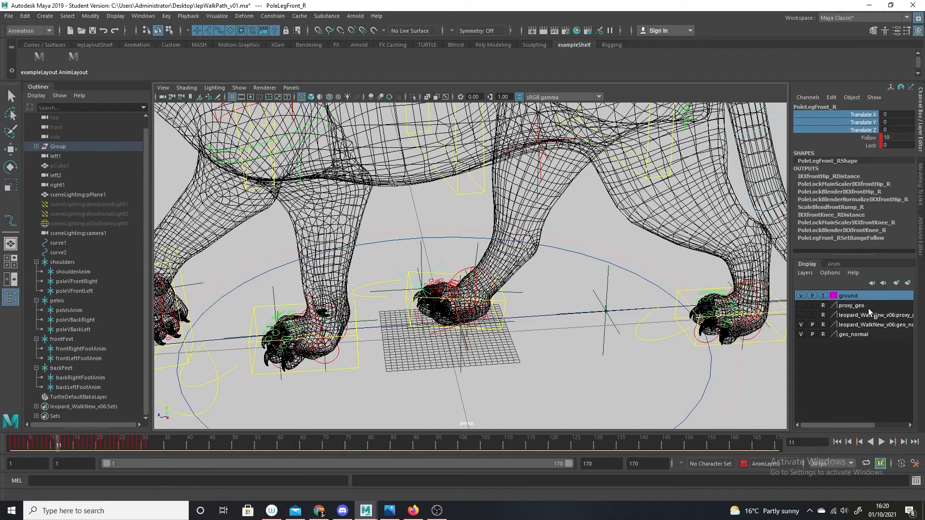
# Step: Point-constrain the PoleLegFront_R control to the poleVFrontRight locator
pyautogui.scroll(3, 456, 249)
pyautogui.scroll(2, 456, 249)
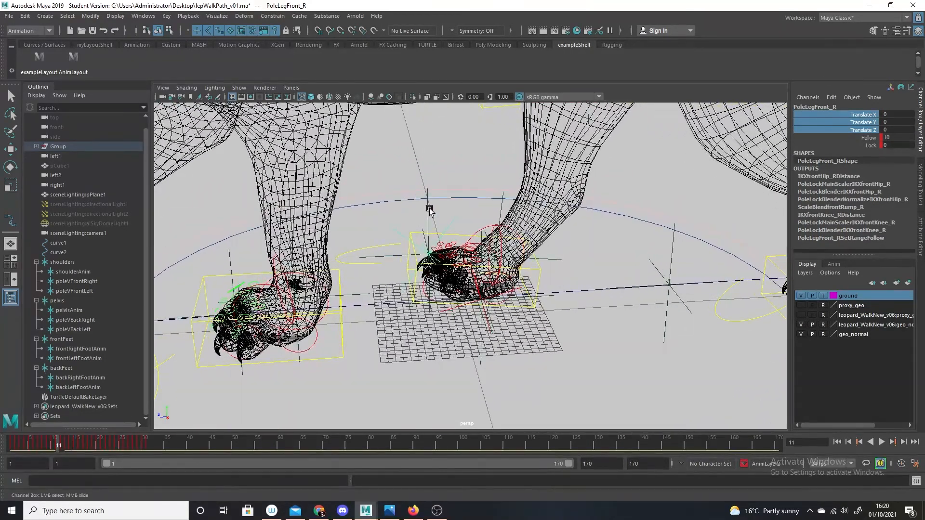
pyautogui.click(425, 211)
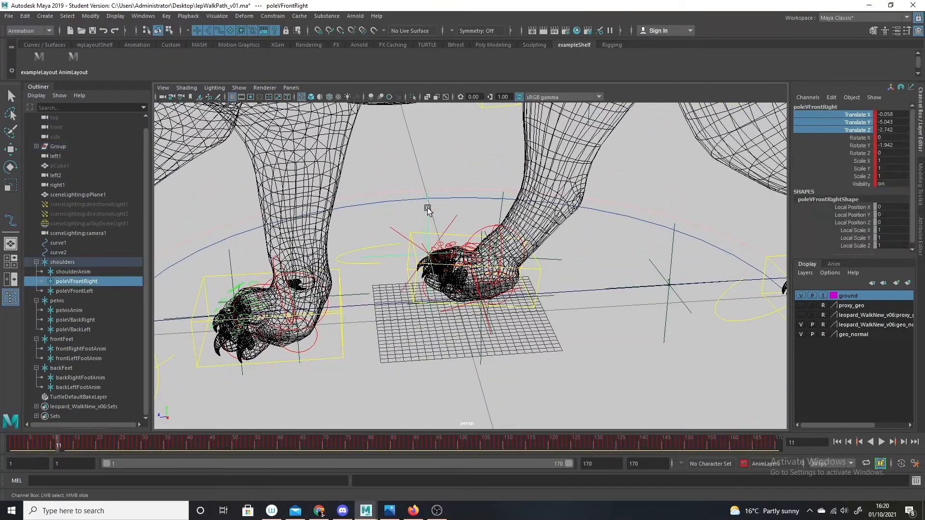
pyautogui.keyDown('shift'); pyautogui.click(395, 233); pyautogui.keyUp('shift')
pyautogui.click(273, 16)
pyautogui.click(291, 50)
# Step: Break the Translate X, Y and Z connections of the PoleLegFront_L control
pyautogui.scroll(-2, 607, 273)
pyautogui.keyDown('alt'); pyautogui.moveTo(608, 273); pyautogui.dragTo(615, 333); pyautogui.keyUp('alt')
pyautogui.scroll(3, 548, 310)
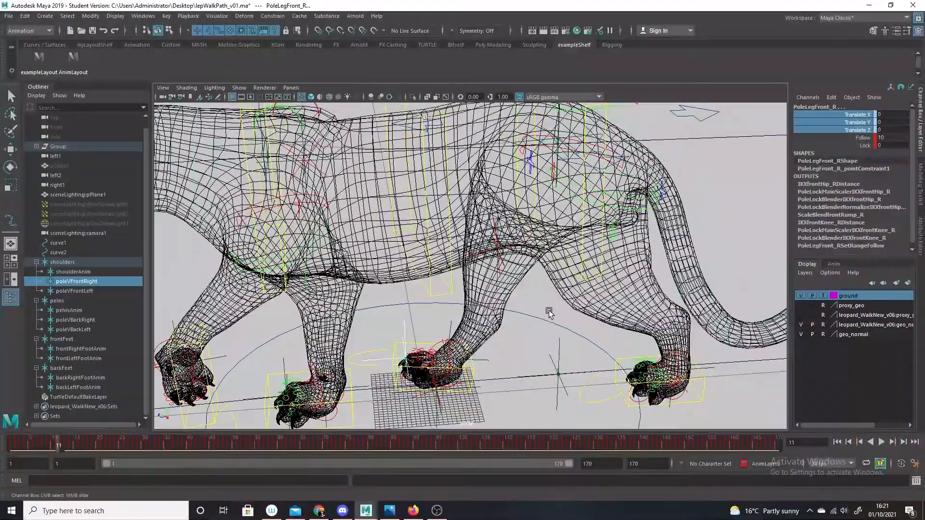
pyautogui.click(501, 272)
pyautogui.scroll(3, 501, 290)
pyautogui.rightClick(858, 116)
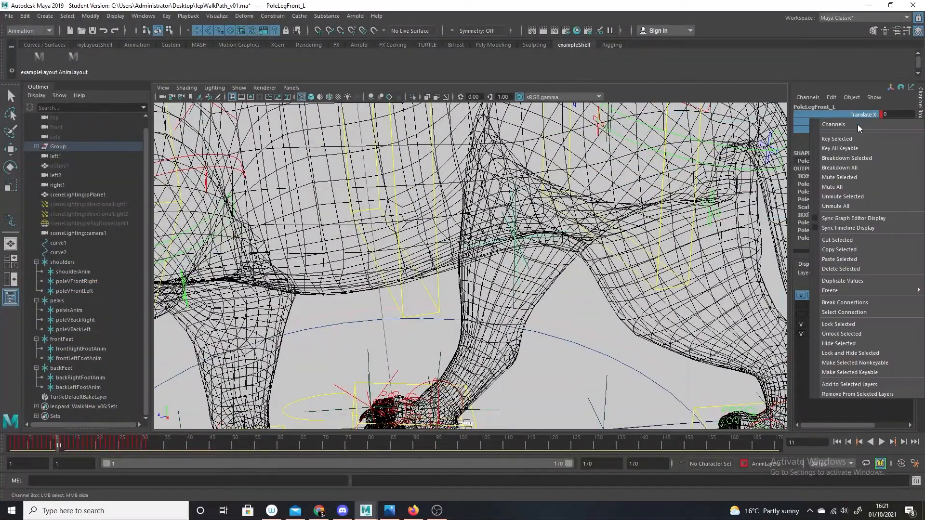
pyautogui.click(882, 303)
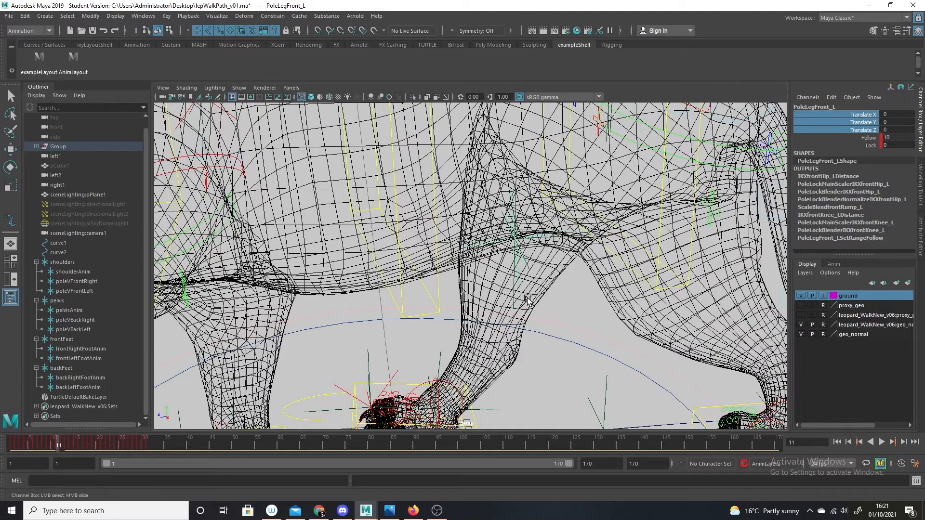
# Step: Point-constrain the PoleLegFront_L control to the poleVFrontLeft locator
pyautogui.scroll(3, 524, 288)
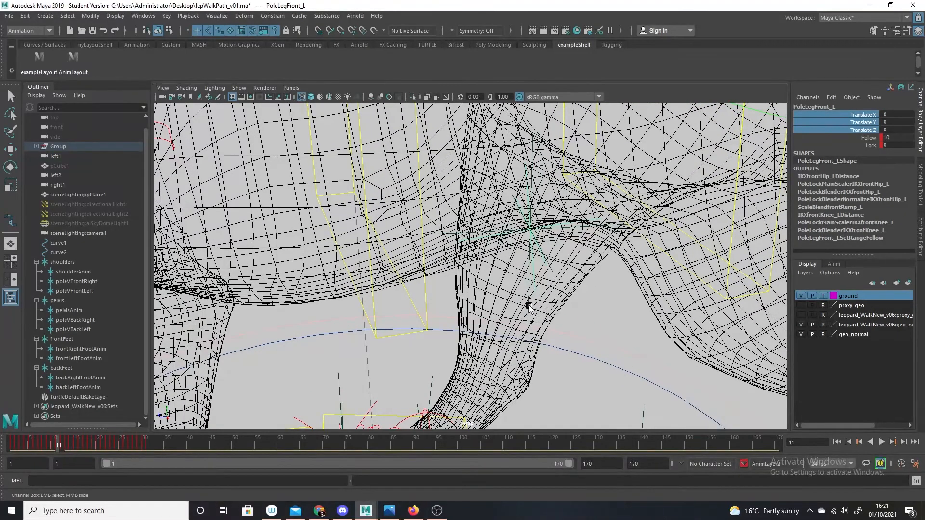
pyautogui.click(527, 308)
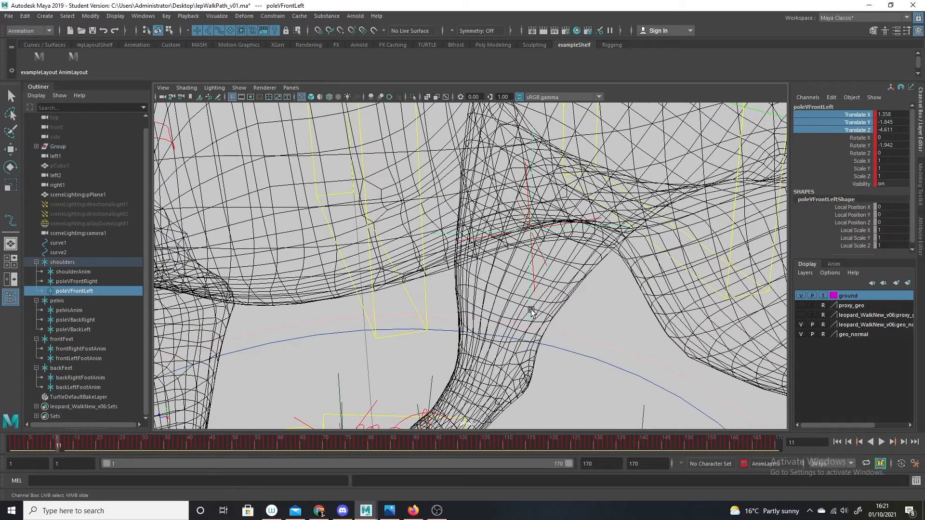
pyautogui.click(544, 266)
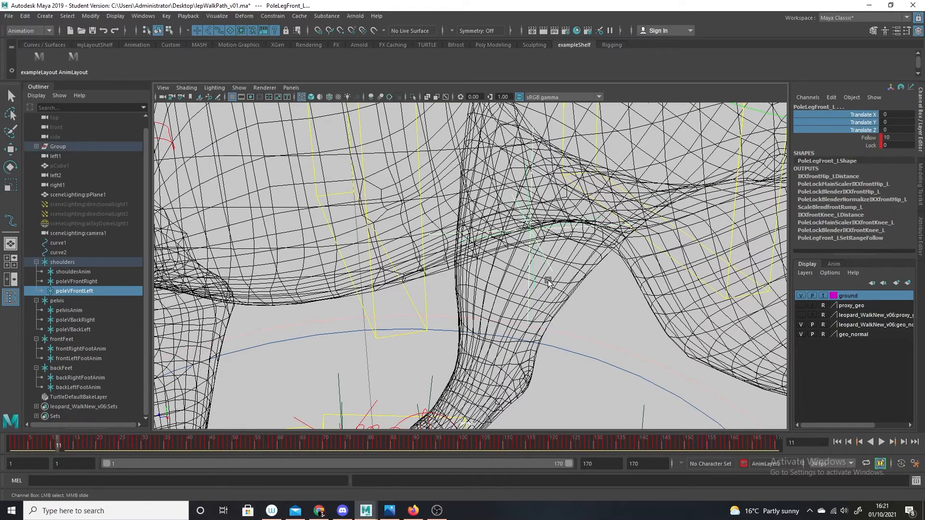
pyautogui.click(273, 16)
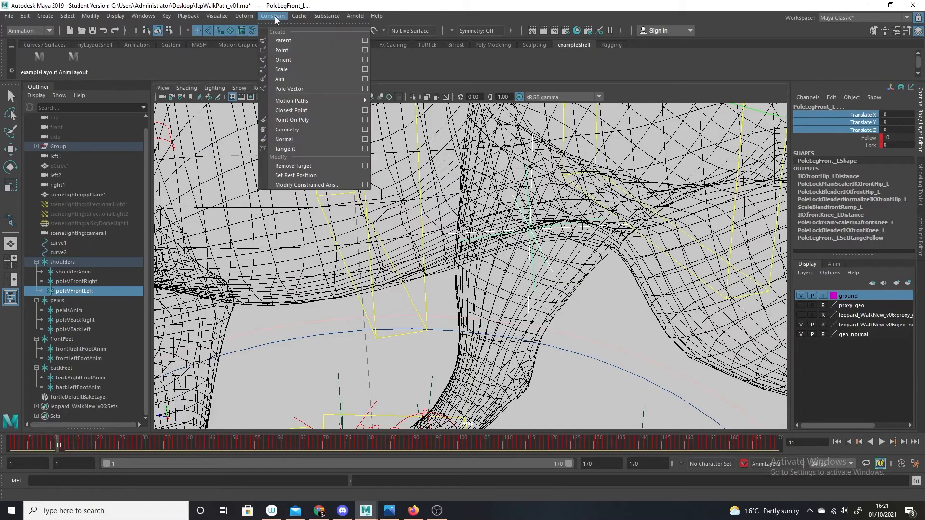
pyautogui.click(285, 50)
# Step: Play back the leopard's walk with the whole body in view and stop at frame 31
pyautogui.scroll(-5, 511, 317)
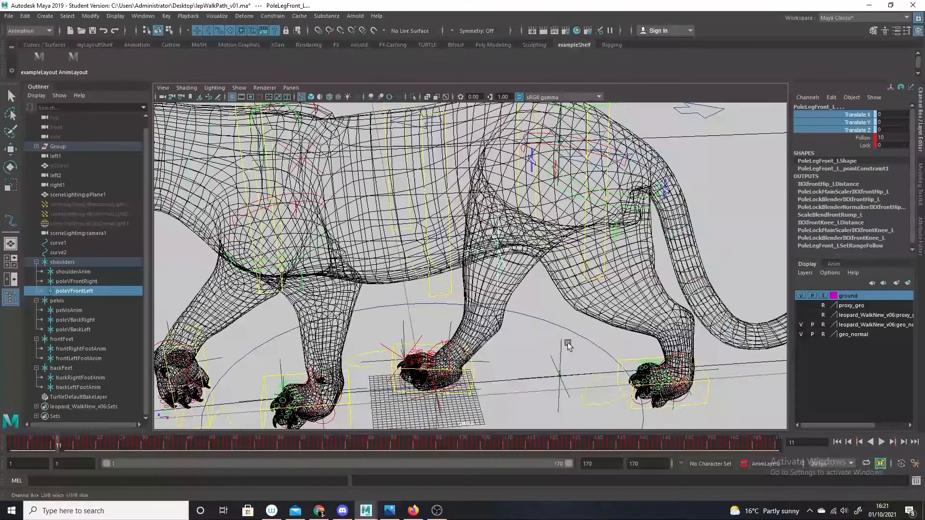
pyautogui.scroll(-4, 510, 316)
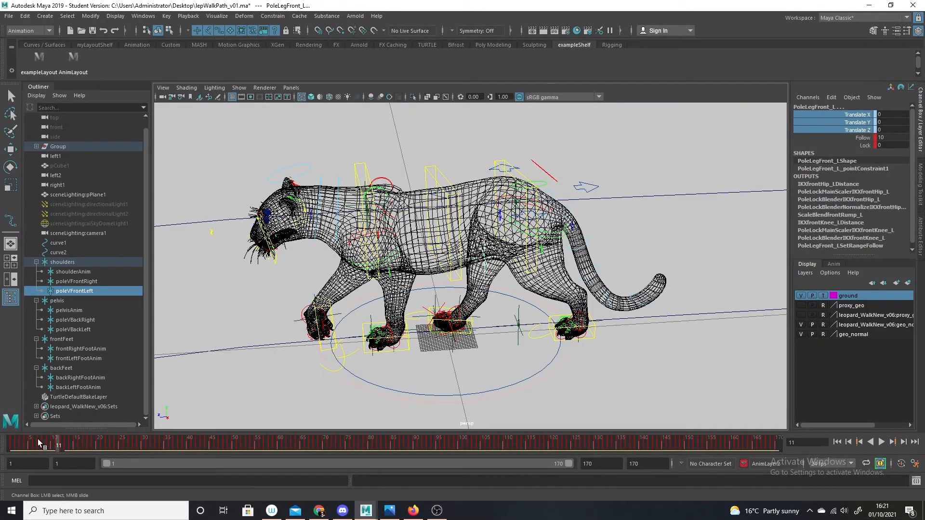
pyautogui.hotkey('alt', 'v')
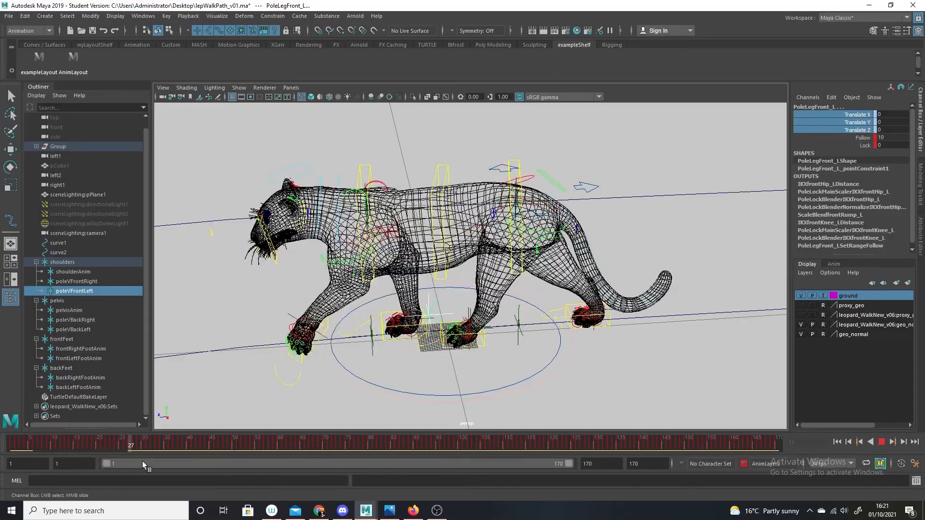
pyautogui.moveTo(262, 473); pyautogui.dragTo(146, 451)
# Step: Break the Translate X, Y and Z connections of the PoleLegBack_L control
pyautogui.keyDown('alt'); pyautogui.moveTo(501, 318); pyautogui.dragTo(468, 314); pyautogui.keyUp('alt')
pyautogui.scroll(5, 434, 306)
pyautogui.keyDown('alt'); pyautogui.moveTo(402, 300); pyautogui.dragTo(447, 309, button='middle'); pyautogui.keyUp('alt')
pyautogui.scroll(5, 446, 308)
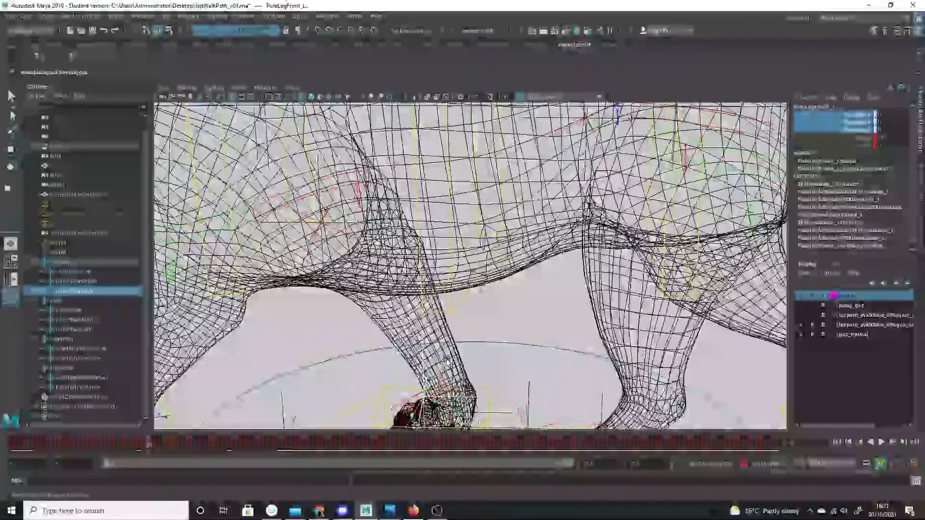
pyautogui.click(325, 219)
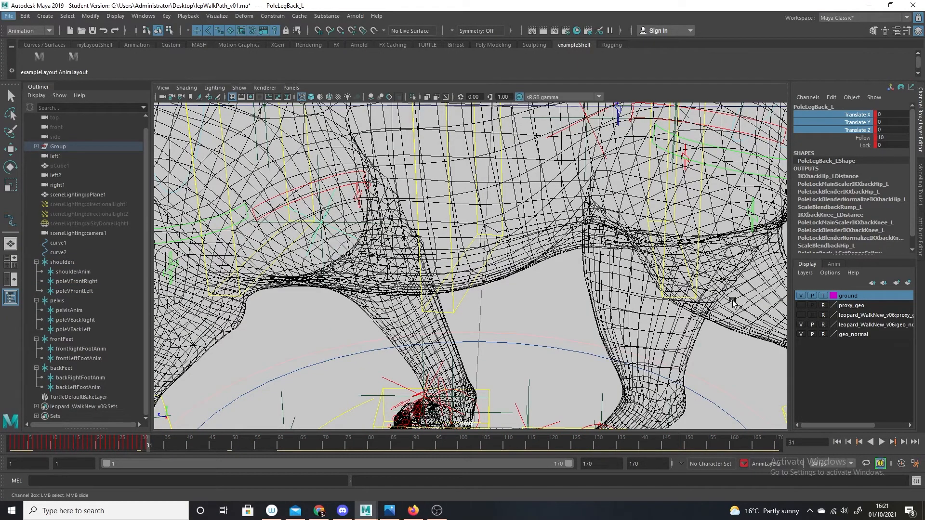
pyautogui.rightClick(857, 123)
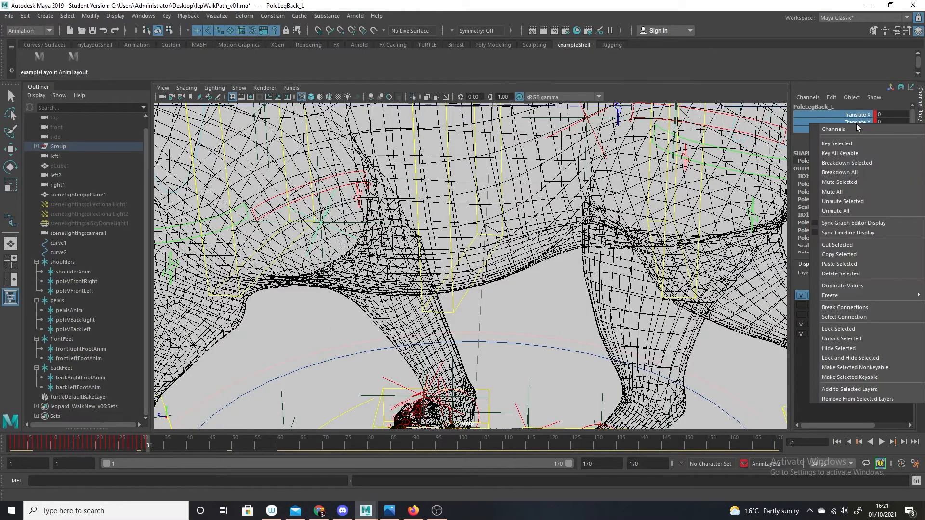
pyautogui.click(891, 308)
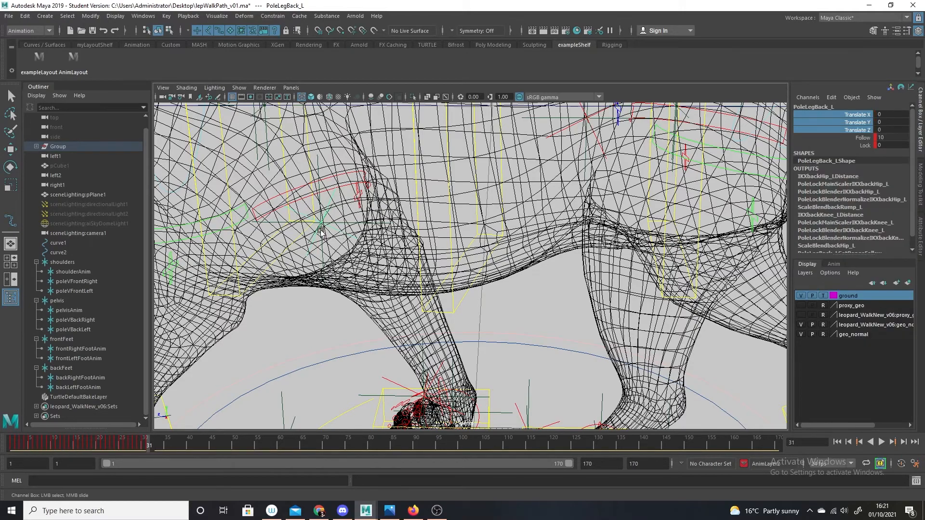
# Step: Point-constrain the PoleLegBack_L control to the poleVBackLeft locator
pyautogui.click(271, 225)
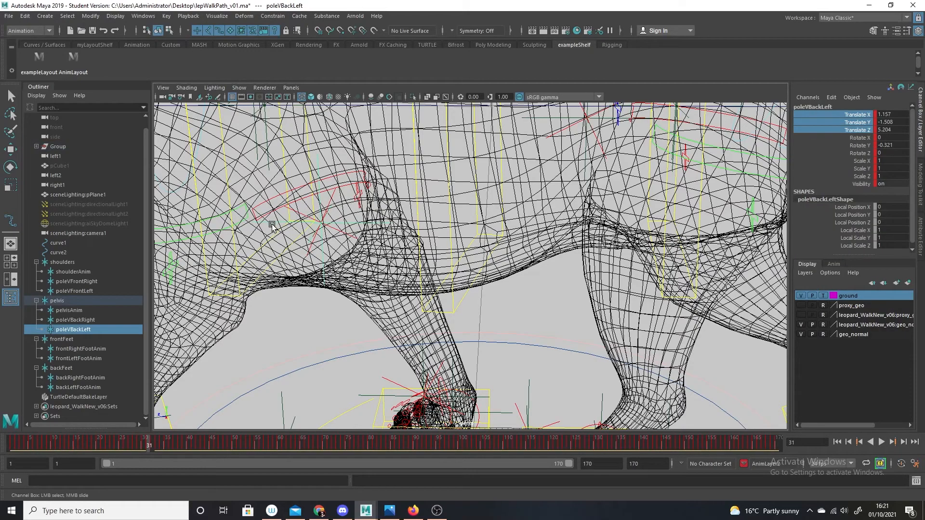
pyautogui.click(334, 230)
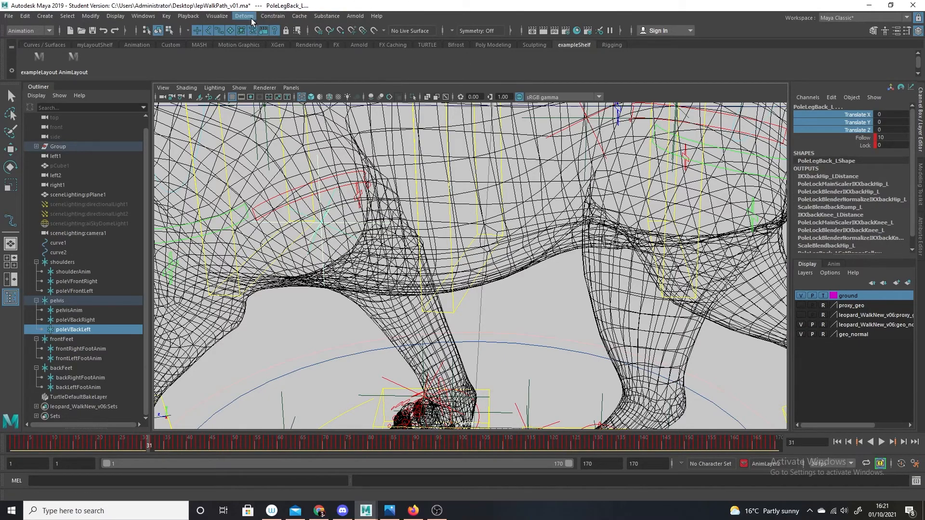
pyautogui.click(272, 16)
pyautogui.click(285, 50)
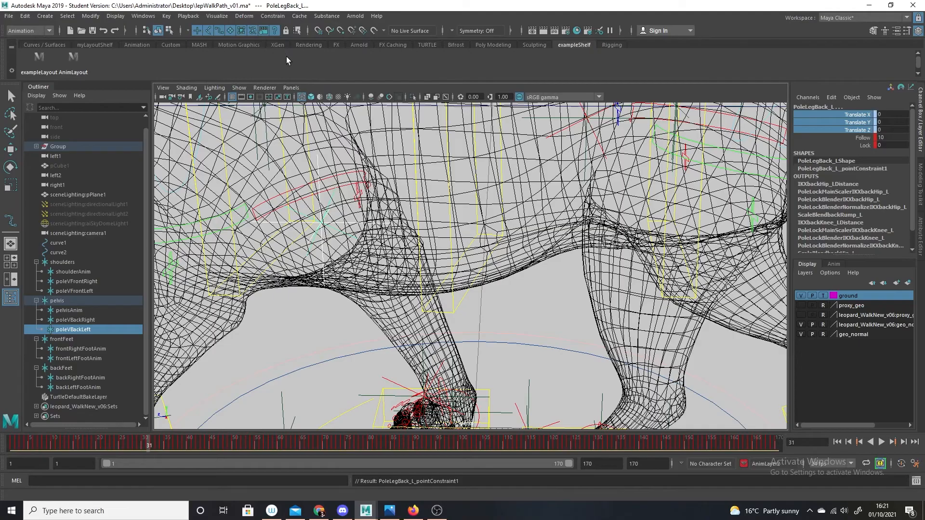
# Step: Clear the selection and activate the Move tool with the leopard's legs and feet in view
pyautogui.scroll(-5, 557, 335)
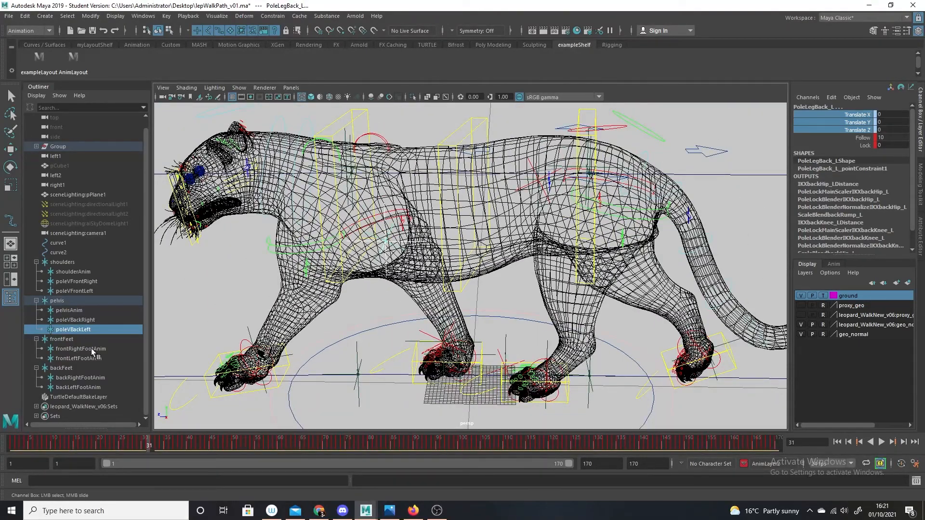
pyautogui.keyDown('alt'); pyautogui.moveTo(540, 391); pyautogui.dragTo(538, 328, button='middle'); pyautogui.keyUp('alt')
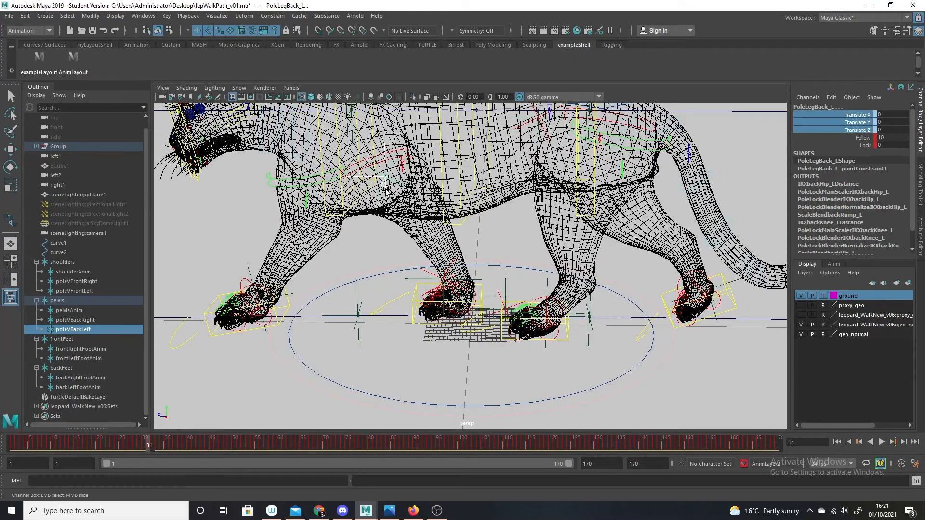
pyautogui.click(370, 263)
pyautogui.press('w')
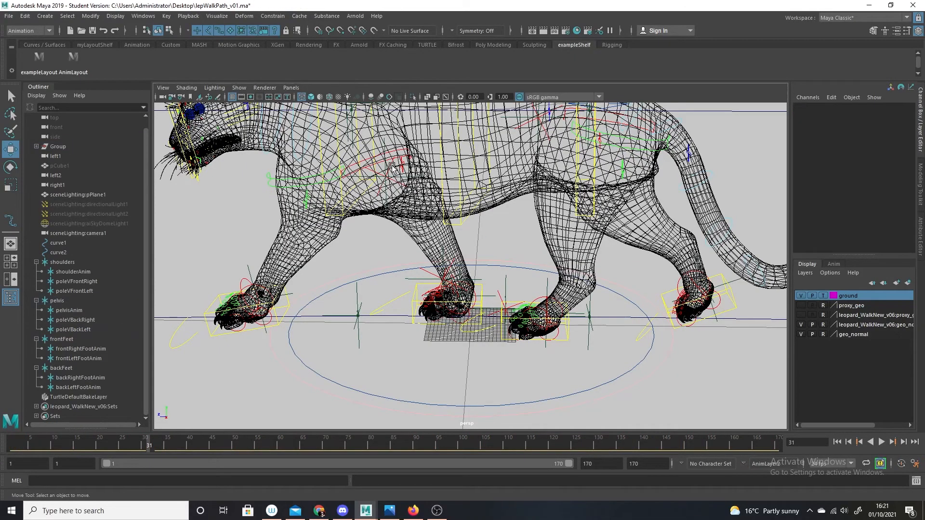
# Step: Select the PoleLegBack_R and PoleLegFront_R controls in turn and examine their point constraints
pyautogui.click(393, 167)
pyautogui.keyDown('alt'); pyautogui.moveTo(573, 241); pyautogui.dragTo(563, 226, button='middle'); pyautogui.keyUp('alt')
pyautogui.click(489, 281)
pyautogui.keyDown('alt'); pyautogui.moveTo(626, 296); pyautogui.dragTo(497, 176); pyautogui.keyUp('alt')
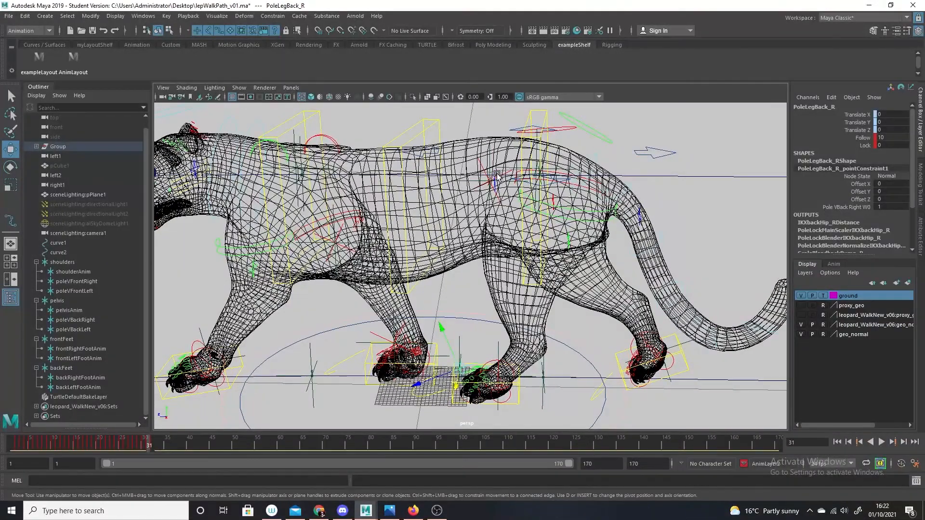
pyautogui.click(484, 169)
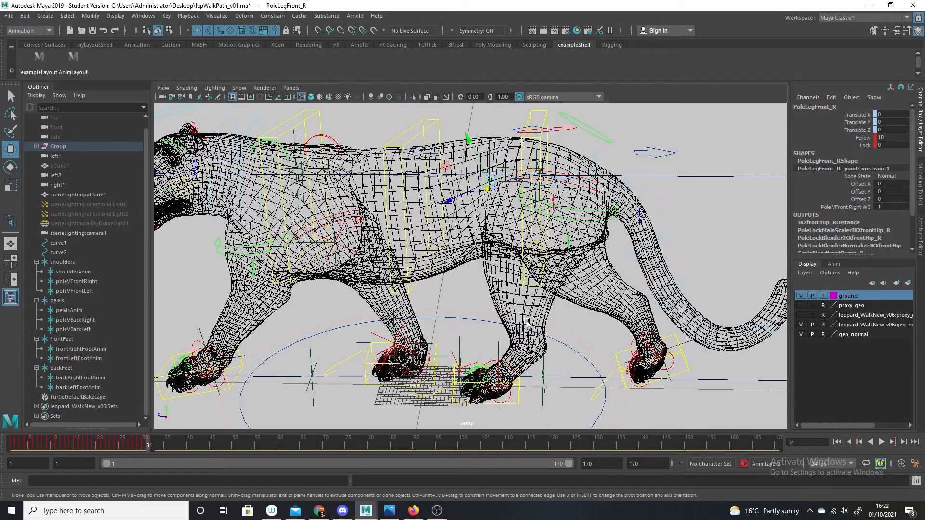
pyautogui.keyDown('alt'); pyautogui.moveTo(409, 377); pyautogui.dragTo(450, 367, button='middle'); pyautogui.keyUp('alt')
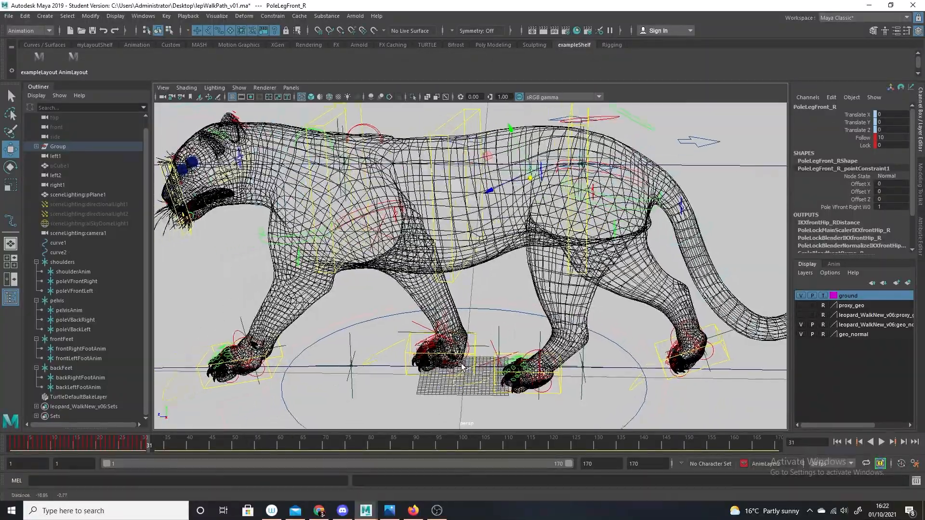
pyautogui.keyDown('alt'); pyautogui.moveTo(430, 381); pyautogui.dragTo(447, 360); pyautogui.keyUp('alt')
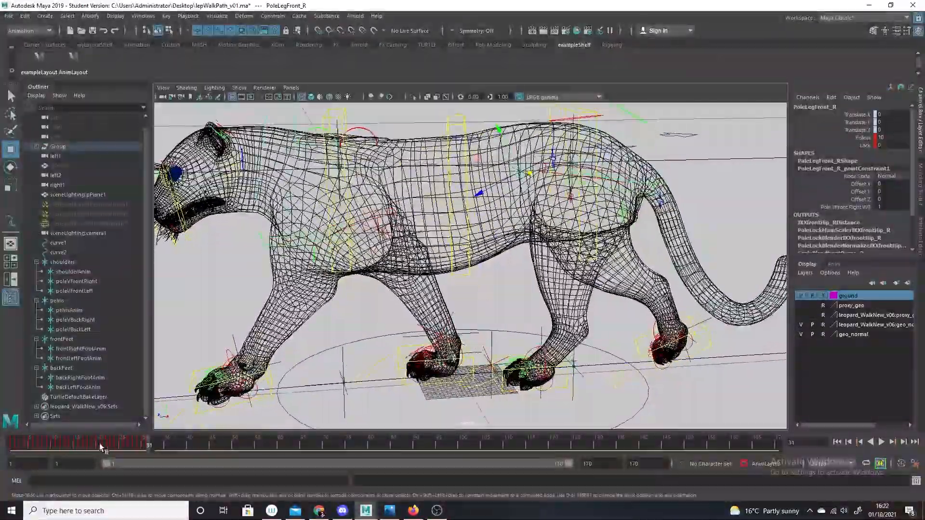
# Step: Scrub to frame 22 and examine how the PoleLegBack_R control lines up with the poleVBackRight locator
pyautogui.moveTo(142, 446); pyautogui.dragTo(109, 427)
pyautogui.click(439, 322)
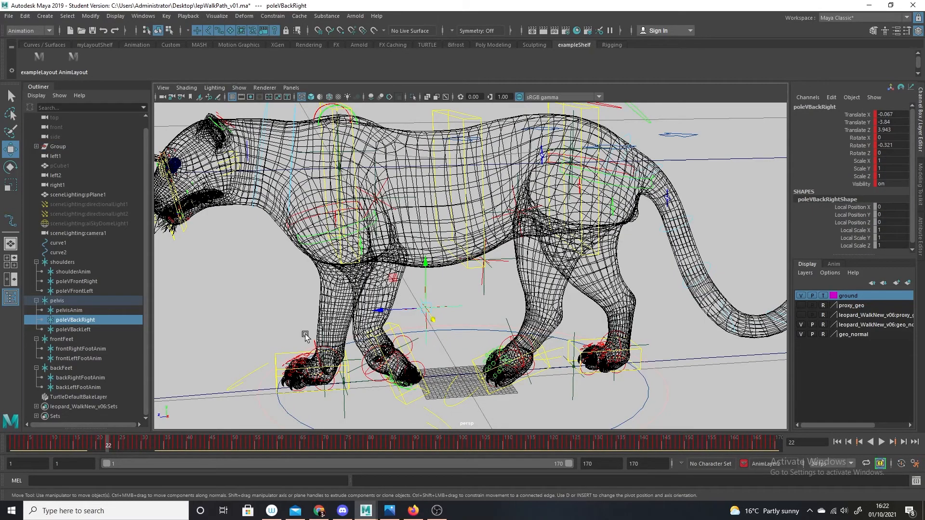
pyautogui.scroll(8, 422, 352)
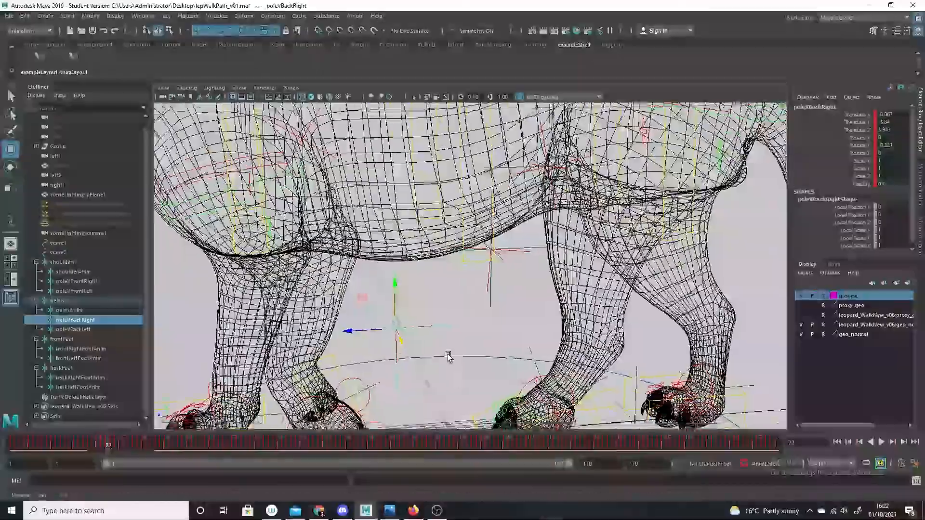
pyautogui.click(416, 319)
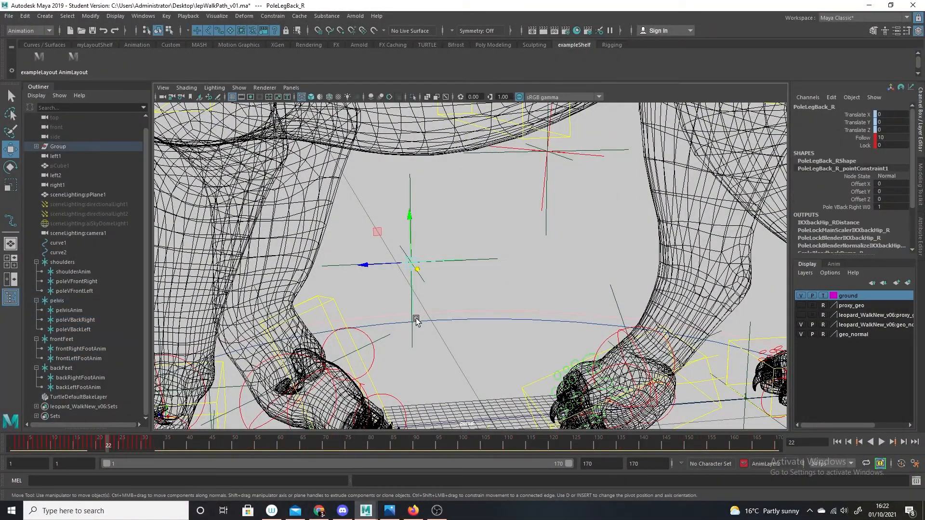
pyautogui.keyDown('alt'); pyautogui.moveTo(509, 312); pyautogui.dragTo(192, 200, button='right'); pyautogui.keyUp('alt')
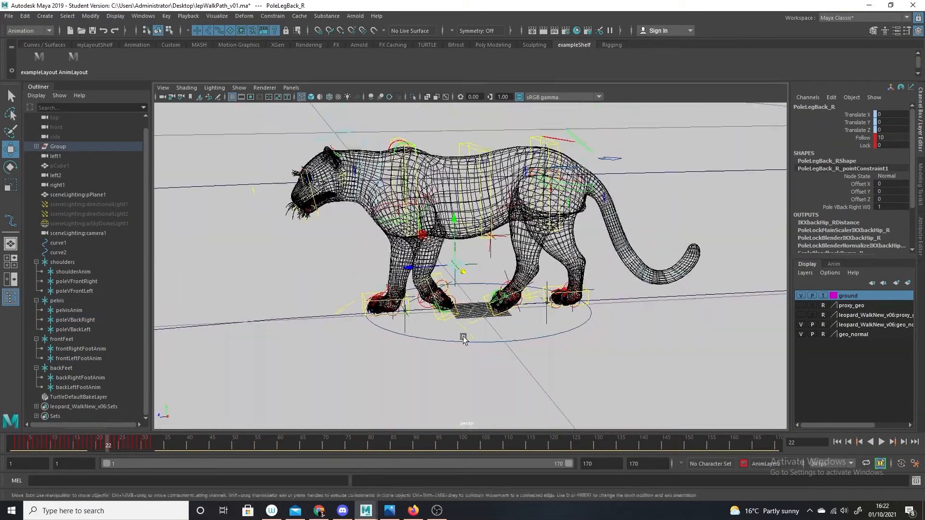
# Step: Play back the leopard's walk with the pole-vector controls constrained and return to frame 1
pyautogui.moveTo(31, 441); pyautogui.dragTo(35, 441)
pyautogui.hotkey('alt', 'v')
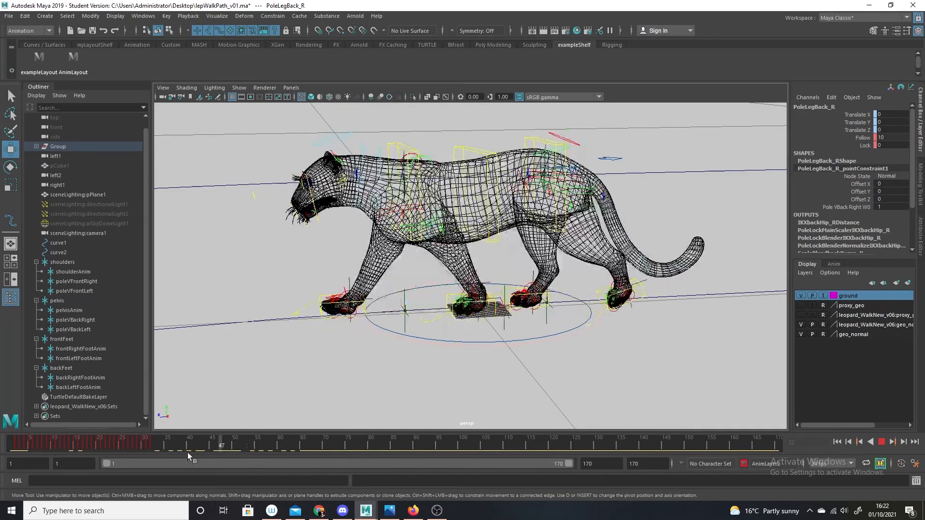
pyautogui.keyDown('alt'); pyautogui.moveTo(622, 318); pyautogui.dragTo(510, 347, button='right'); pyautogui.keyUp('alt')
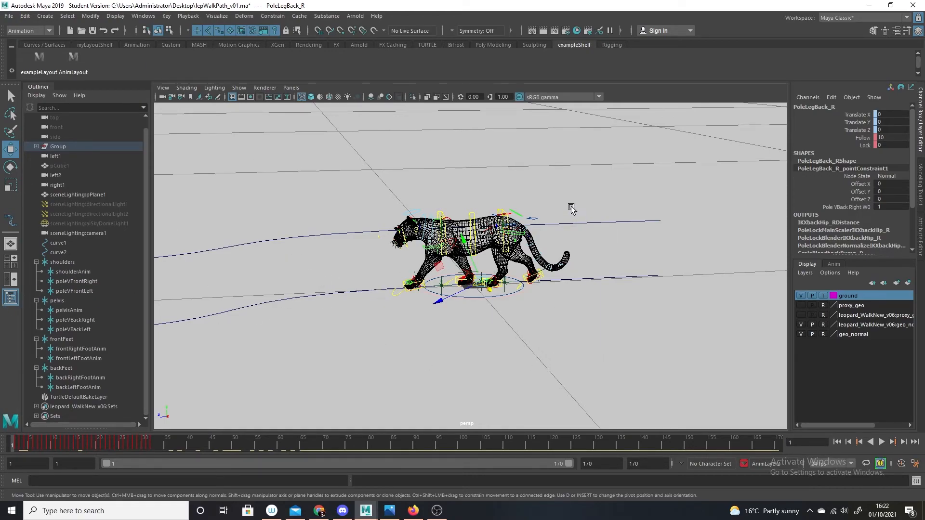
# Step: Unmute the translate and rotate channels of the shoulders, pelvis, frontFeet and backFeet locators
pyautogui.click(62, 262)
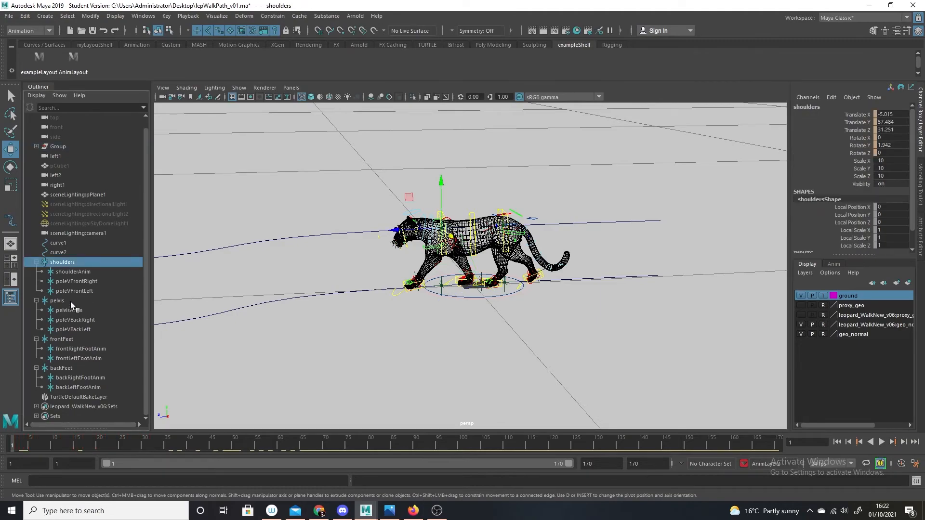
pyautogui.keyDown('ctrl'); pyautogui.click(67, 301); pyautogui.keyUp('ctrl')
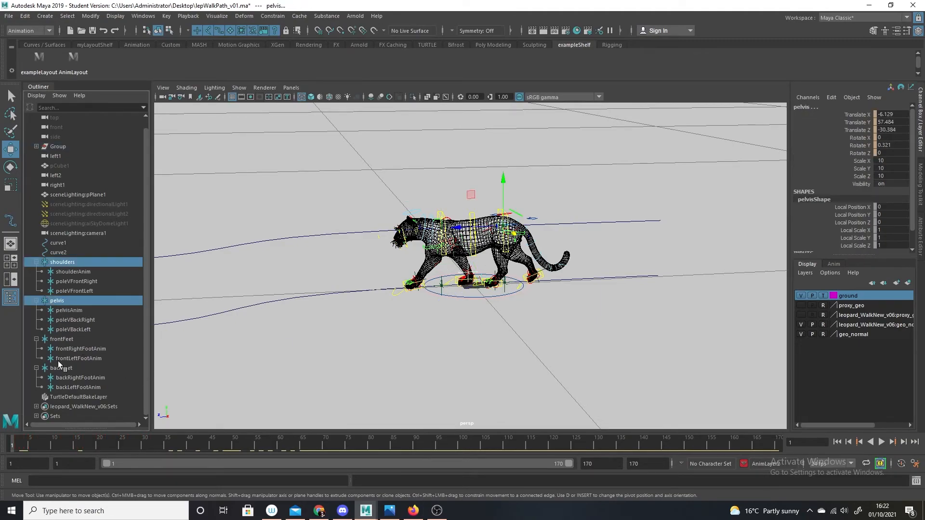
pyautogui.keyDown('ctrl'); pyautogui.click(62, 340); pyautogui.keyUp('ctrl')
pyautogui.keyDown('ctrl'); pyautogui.click(63, 368); pyautogui.keyUp('ctrl')
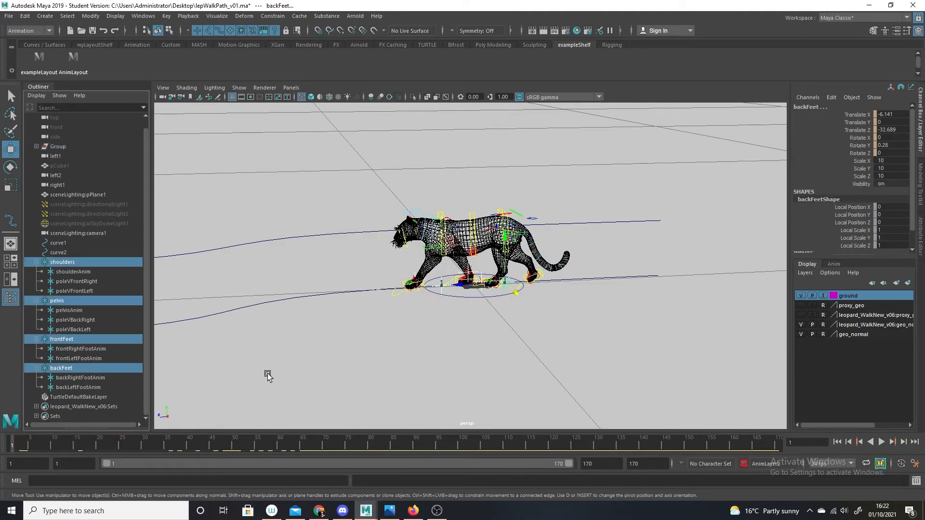
pyautogui.moveTo(859, 115); pyautogui.dragTo(866, 159)
pyautogui.rightClick(861, 157)
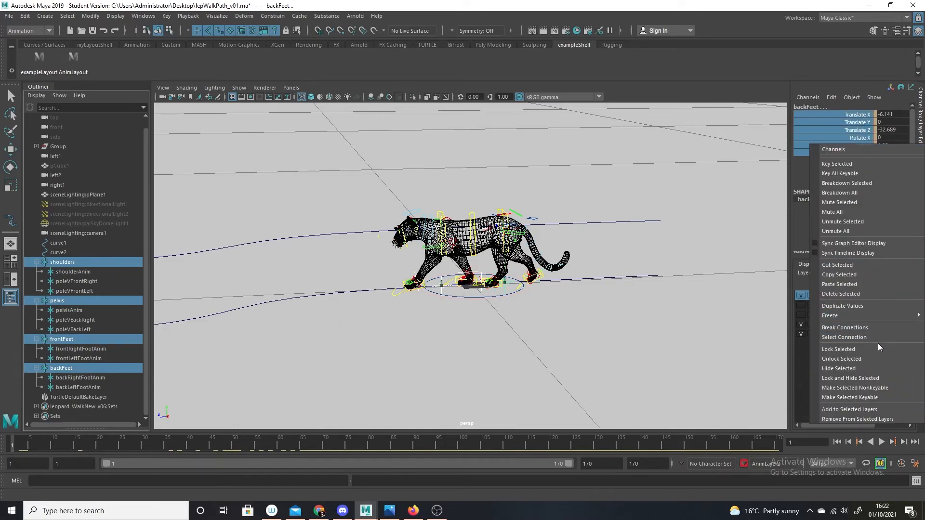
pyautogui.click(865, 222)
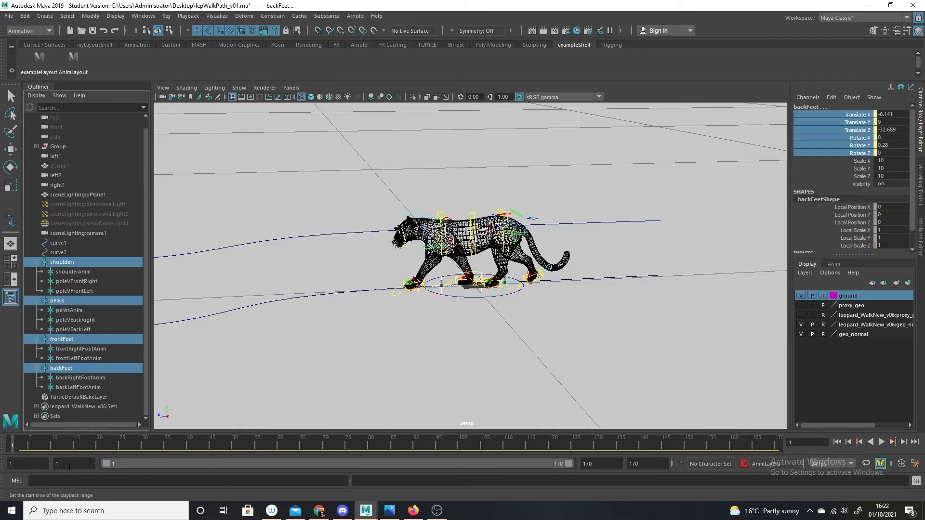
# Step: Play back and scrub the opening frames to examine how the leopard walks along the path
pyautogui.hotkey('alt', 'v')
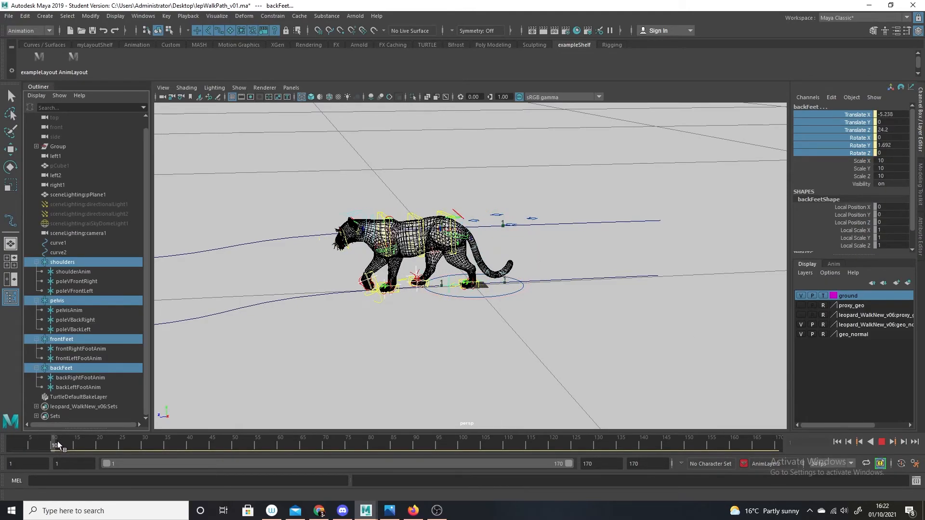
pyautogui.moveTo(135, 455)
pyautogui.mouseDown()
pyautogui.moveTo(190, 464)
pyautogui.moveTo(83, 444)
pyautogui.moveTo(198, 469)
pyautogui.moveTo(33, 430)
pyautogui.moveTo(80, 444)
pyautogui.mouseUp()
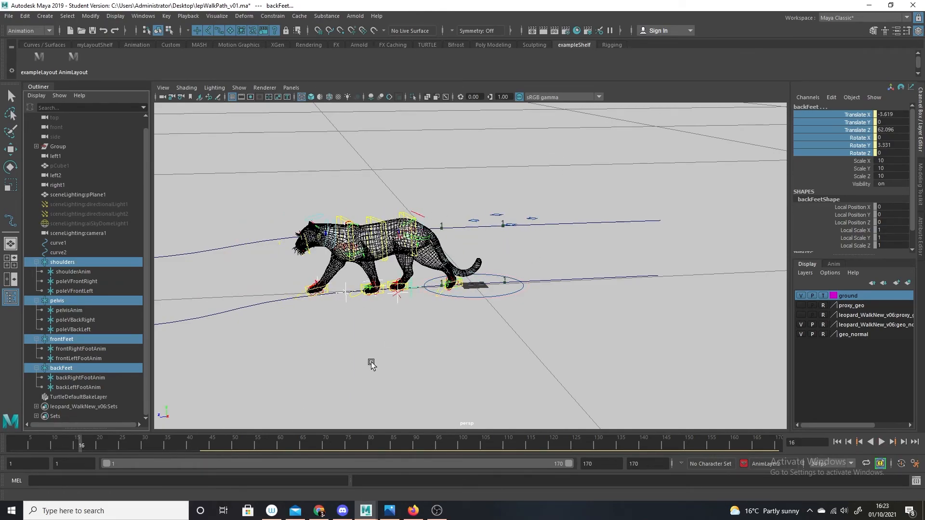
pyautogui.moveTo(62, 436)
pyautogui.mouseDown()
pyautogui.moveTo(164, 456)
pyautogui.moveTo(1, 417)
pyautogui.mouseUp()
pyautogui.press('Escape')
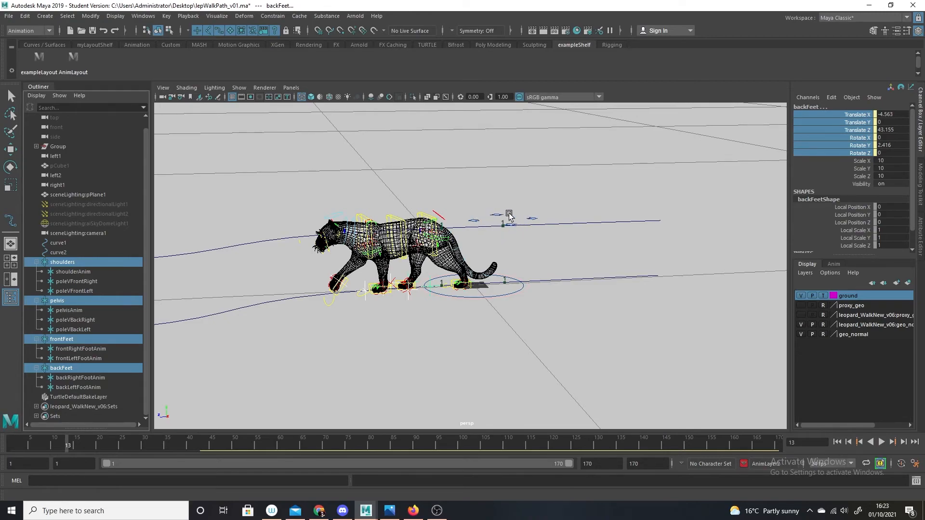
pyautogui.hotkey('alt', 'v')
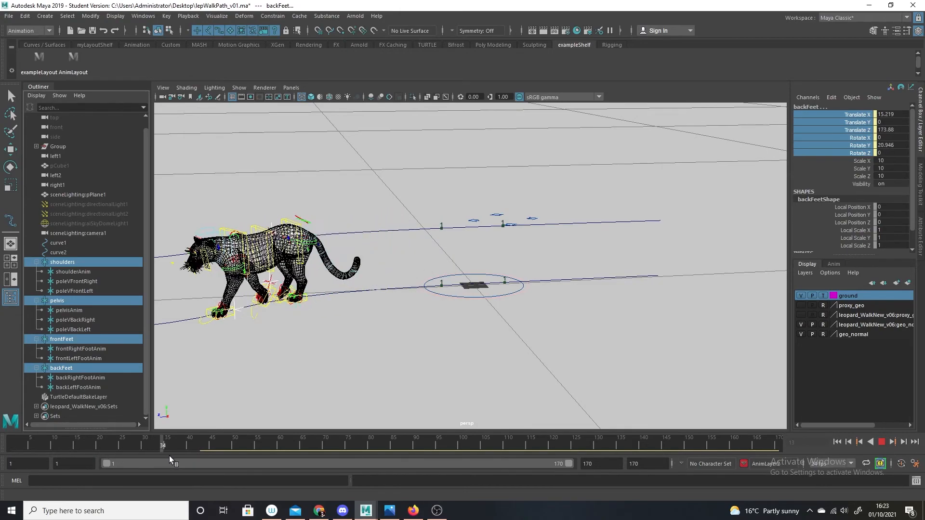
pyautogui.moveTo(160, 452); pyautogui.dragTo(95, 450)
# Step: Switch to shaded display, scrub to frame 28 and save the scene
pyautogui.press('5')
pyautogui.moveTo(106, 446); pyautogui.dragTo(136, 446)
pyautogui.click(8, 15)
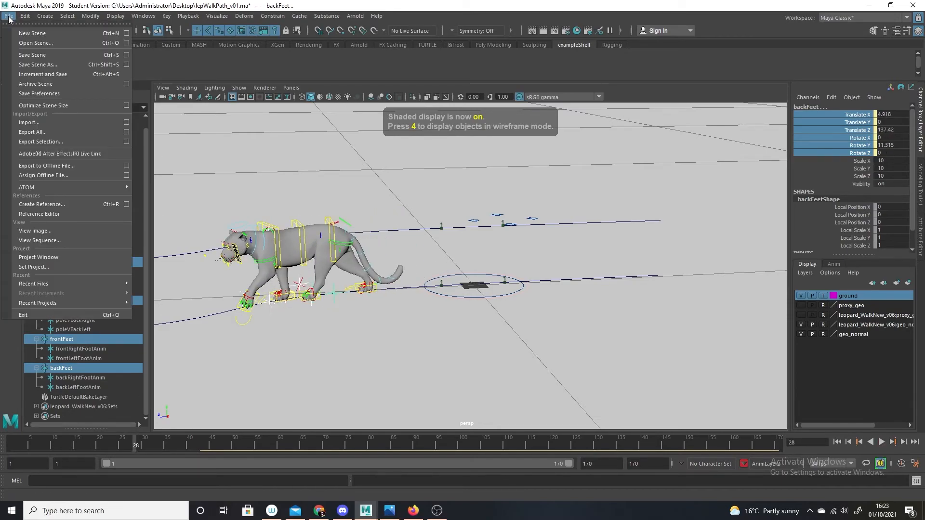
pyautogui.click(42, 55)
pyautogui.click(447, 265)
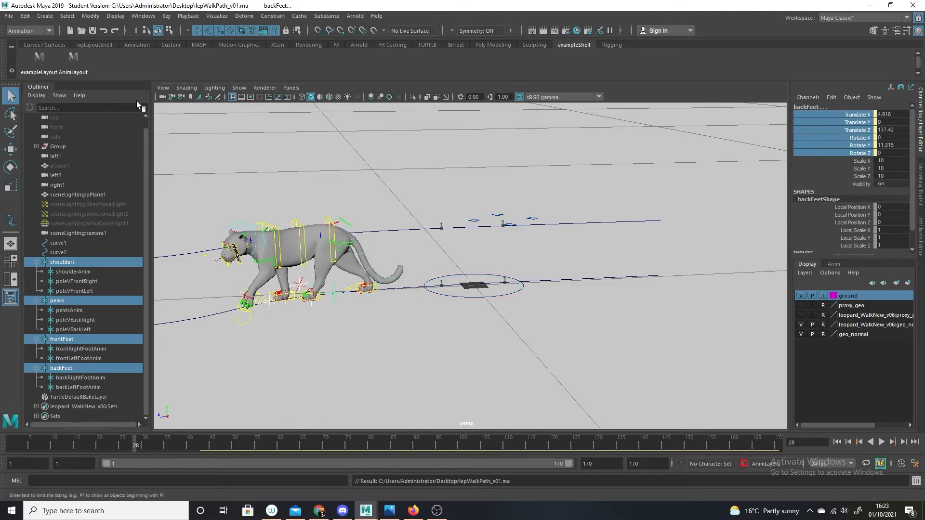
# Step: Switch to the AnimLayout arrangement and select the locators' motion path end keys at frame 170 in the Graph Editor
pyautogui.click(73, 57)
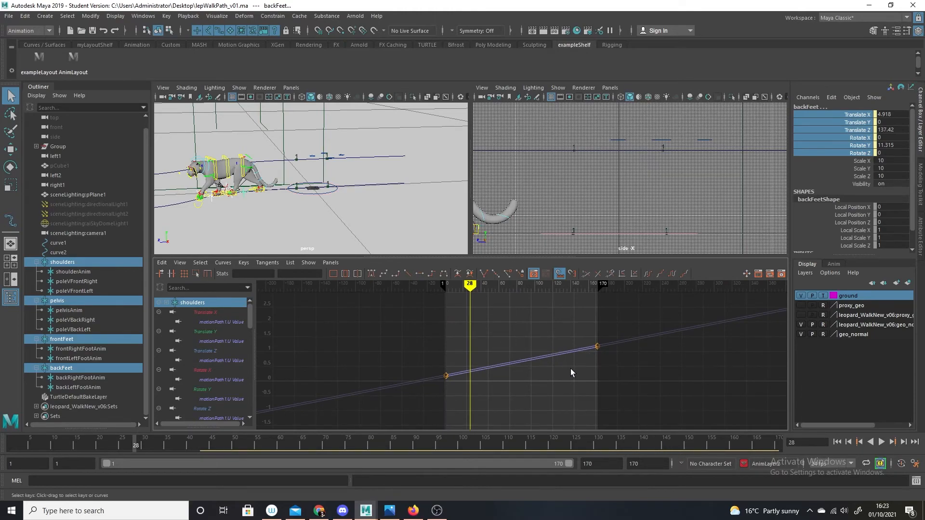
pyautogui.keyDown('alt'); pyautogui.moveTo(565, 367); pyautogui.dragTo(480, 390, button='middle'); pyautogui.keyUp('alt')
pyautogui.keyDown('alt'); pyautogui.keyDown('shift'); pyautogui.moveTo(479, 391); pyautogui.dragTo(484, 380, button='right'); pyautogui.keyUp('shift'); pyautogui.keyUp('alt')
pyautogui.moveTo(547, 319); pyautogui.dragTo(497, 410)
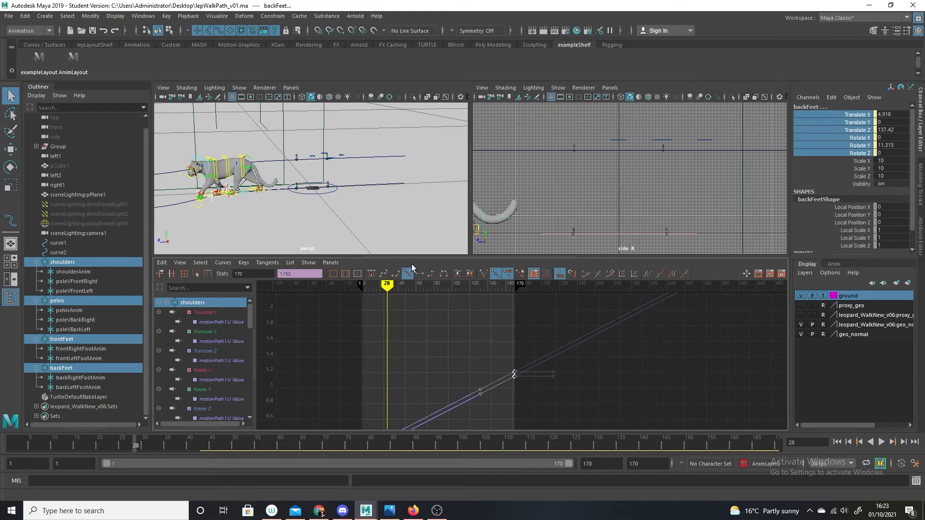
# Step: Lower the selected motion path keys at frame 170 to 0.812 and play back the slower walk
pyautogui.keyDown('alt'); pyautogui.moveTo(327, 183); pyautogui.dragTo(383, 195, button='middle'); pyautogui.keyUp('alt')
pyautogui.press('f')
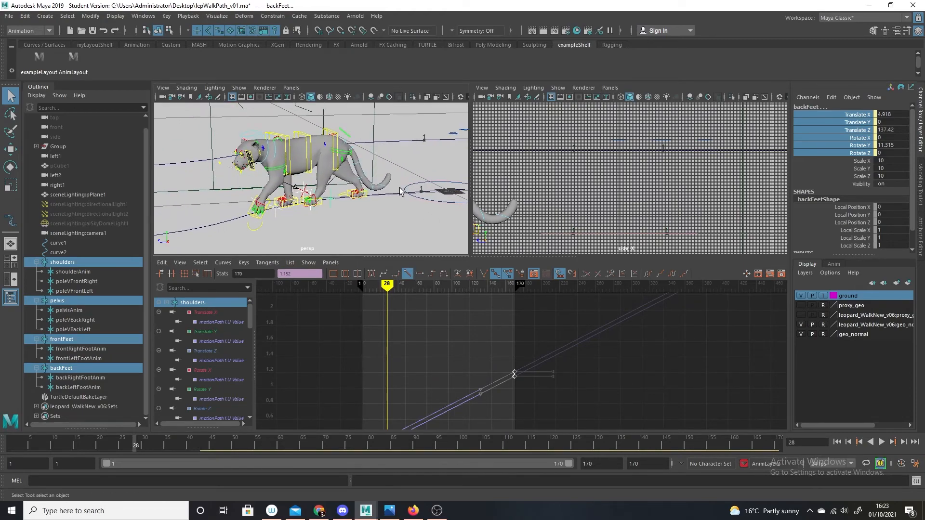
pyautogui.keyDown('shift'); pyautogui.moveTo(521, 328); pyautogui.dragTo(528, 363, button='middle'); pyautogui.keyUp('shift')
pyautogui.scroll(-5, 368, 203)
pyautogui.keyDown('alt'); pyautogui.moveTo(368, 202); pyautogui.dragTo(335, 220, button='middle'); pyautogui.keyUp('alt')
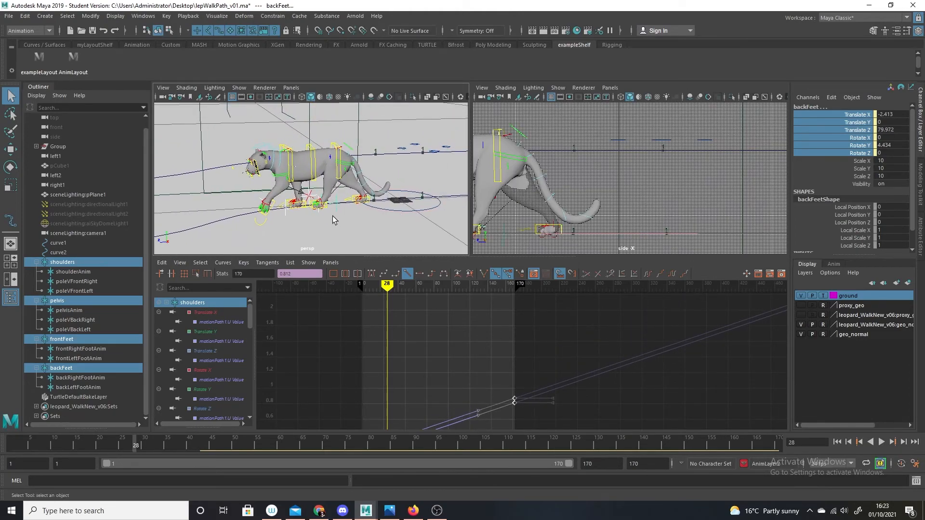
pyautogui.hotkey('alt', 'v')
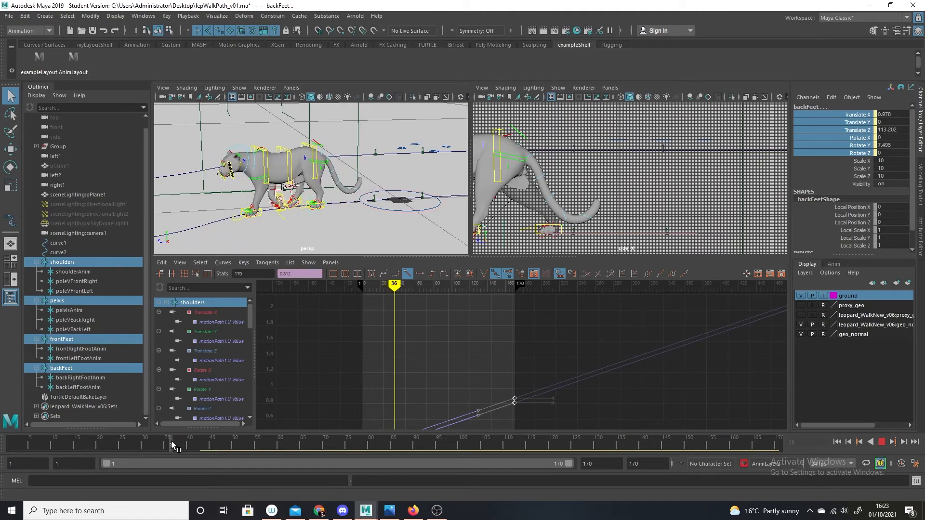
pyautogui.moveTo(175, 442); pyautogui.dragTo(125, 441)
# Step: Lower the motion path end keys at frame 170 to 0.798 and check the walk in playback
pyautogui.keyDown('alt'); pyautogui.moveTo(568, 390); pyautogui.dragTo(560, 341, button='middle'); pyautogui.keyUp('alt')
pyautogui.scroll(3, 559, 341)
pyautogui.scroll(4, 559, 341)
pyautogui.moveTo(490, 319); pyautogui.dragTo(488, 324, button='middle')
pyautogui.hotkey('alt', 'v')
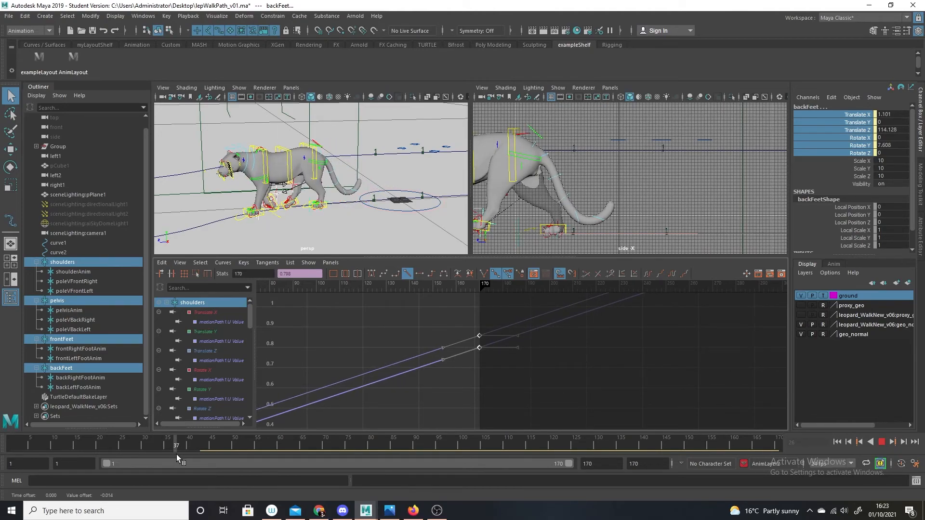
pyautogui.hotkey('alt', 'v')
# Step: Lower the motion path end keys at frame 170 to 0.765 and scrub to frame 40
pyautogui.moveTo(487, 323); pyautogui.dragTo(487, 329, button='middle')
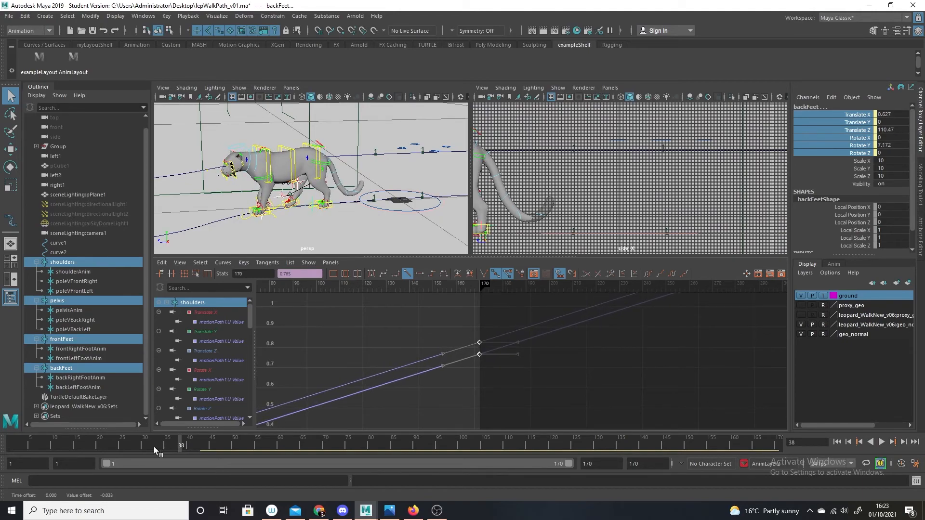
pyautogui.moveTo(184, 440)
pyautogui.mouseDown()
pyautogui.moveTo(202, 443)
pyautogui.moveTo(190, 442)
pyautogui.mouseUp()
pyautogui.scroll(5, 304, 202)
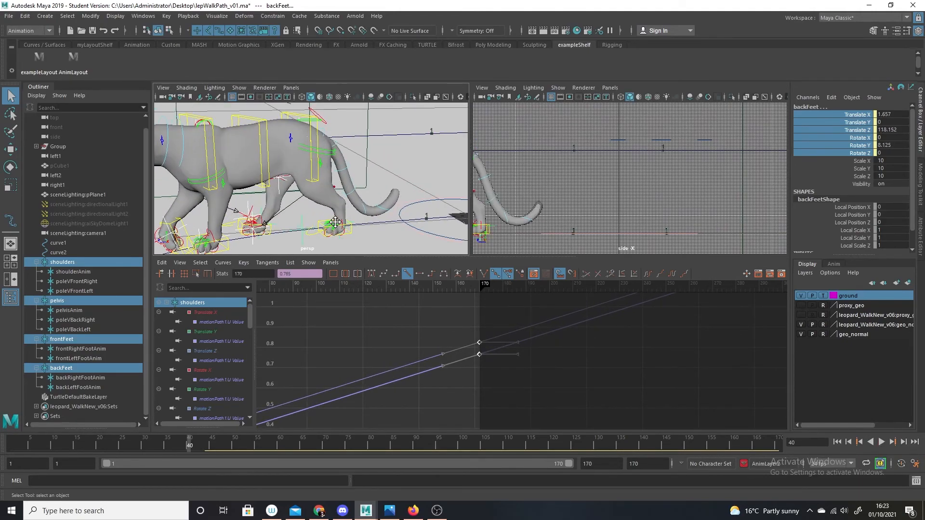
pyautogui.keyDown('alt'); pyautogui.moveTo(304, 202); pyautogui.dragTo(365, 170, button='middle'); pyautogui.keyUp('alt')
pyautogui.press('f')
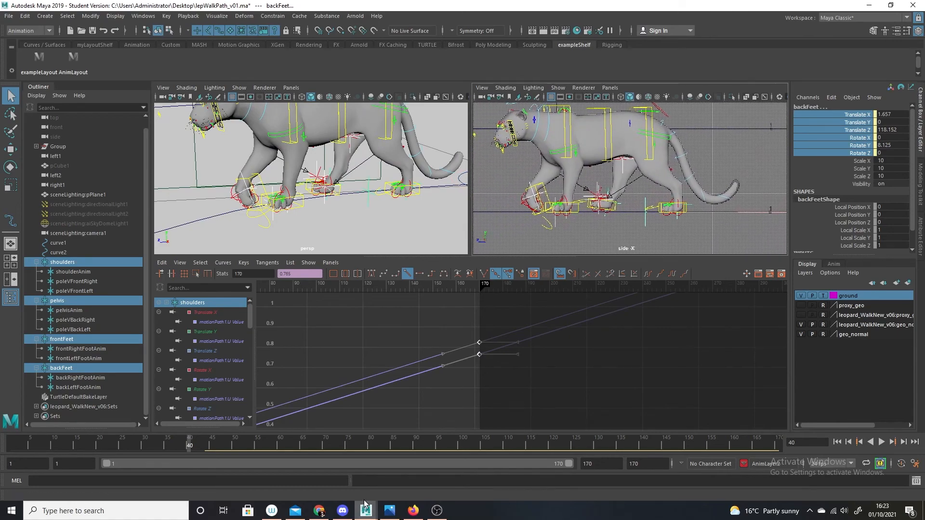
# Step: Play back and scrub up to frame 41, examining the planted back foot for sliding in the side view
pyautogui.hotkey('alt', 'v')
pyautogui.moveTo(195, 443); pyautogui.dragTo(161, 441)
pyautogui.hotkey('alt', 'v')
pyautogui.scroll(5, 634, 249)
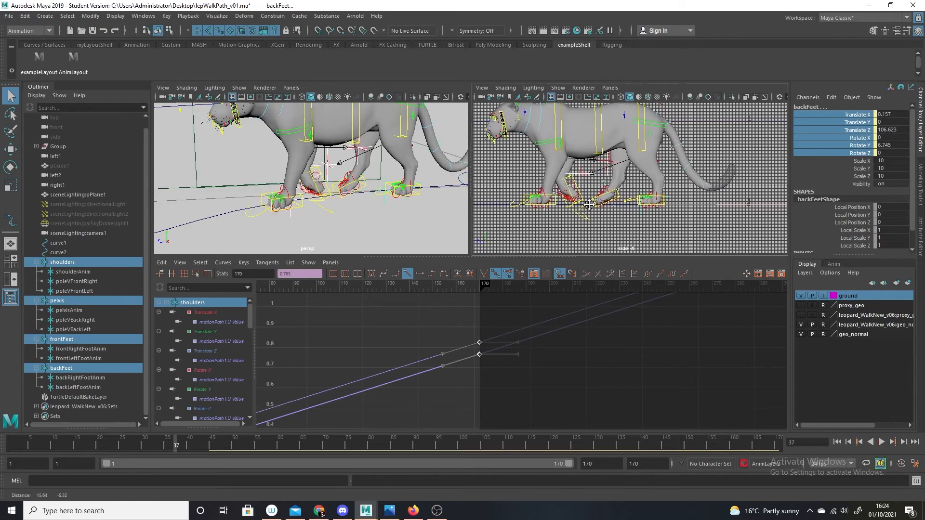
pyautogui.scroll(3, 634, 249)
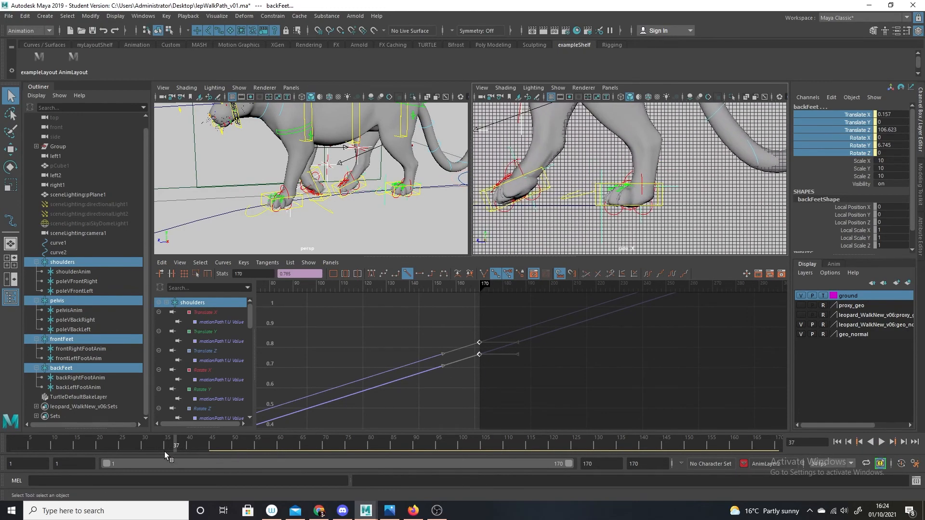
pyautogui.moveTo(178, 444)
pyautogui.mouseDown()
pyautogui.moveTo(190, 442)
pyautogui.moveTo(170, 440)
pyautogui.moveTo(194, 443)
pyautogui.mouseUp()
# Step: Fine-tune the motion path end keys at frame 170 down to 0.76 and check the foot at frame 42
pyautogui.press('w')
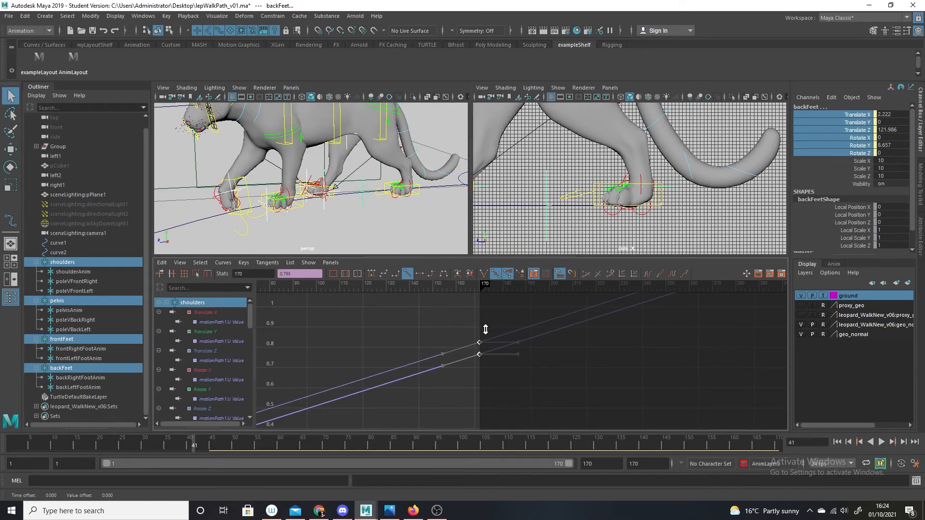
pyautogui.moveTo(485, 329); pyautogui.dragTo(485, 331, button='middle')
pyautogui.moveTo(192, 444)
pyautogui.mouseDown()
pyautogui.moveTo(151, 436)
pyautogui.moveTo(213, 440)
pyautogui.moveTo(199, 441)
pyautogui.mouseUp()
# Step: Hide NURBS curves in the perspective view, maximize that view and play back the walk
pyautogui.scroll(-5, 299, 188)
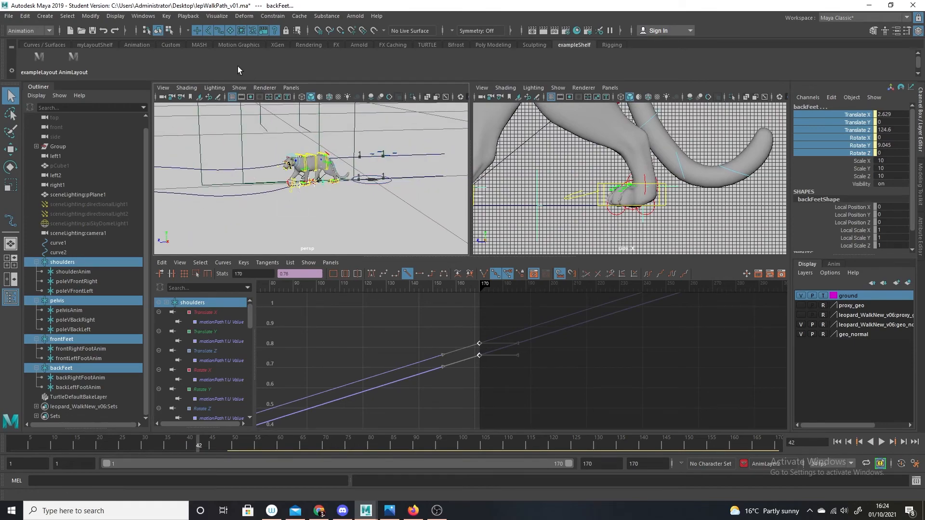
pyautogui.click(239, 87)
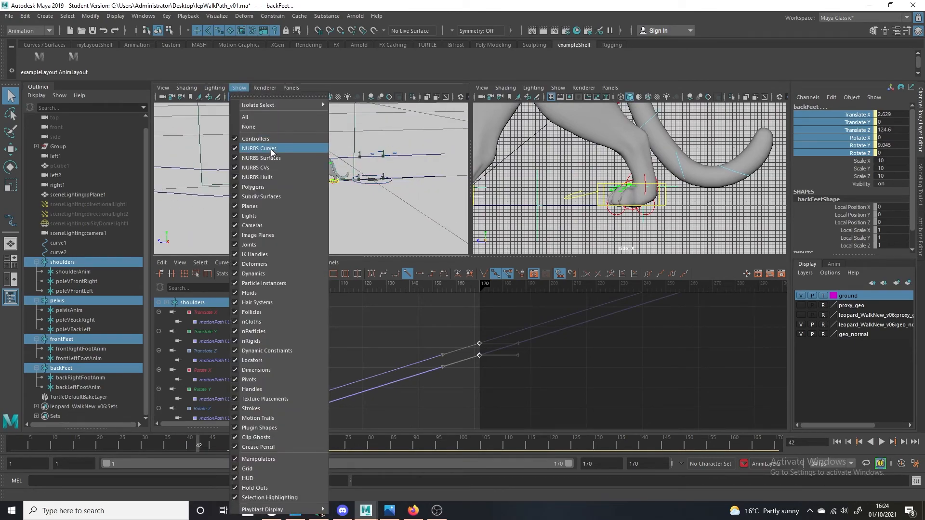
pyautogui.click(271, 149)
pyautogui.press('space')
pyautogui.scroll(3, 503, 346)
pyautogui.keyDown('alt'); pyautogui.moveTo(504, 345); pyautogui.dragTo(549, 337); pyautogui.keyUp('alt')
pyautogui.hotkey('alt', 'v')
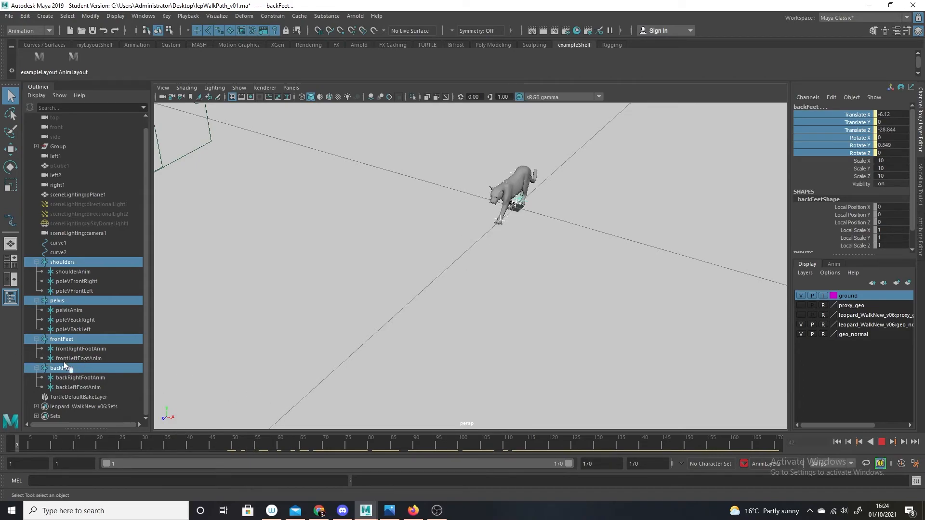
# Step: Restart the playback and examine the leopard's walk along the path from the side, above and a distant angle
pyautogui.press('Escape')
pyautogui.keyDown('alt'); pyautogui.moveTo(619, 328); pyautogui.dragTo(593, 253); pyautogui.keyUp('alt')
pyautogui.click(881, 443)
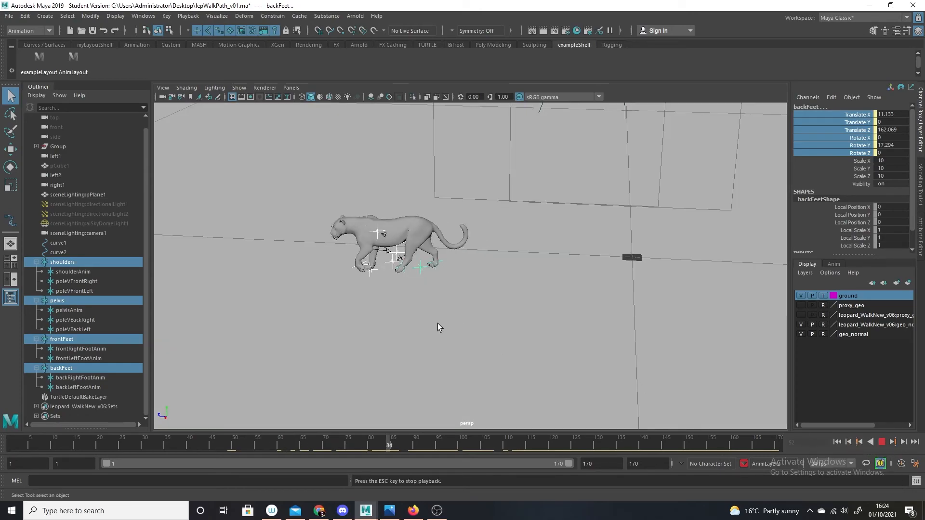
pyautogui.keyDown('alt'); pyautogui.moveTo(437, 322); pyautogui.dragTo(566, 371); pyautogui.keyUp('alt')
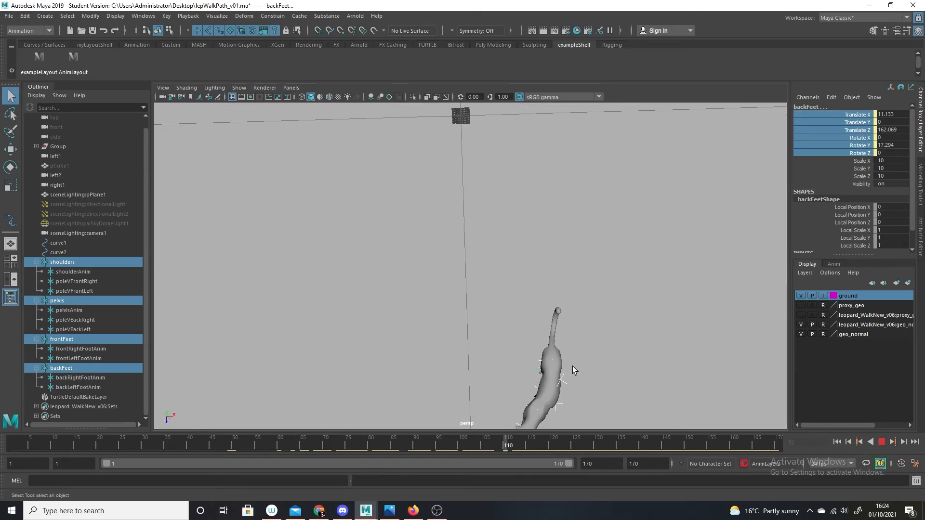
pyautogui.scroll(-8, 445, 259)
pyautogui.scroll(1, 455, 273)
pyautogui.keyDown('alt'); pyautogui.moveTo(501, 314); pyautogui.dragTo(436, 317); pyautogui.keyUp('alt')
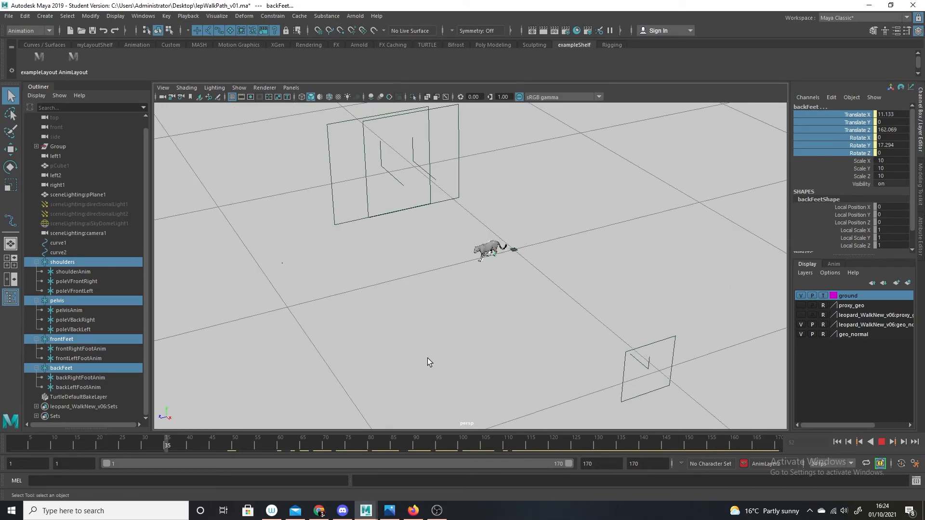
# Step: Hide locators in the perspective view and check the walk close up before stopping playback
pyautogui.click(239, 88)
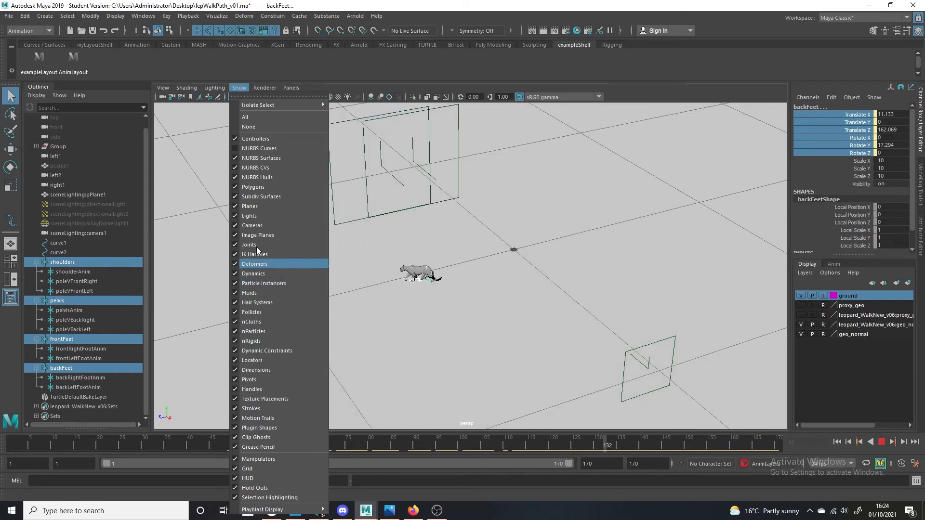
pyautogui.click(259, 361)
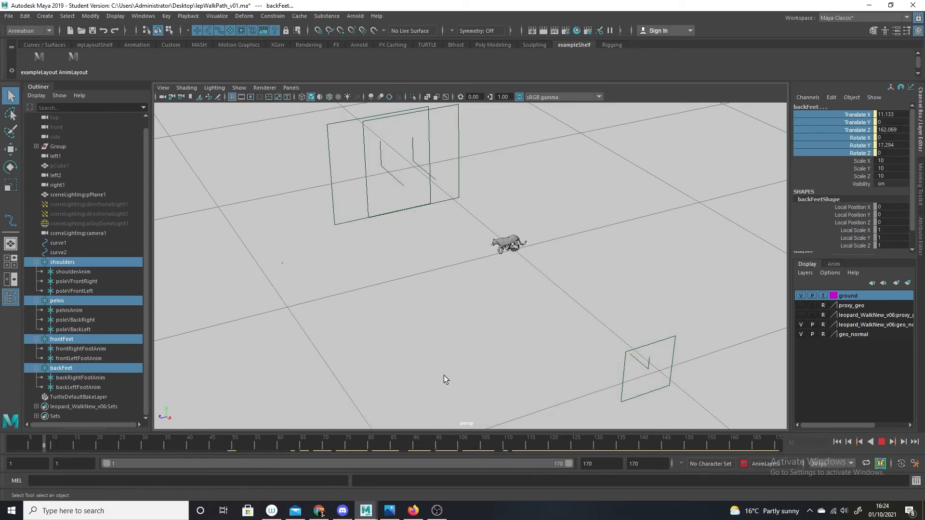
pyautogui.keyDown('alt'); pyautogui.moveTo(474, 317); pyautogui.dragTo(553, 440, button='right'); pyautogui.keyUp('alt')
pyautogui.keyDown('alt'); pyautogui.moveTo(508, 355); pyautogui.dragTo(559, 437, button='right'); pyautogui.keyUp('alt')
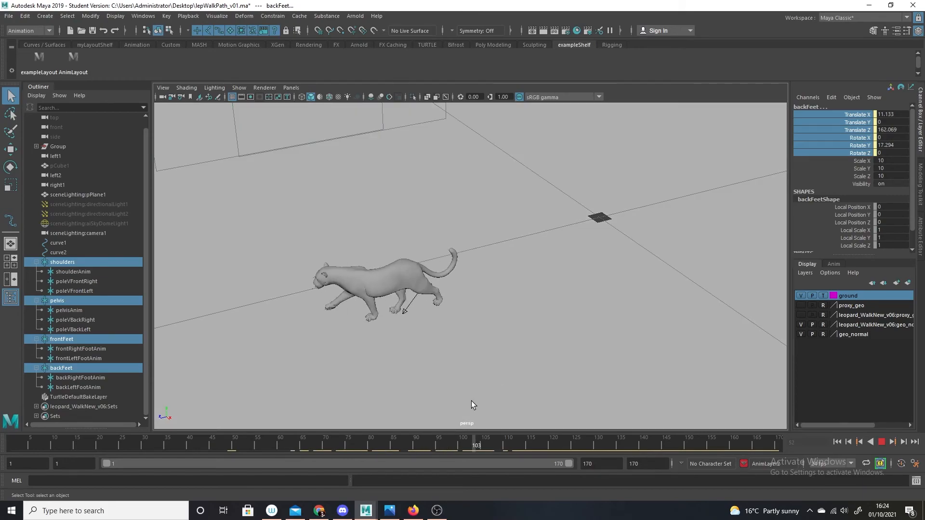
pyautogui.press('Escape')
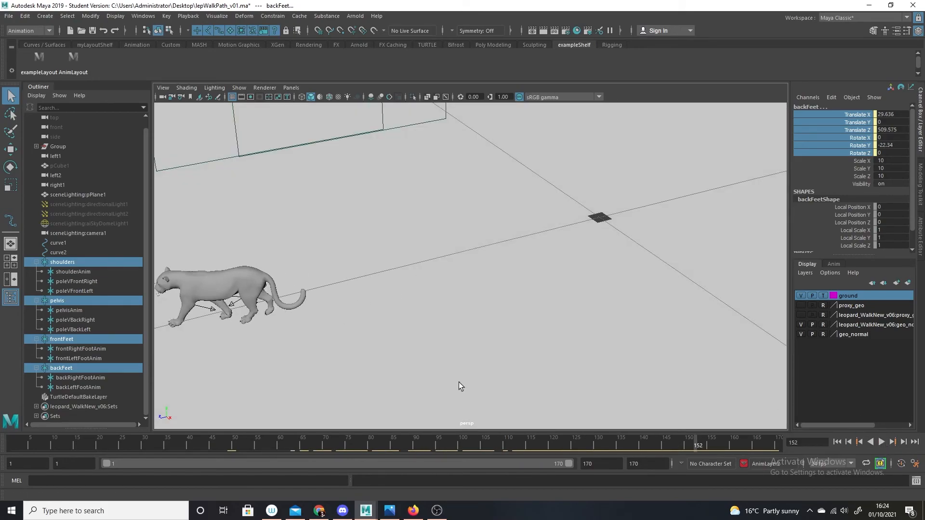
pyautogui.hotkey('alt', 'v')
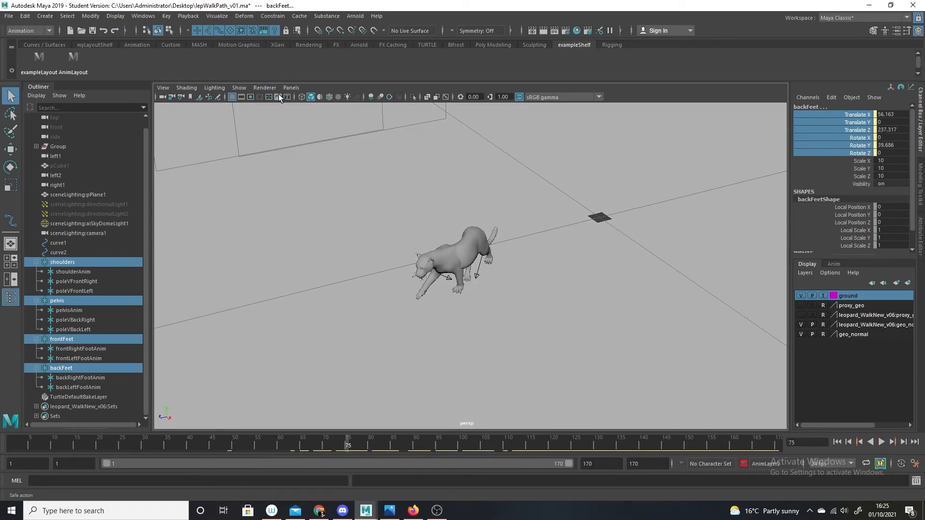
# Step: Show NURBS curves in the perspective view again
pyautogui.click(264, 88)
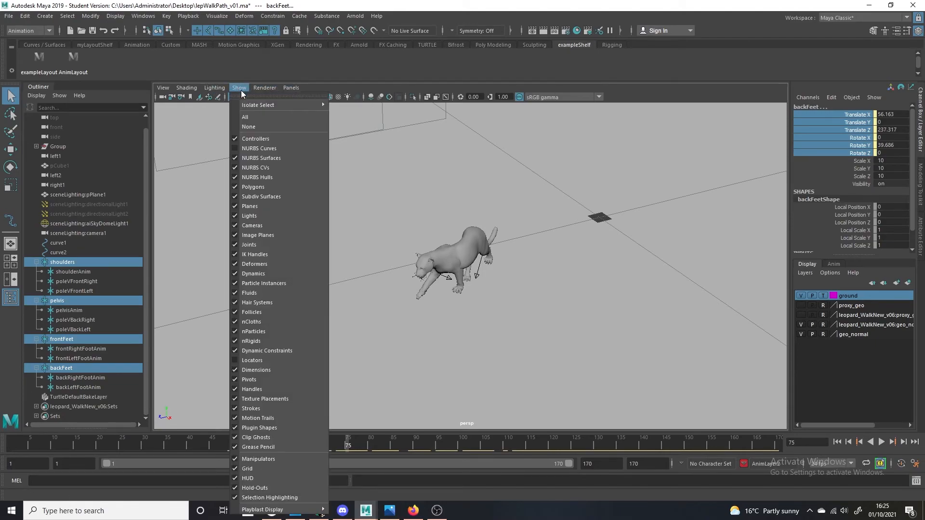
pyautogui.click(270, 151)
pyautogui.scroll(3, 469, 317)
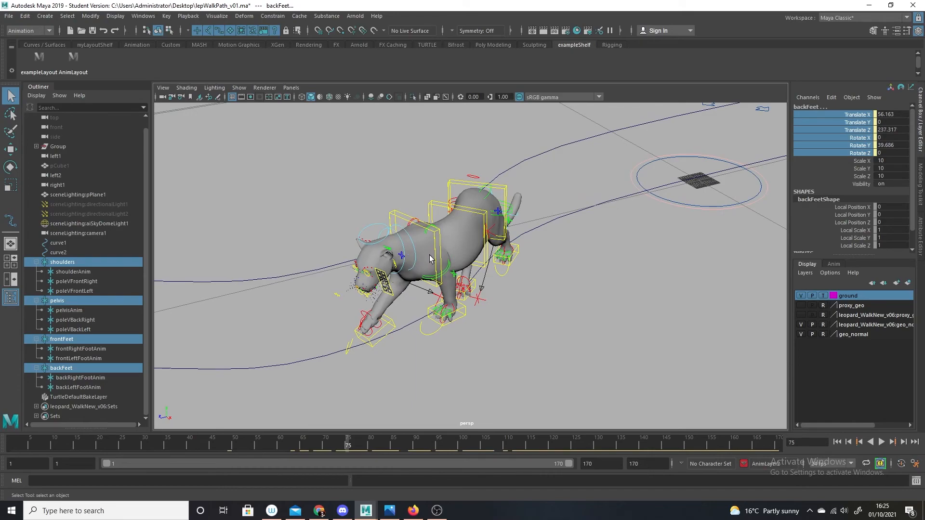
# Step: Create an animation layer named headAnimLayer from the selected neck and head controls and make it the active layer
pyautogui.click(834, 264)
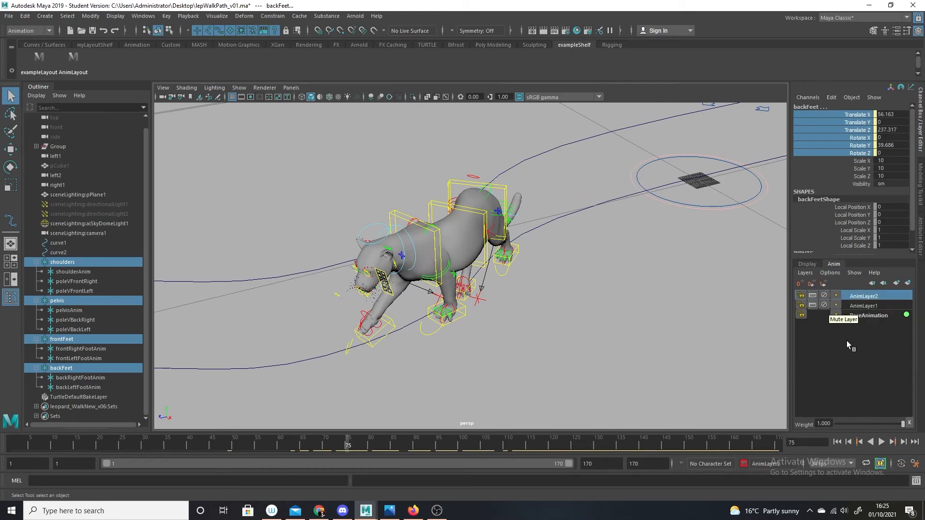
pyautogui.click(409, 246)
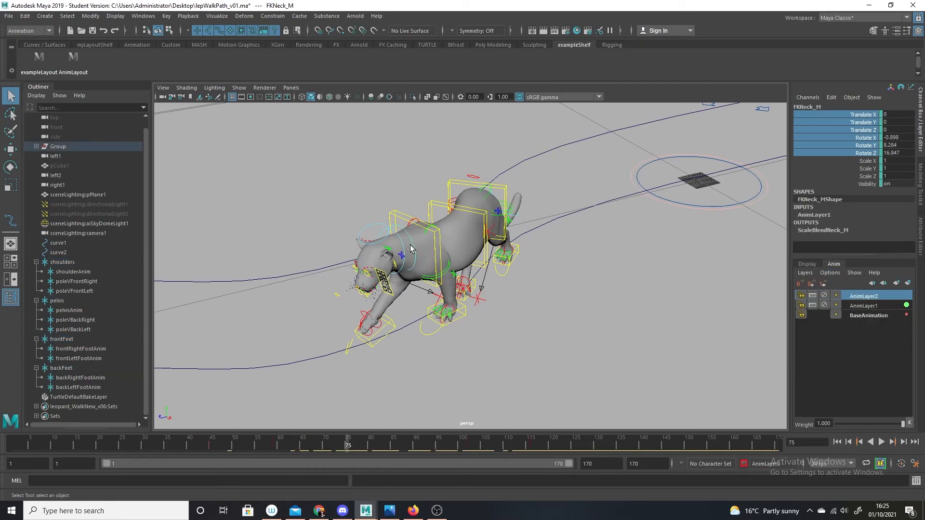
pyautogui.moveTo(279, 448); pyautogui.dragTo(58, 441)
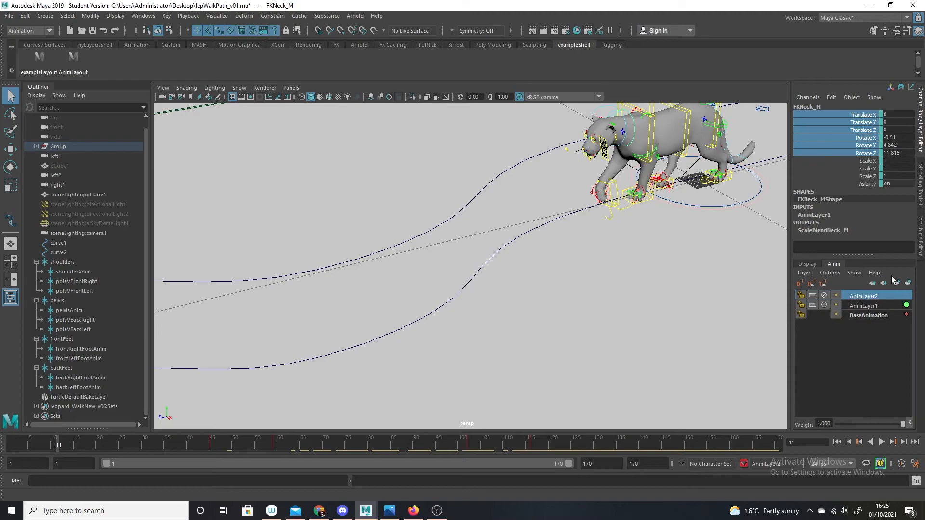
pyautogui.click(600, 111)
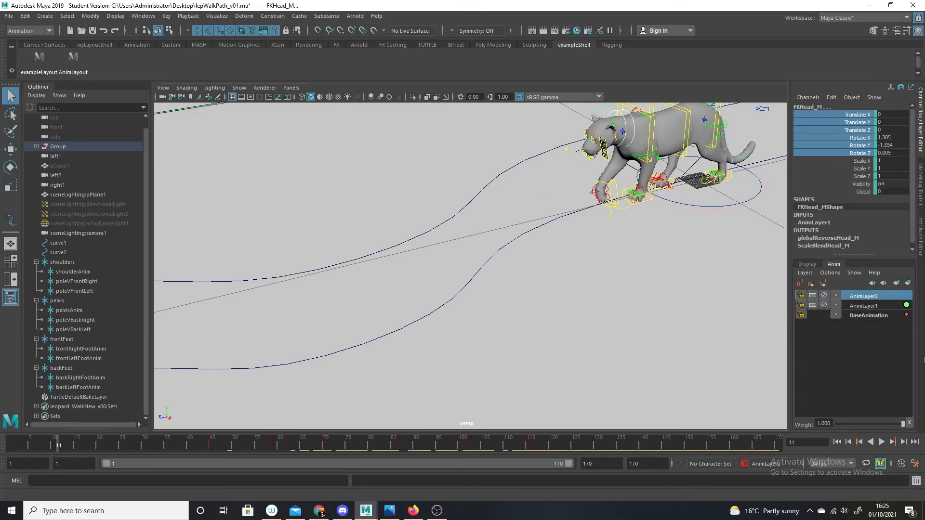
pyautogui.click(909, 282)
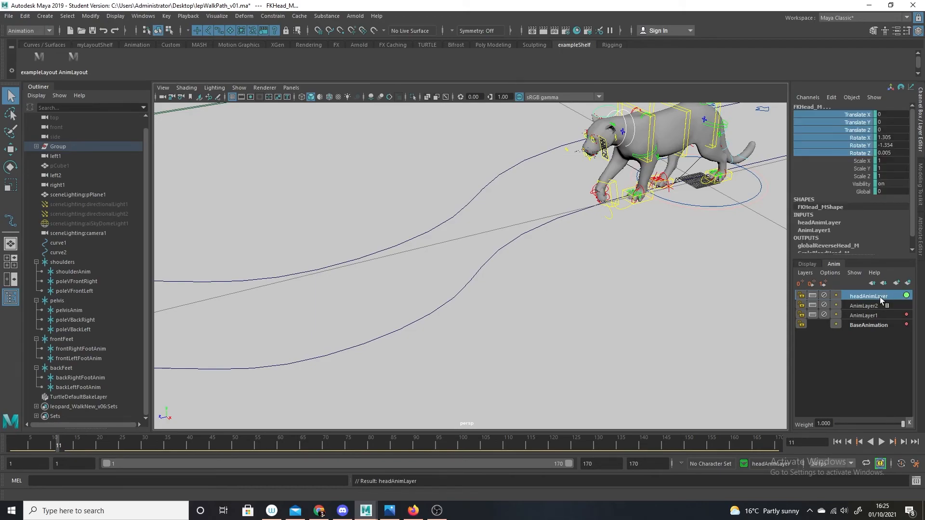
pyautogui.click(868, 325)
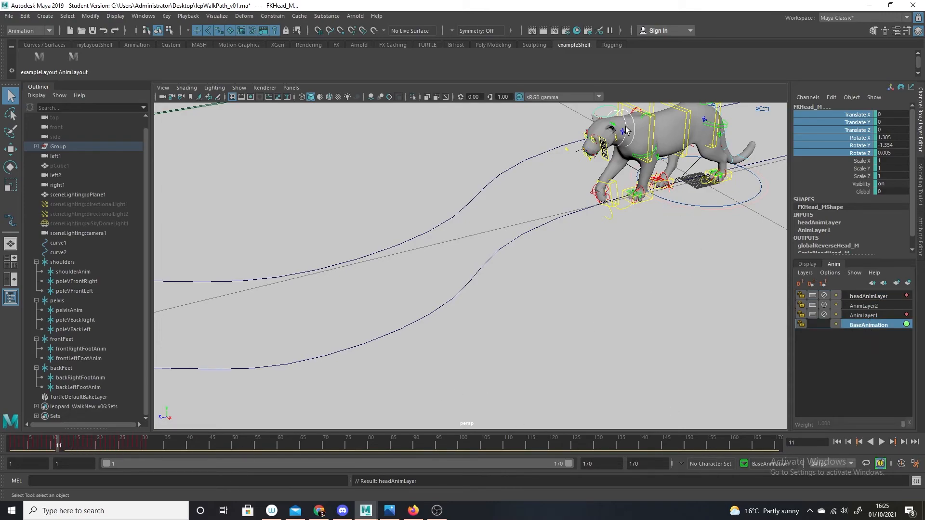
pyautogui.click(866, 296)
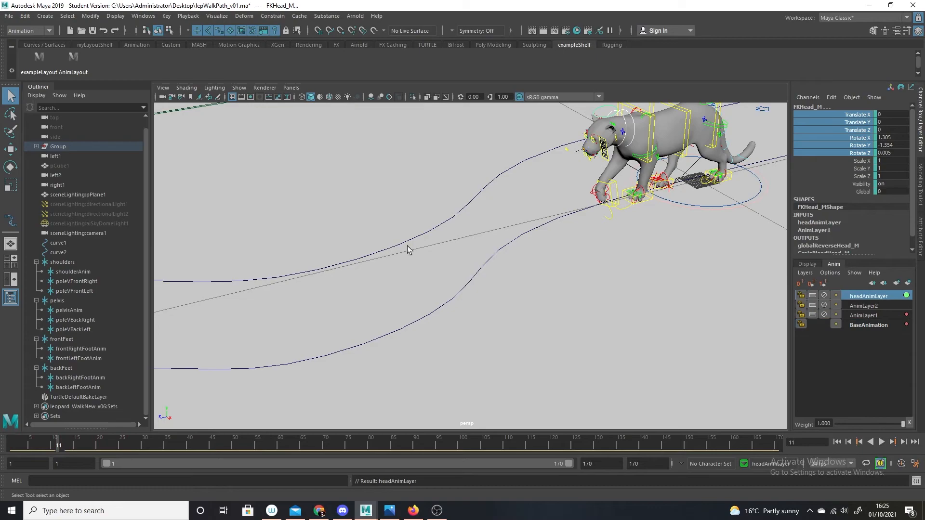
# Step: Switch to the animation layout with an enlarged perspective view and key the neck and head at frame 23 on headAnimLayer
pyautogui.moveTo(80, 444); pyautogui.dragTo(113, 444)
pyautogui.click(12, 167)
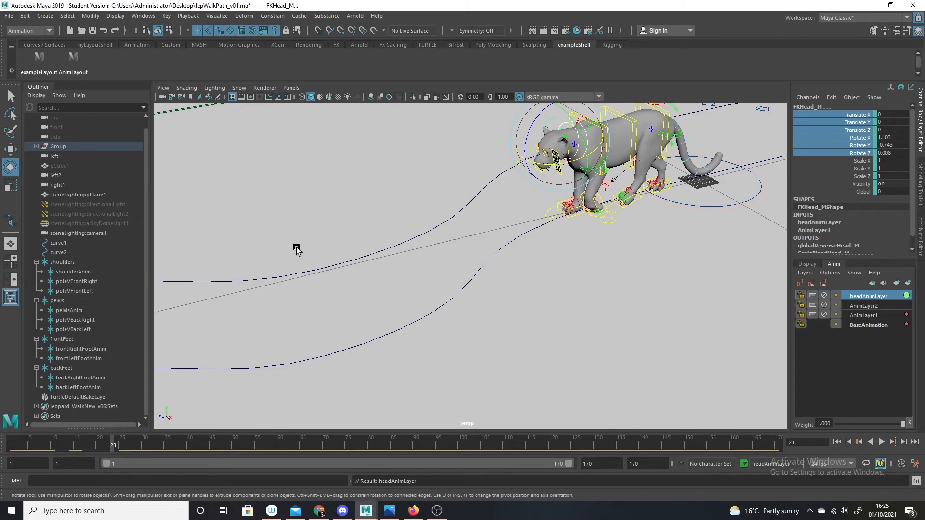
pyautogui.click(77, 61)
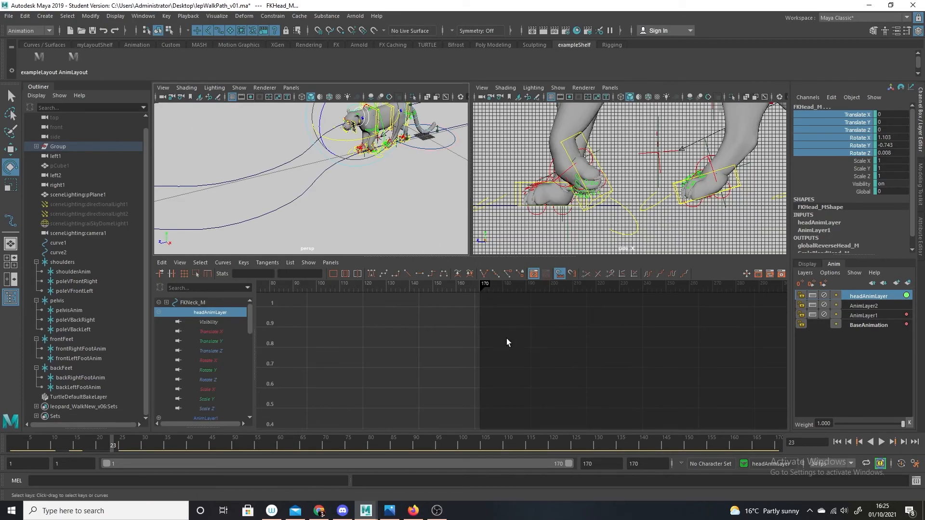
pyautogui.moveTo(470, 195); pyautogui.dragTo(704, 191)
pyautogui.keyDown('alt'); pyautogui.moveTo(618, 163); pyautogui.dragTo(554, 241, button='middle'); pyautogui.keyUp('alt')
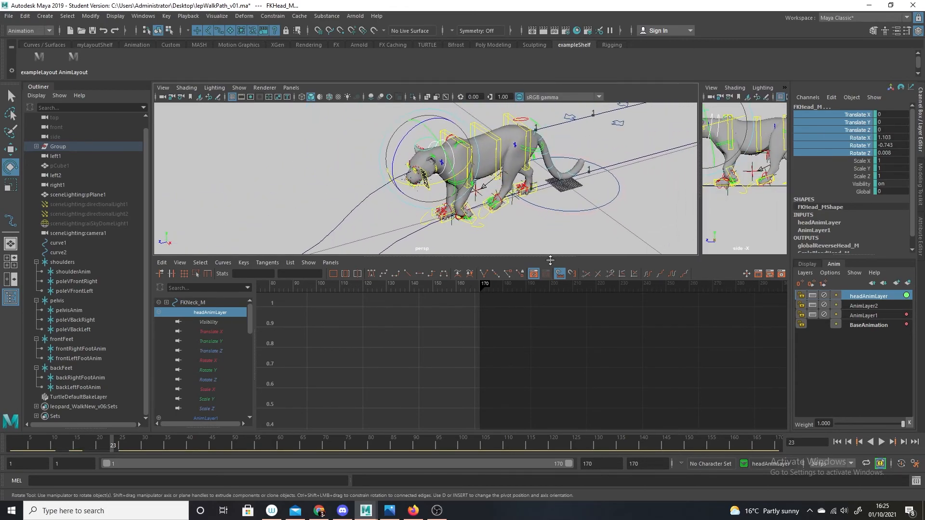
pyautogui.moveTo(524, 258); pyautogui.dragTo(524, 283)
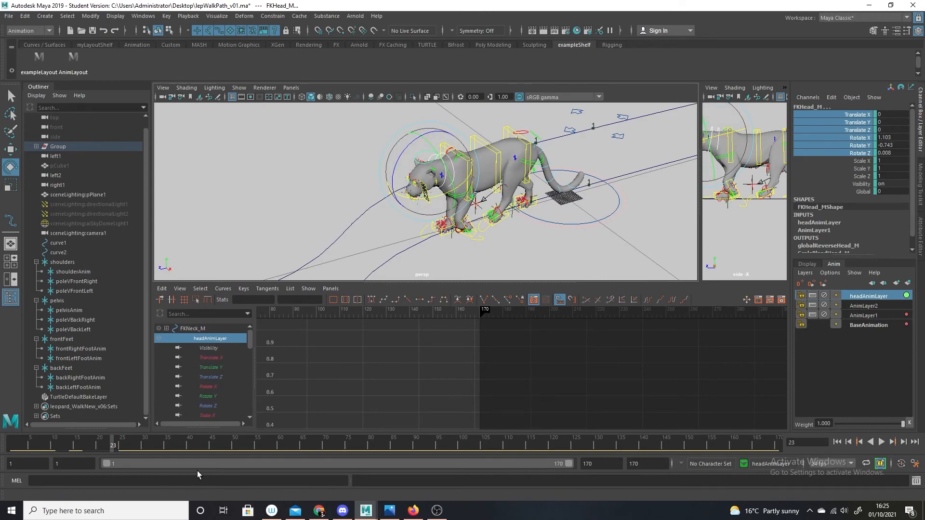
pyautogui.press('s')
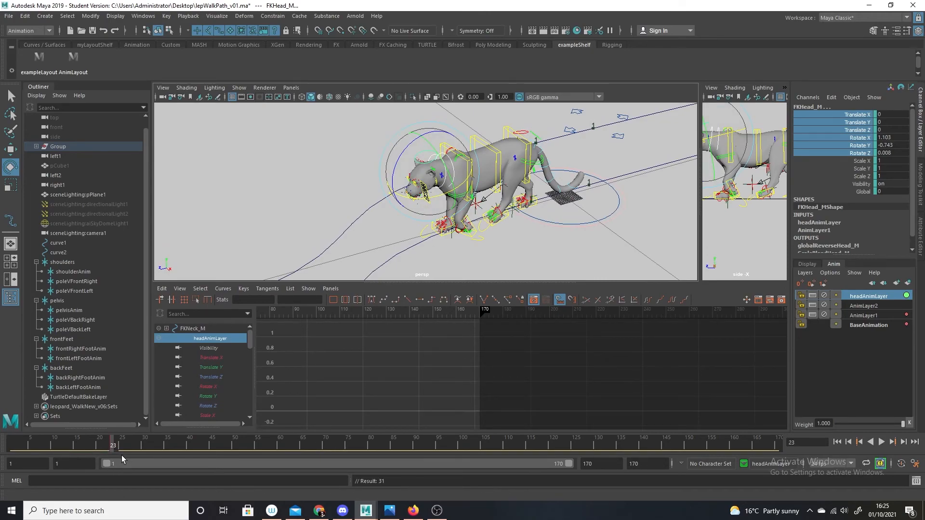
# Step: At frame 35, rotate the selected neck and head controls, bringing the head's Rotate X to about 5.061
pyautogui.moveTo(143, 441); pyautogui.dragTo(166, 443)
pyautogui.scroll(-2, 628, 141)
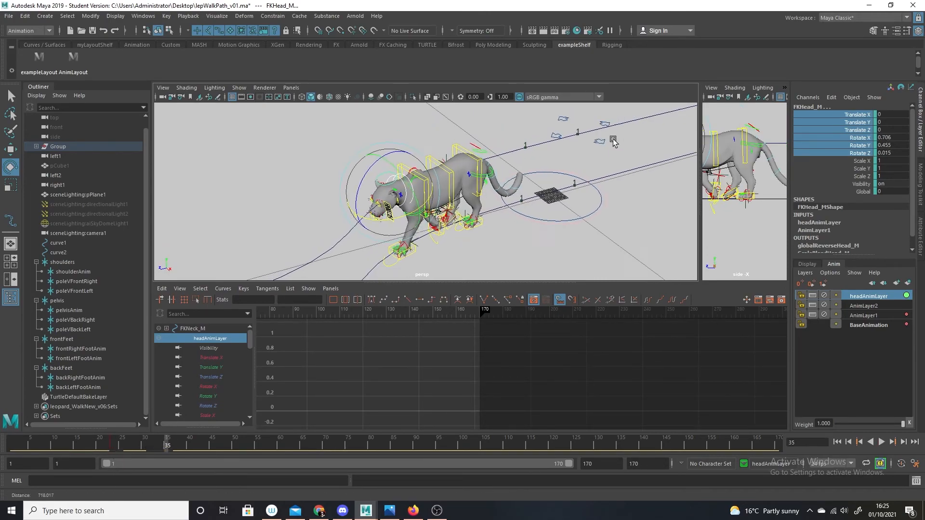
pyautogui.keyDown('alt'); pyautogui.moveTo(576, 217); pyautogui.dragTo(628, 176, button='middle'); pyautogui.keyUp('alt')
pyautogui.moveTo(472, 176); pyautogui.dragTo(474, 171)
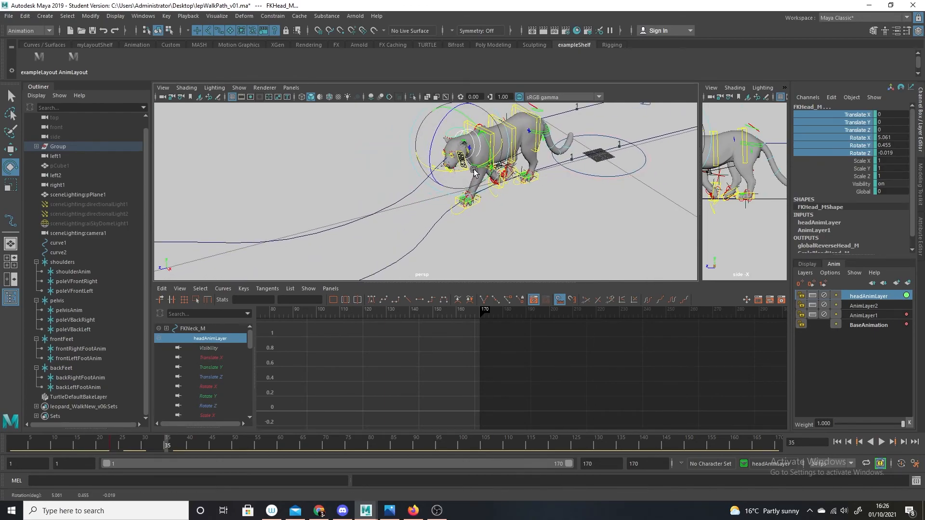
# Step: Select the neck control alone, key it at frame 35 on headAnimLayer and scrub back to frame 34
pyautogui.click(320, 136)
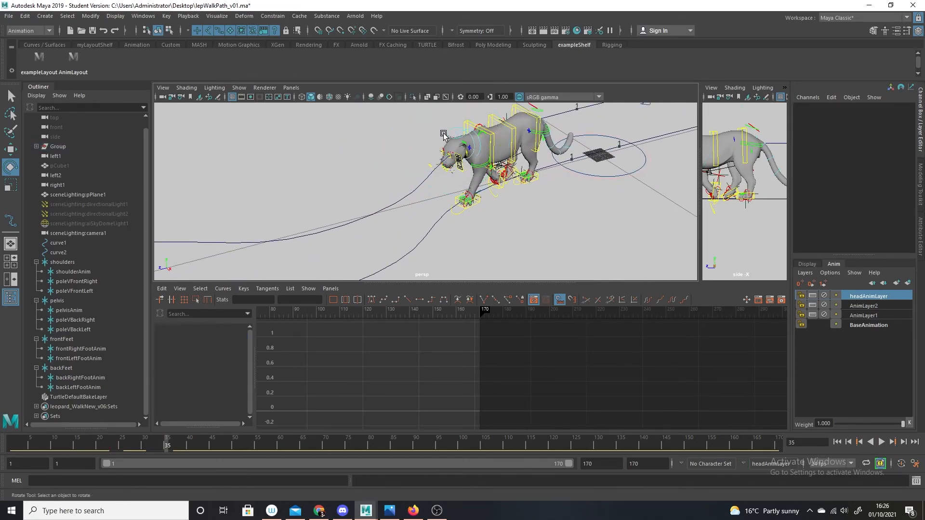
pyautogui.click(446, 135)
pyautogui.moveTo(445, 163); pyautogui.dragTo(468, 175)
pyautogui.click(380, 164)
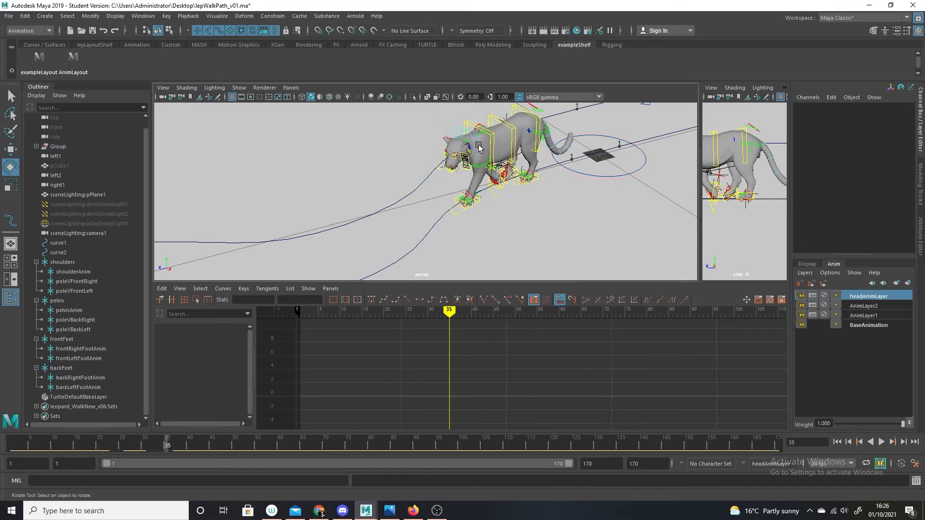
pyautogui.click(479, 147)
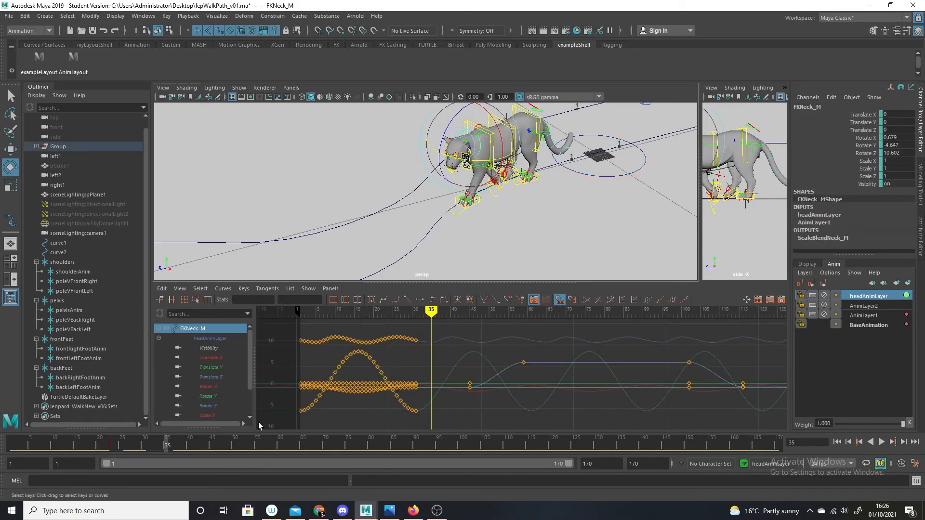
pyautogui.press('s')
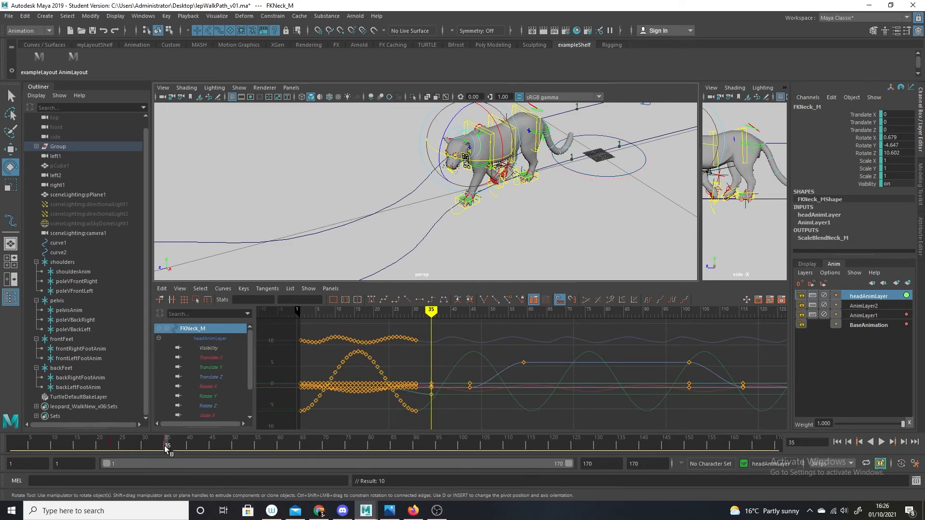
pyautogui.moveTo(138, 438); pyautogui.dragTo(164, 448)
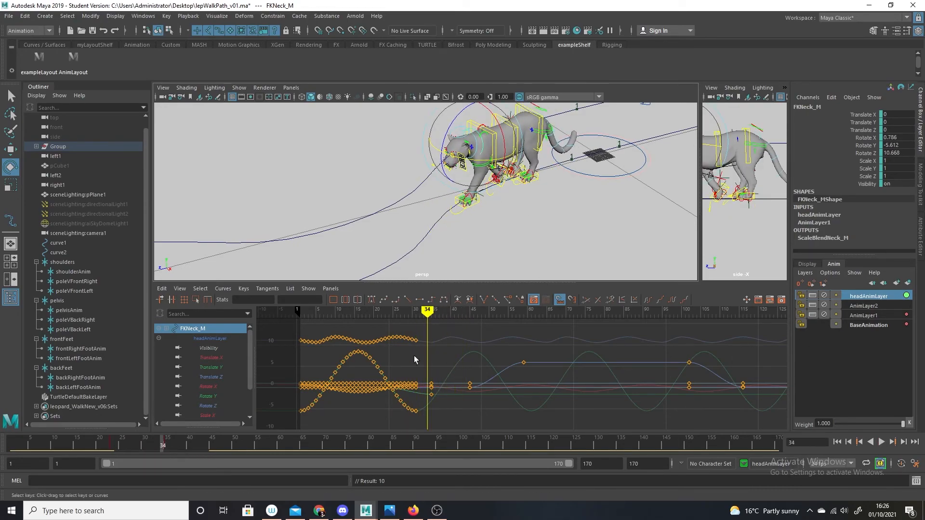
# Step: Select the head control and, at frame 45, rotate it to about 11.038, -6.355, 0.354 and key it on headAnimLayer
pyautogui.click(472, 139)
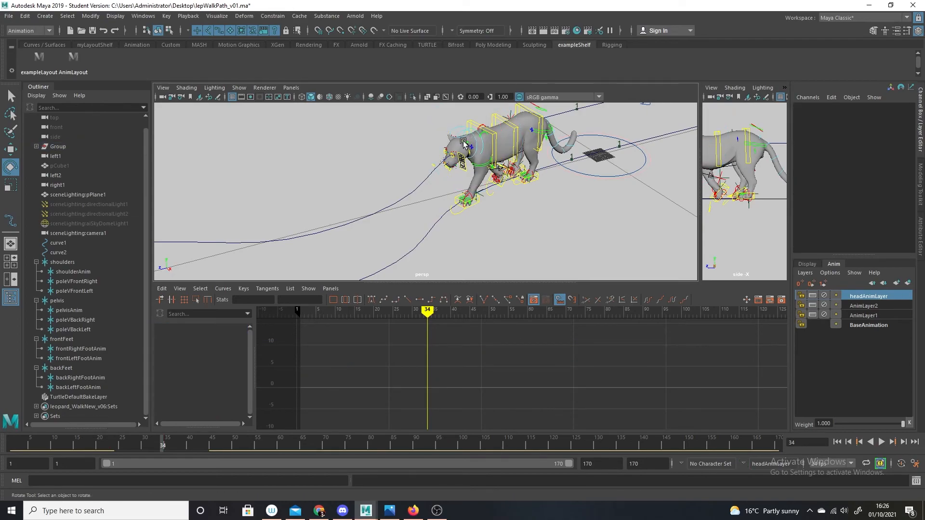
pyautogui.press('F8')
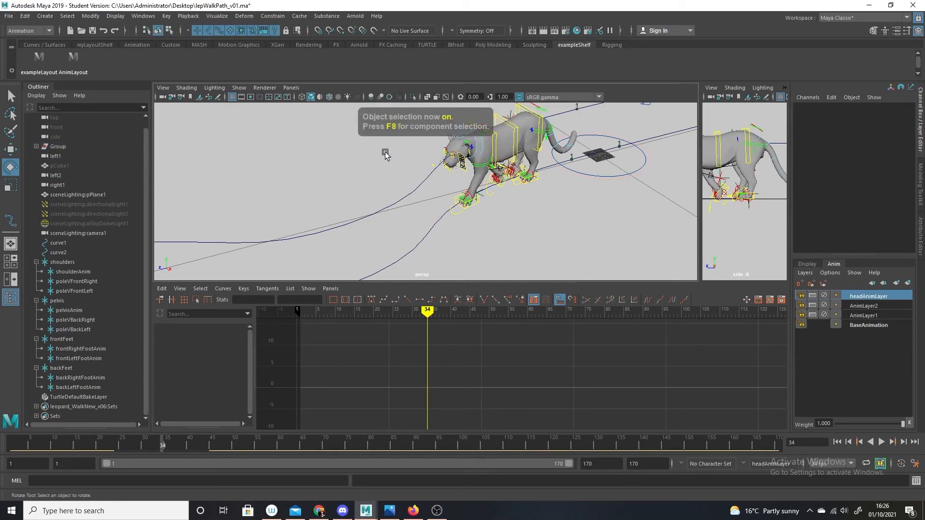
pyautogui.press('F8')
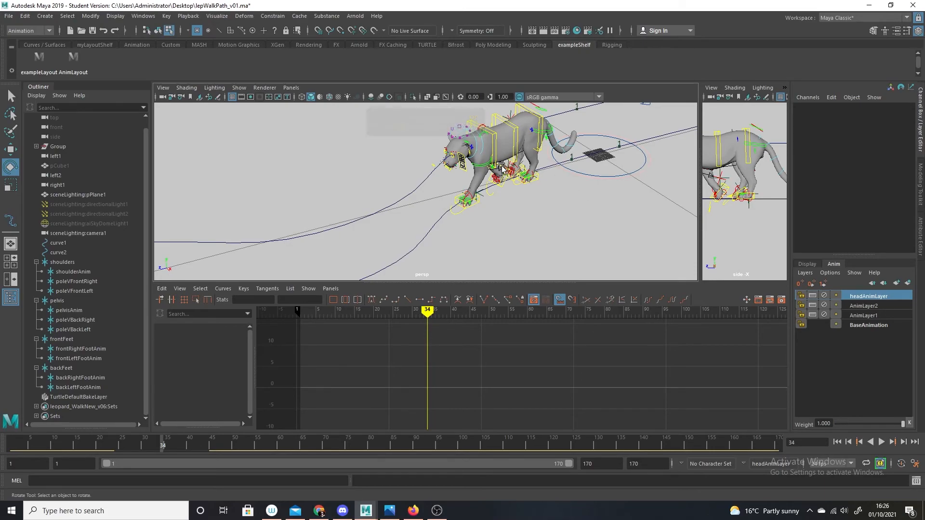
pyautogui.click(488, 183)
pyautogui.press('F8')
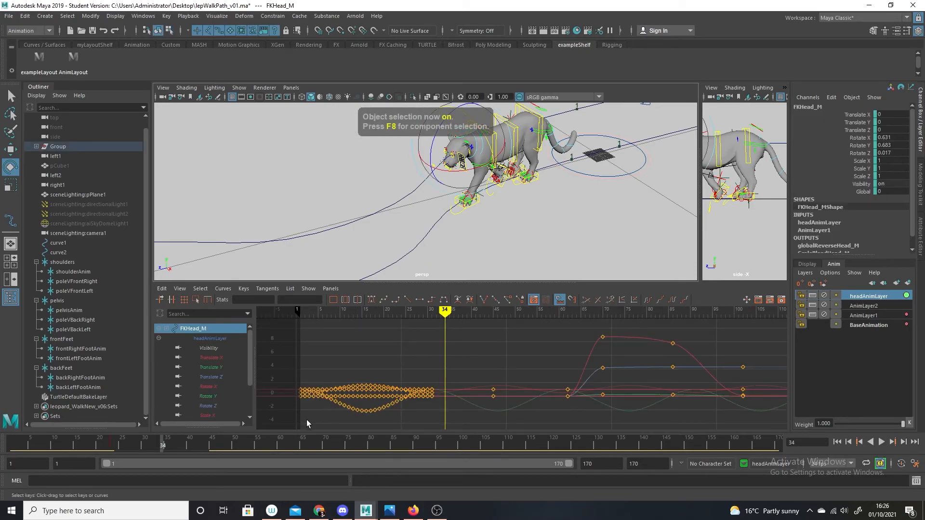
pyautogui.moveTo(138, 443); pyautogui.dragTo(212, 447)
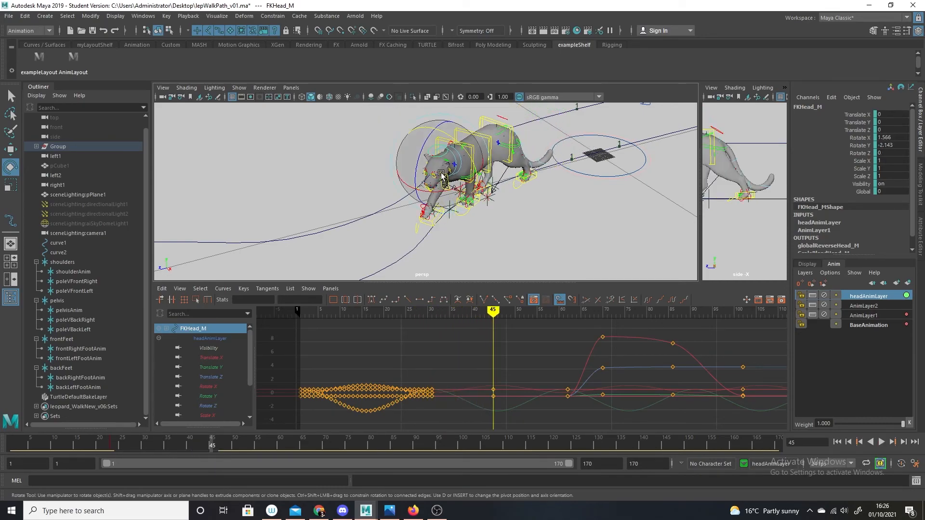
pyautogui.moveTo(453, 197); pyautogui.dragTo(474, 153)
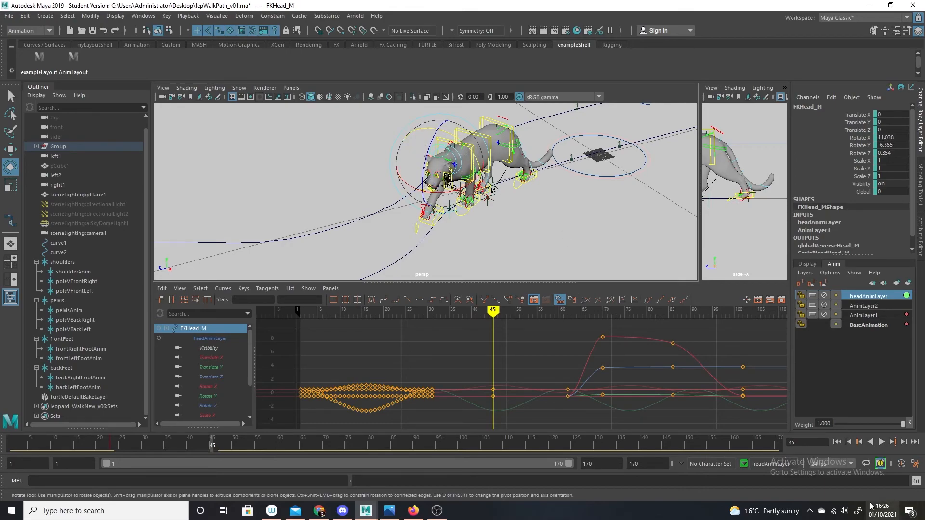
pyautogui.press('s')
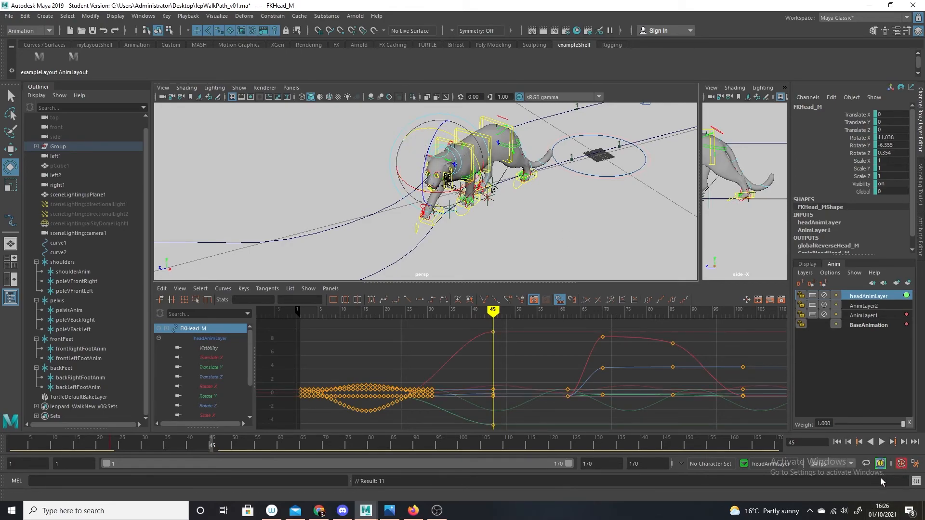
# Step: Key the head control's held turn near frame 62 and rotate the head the opposite way at frame 67
pyautogui.moveTo(195, 442); pyautogui.dragTo(313, 429)
pyautogui.press('s')
pyautogui.moveTo(415, 240); pyautogui.dragTo(380, 238)
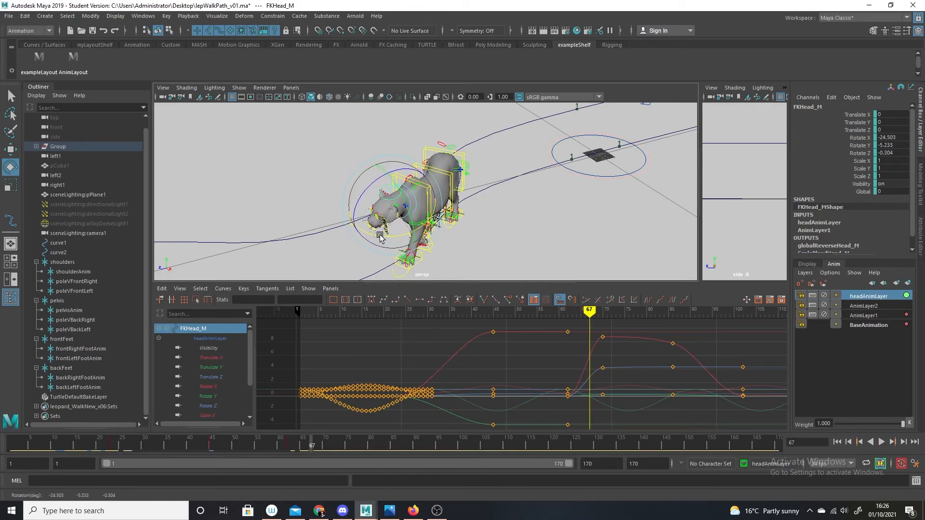
# Step: Select the neck control at frame 67 and rotate it to about -0.936, 2.204, 16.956
pyautogui.click(491, 249)
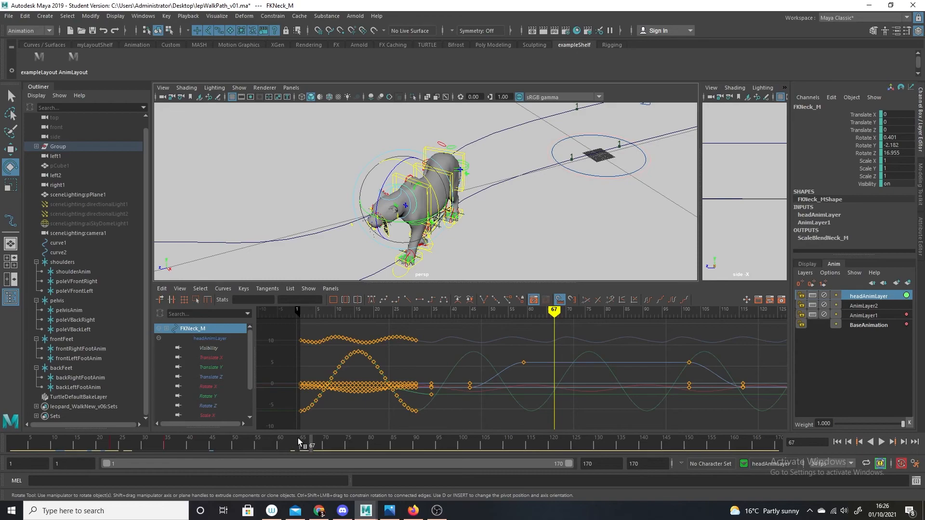
pyautogui.moveTo(421, 221); pyautogui.dragTo(412, 222)
pyautogui.keyDown('alt'); pyautogui.moveTo(553, 256); pyautogui.dragTo(492, 247, button='right'); pyautogui.keyUp('alt')
pyautogui.keyDown('alt'); pyautogui.moveTo(491, 247); pyautogui.dragTo(558, 263); pyautogui.keyUp('alt')
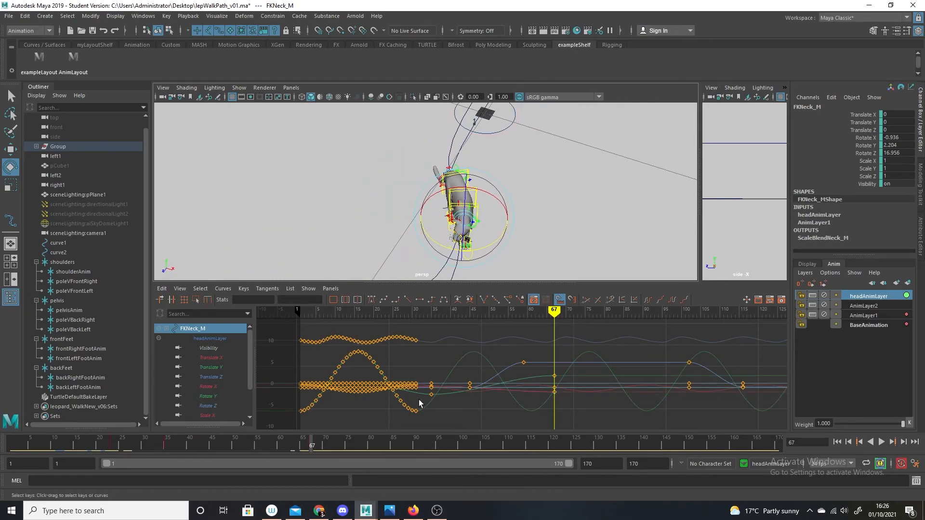
# Step: Rotate the head control to about -9.403, -4.192, -1.116 at frame 55 and delete its Rotate X key near frame 62
pyautogui.moveTo(306, 447); pyautogui.dragTo(258, 436)
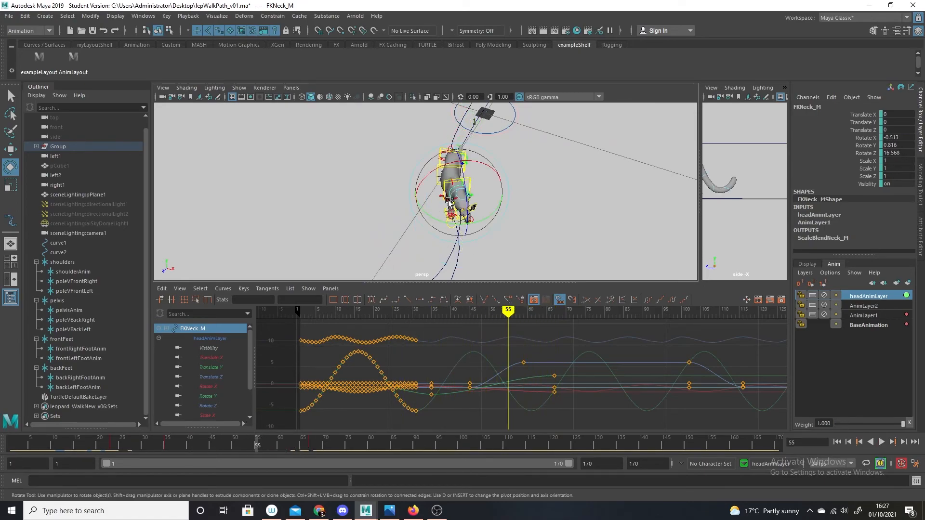
pyautogui.click(533, 223)
pyautogui.click(475, 205)
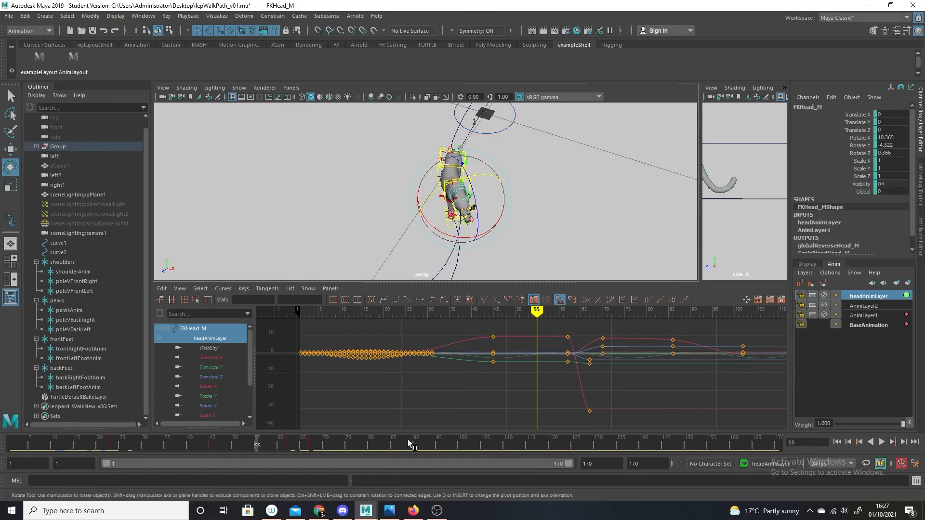
pyautogui.doubleClick(258, 441)
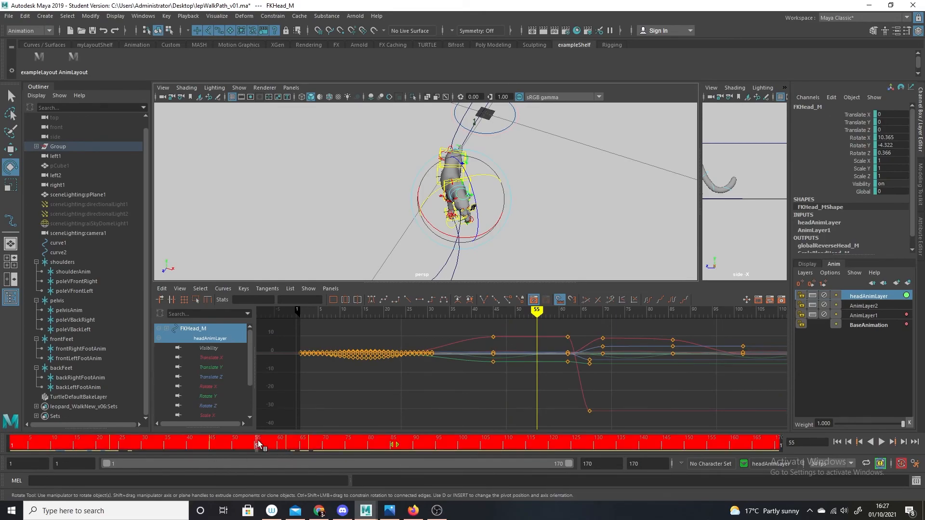
pyautogui.click(519, 236)
pyautogui.click(464, 200)
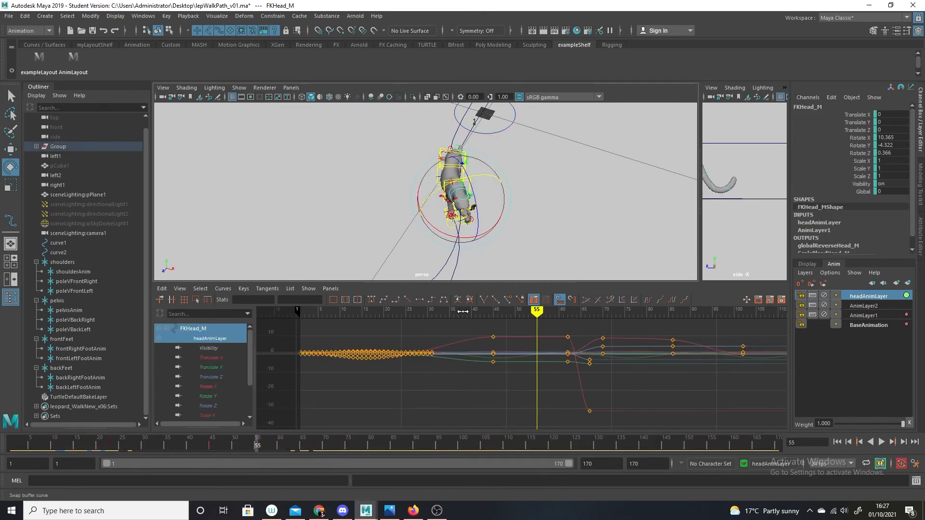
pyautogui.moveTo(421, 218); pyautogui.dragTo(442, 241)
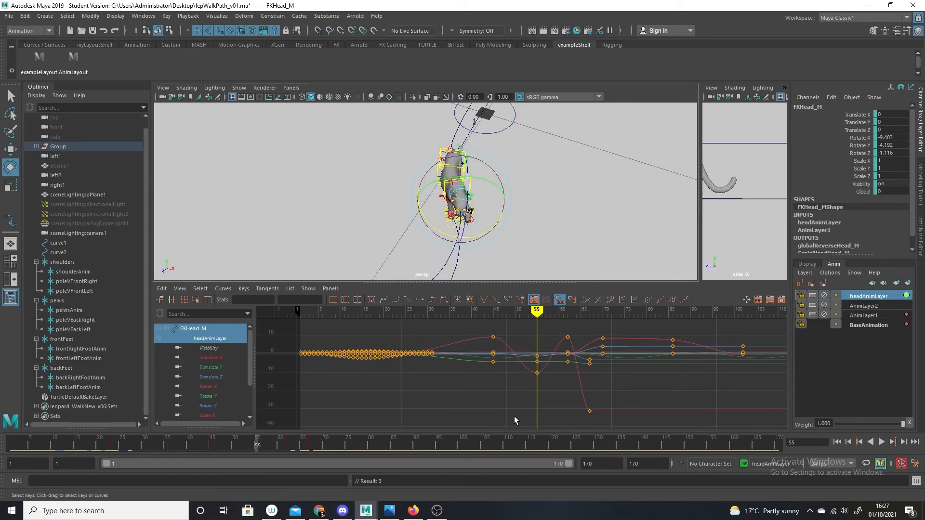
pyautogui.click(568, 337)
pyautogui.press('Delete')
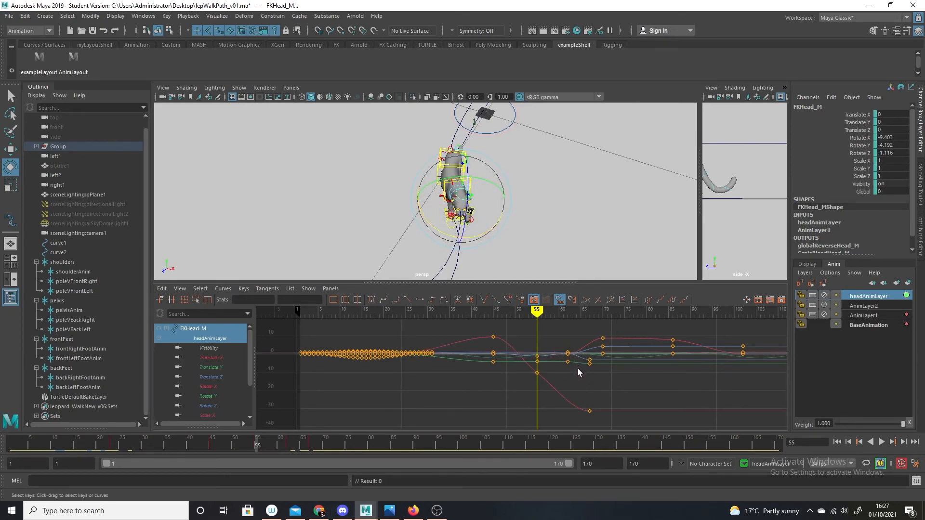
# Step: Hide the control curves in the perspective view and play the animation to review the head turn
pyautogui.moveTo(259, 446); pyautogui.dragTo(338, 453)
pyautogui.keyDown('alt'); pyautogui.moveTo(590, 198); pyautogui.dragTo(528, 183); pyautogui.keyUp('alt')
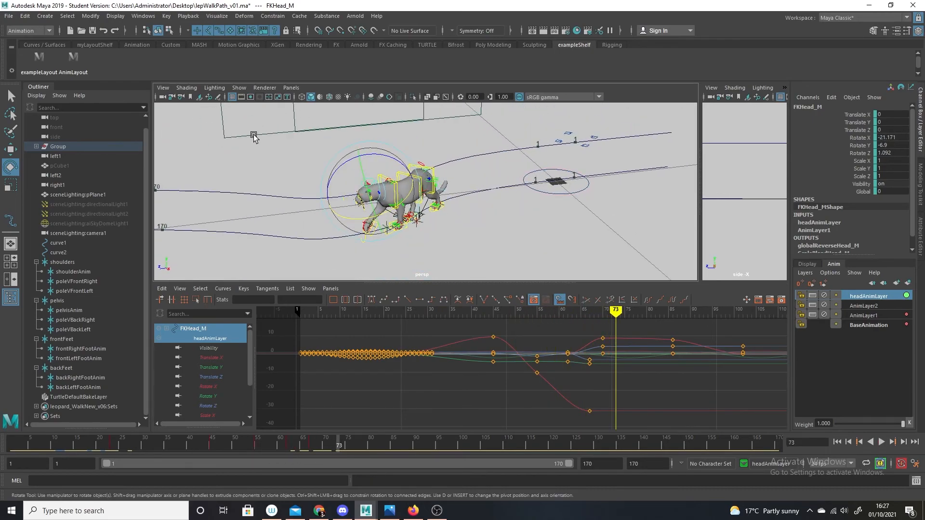
pyautogui.click(239, 87)
pyautogui.click(269, 138)
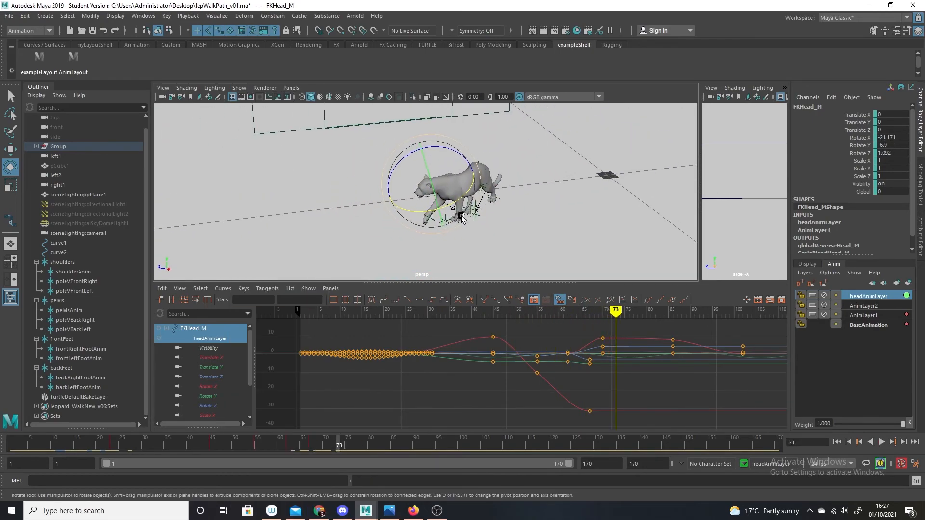
pyautogui.hotkey('alt', 'v')
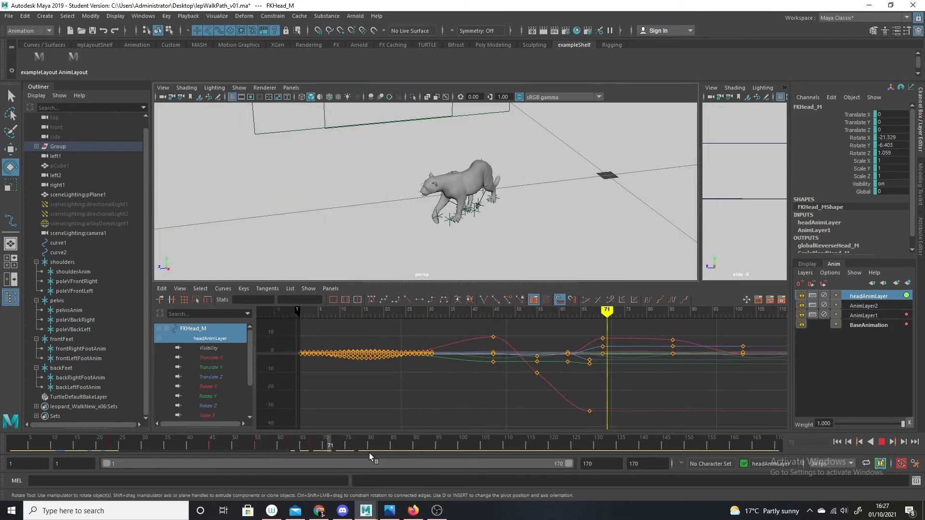
pyautogui.hotkey('alt', 'v')
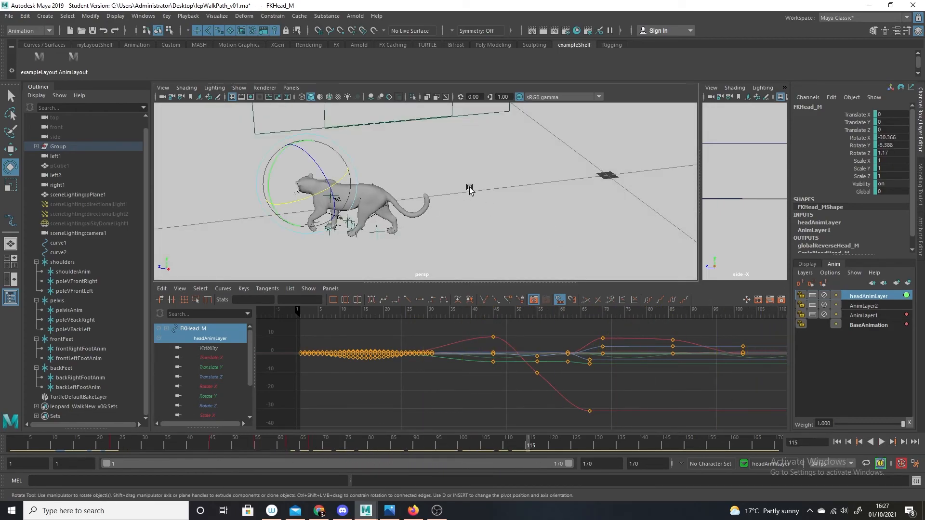
# Step: At frame 115, rotate the head control to about -15.609, -4.915, 2.502 and play back the animation
pyautogui.press('f')
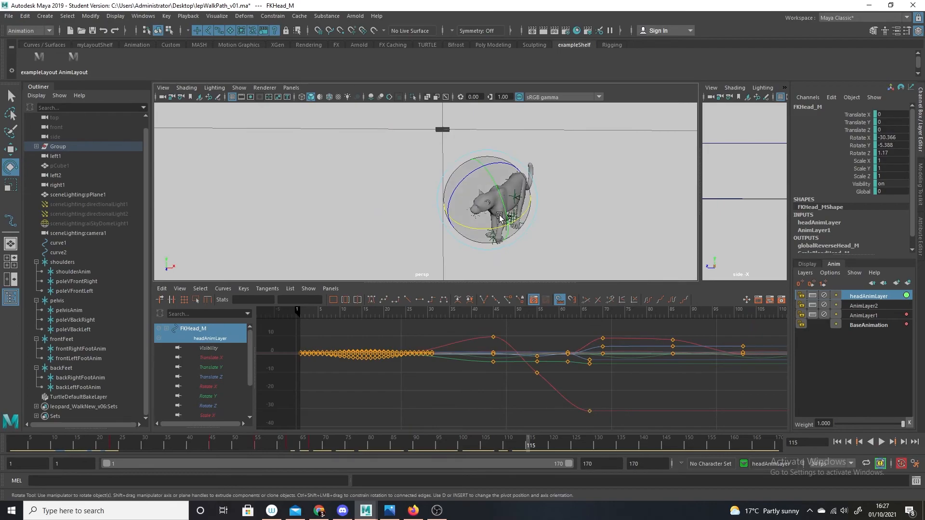
pyautogui.moveTo(512, 212); pyautogui.dragTo(508, 229)
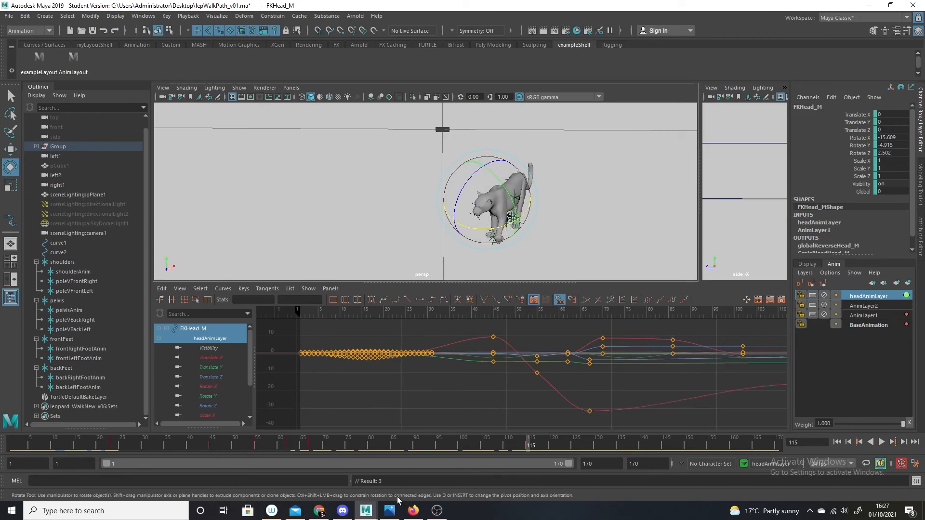
pyautogui.hotkey('alt', 'v')
# Step: Go back to frame 28 and show the control curves in the perspective view again
pyautogui.moveTo(456, 443); pyautogui.dragTo(136, 443)
pyautogui.keyDown('alt'); pyautogui.moveTo(438, 259); pyautogui.dragTo(390, 208); pyautogui.keyUp('alt')
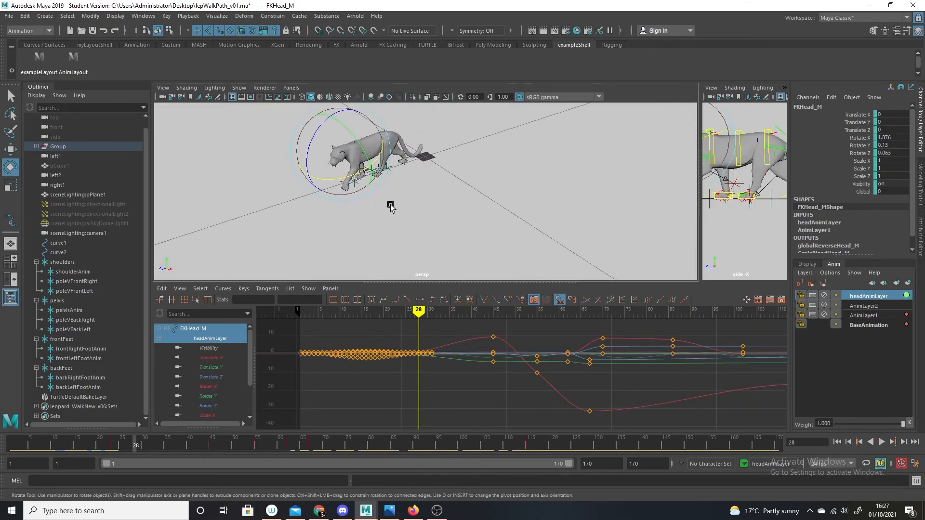
pyautogui.keyDown('alt'); pyautogui.moveTo(390, 208); pyautogui.dragTo(535, 264, button='right'); pyautogui.keyUp('alt')
pyautogui.click(239, 89)
pyautogui.click(274, 155)
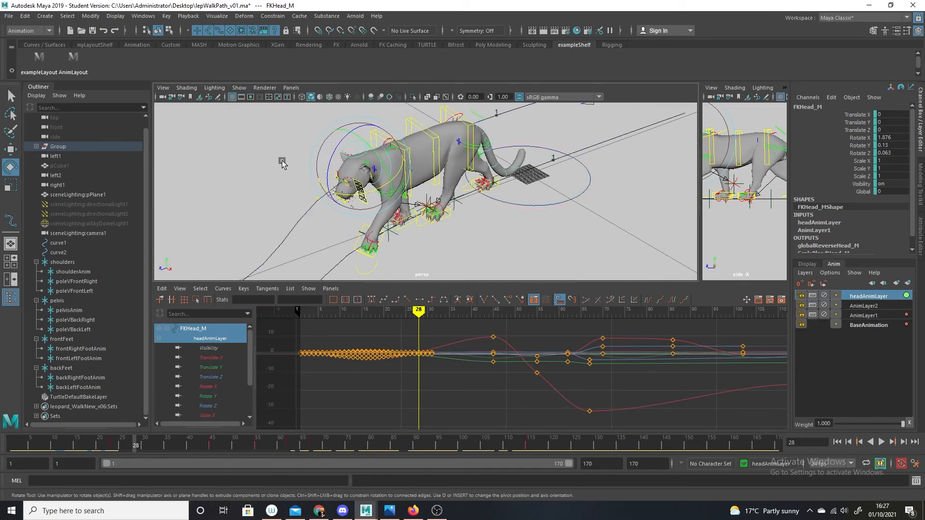
# Step: Scrub to frame 37 and, with the Select tool, select the IKSpine1_M and IKSpine3_M controls at the hips and shoulders
pyautogui.moveTo(259, 438); pyautogui.dragTo(149, 440)
pyautogui.keyDown('alt'); pyautogui.moveTo(381, 207); pyautogui.dragTo(335, 462); pyautogui.keyUp('alt')
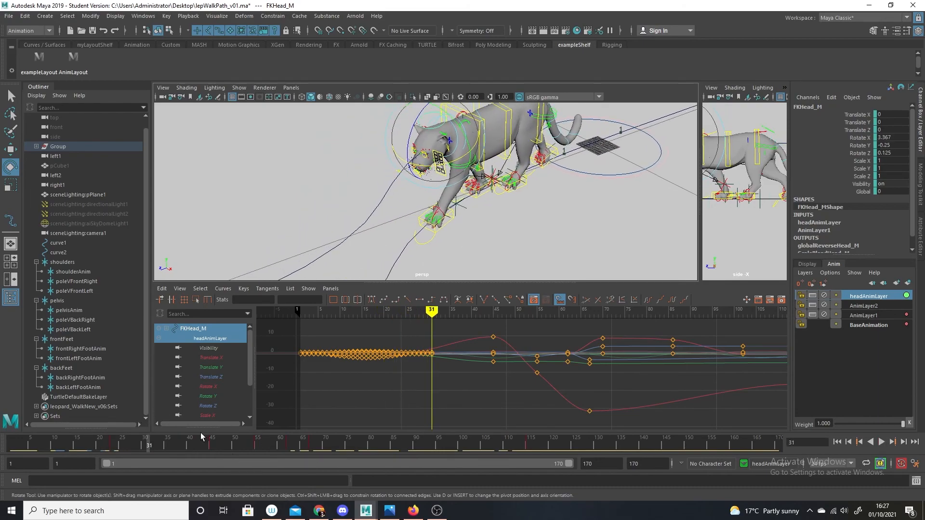
pyautogui.moveTo(154, 446); pyautogui.dragTo(176, 436)
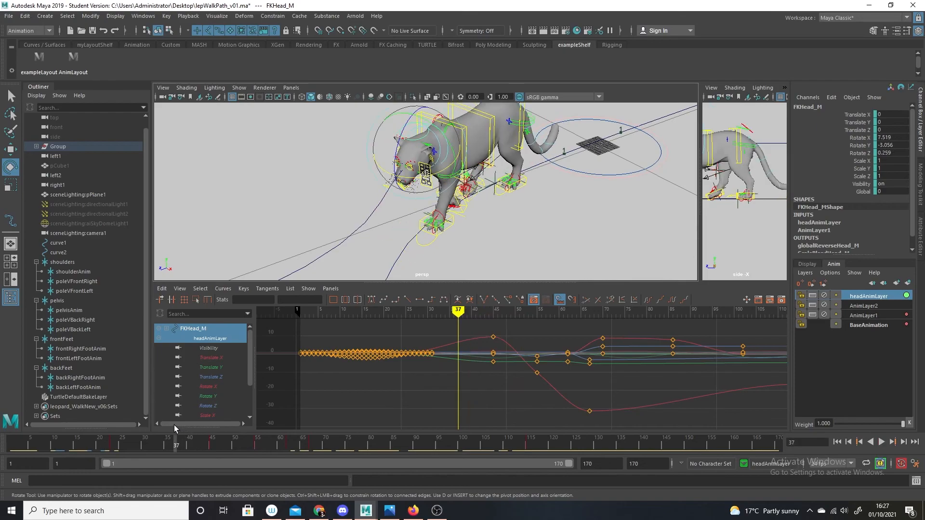
pyautogui.keyDown('alt'); pyautogui.moveTo(550, 241); pyautogui.dragTo(490, 230); pyautogui.keyUp('alt')
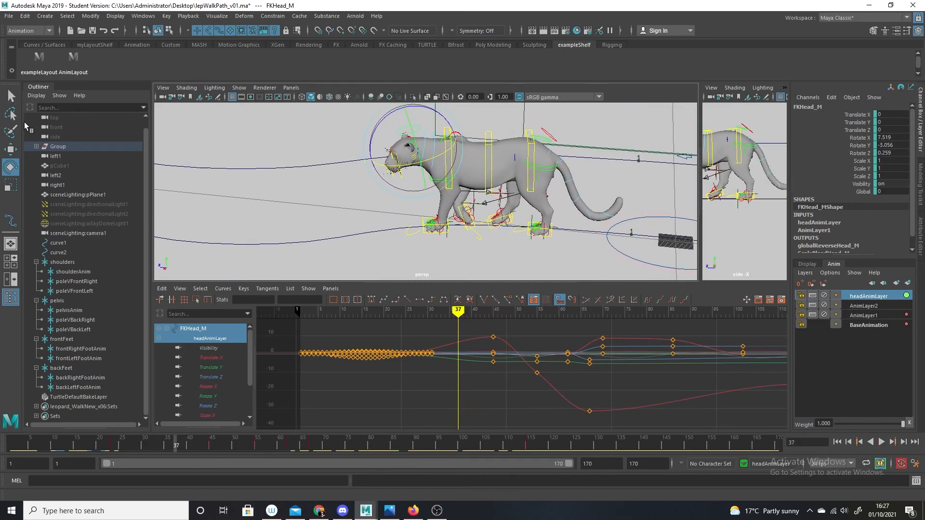
pyautogui.click(11, 95)
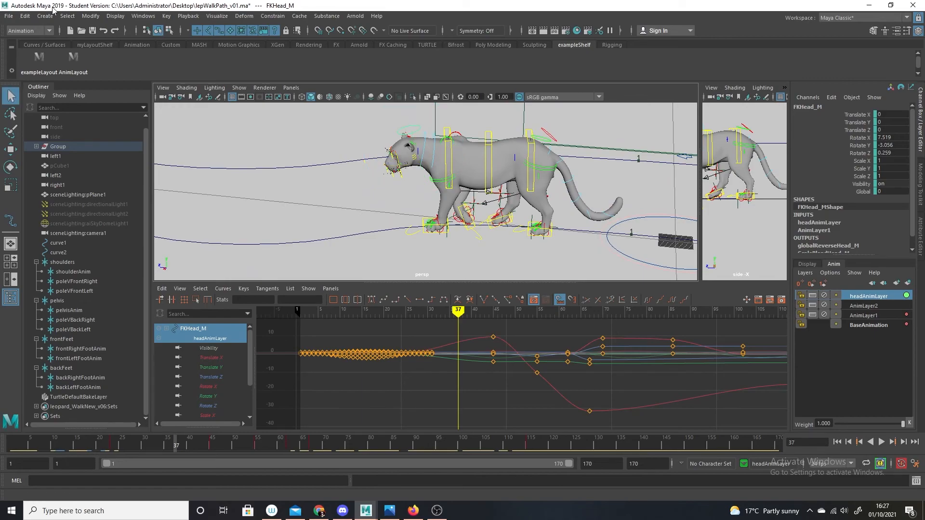
pyautogui.keyDown('alt'); pyautogui.moveTo(519, 250); pyautogui.dragTo(504, 254); pyautogui.keyUp('alt')
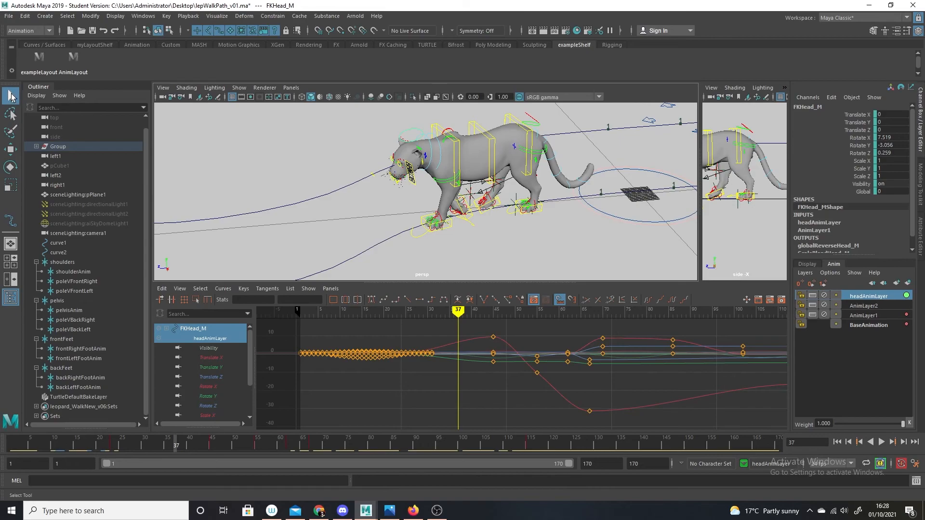
pyautogui.click(527, 134)
pyautogui.click(440, 146)
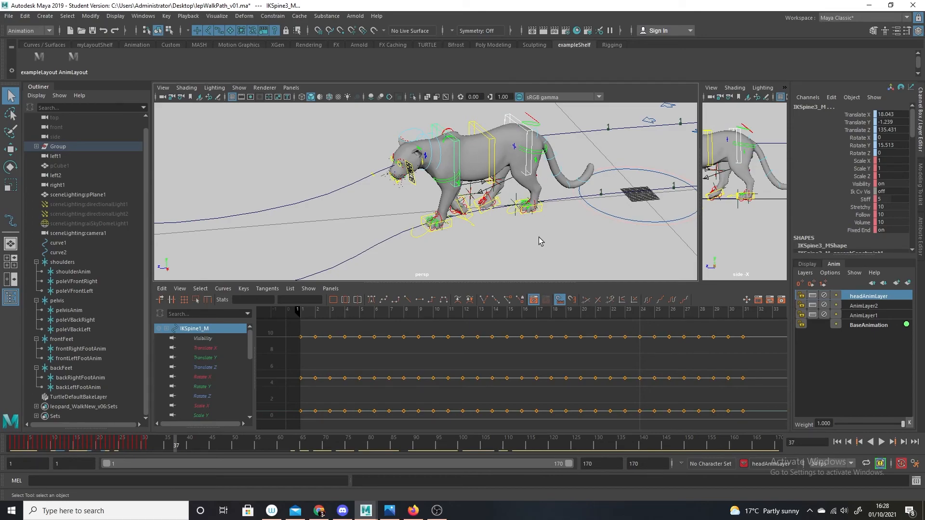
# Step: Add the four foot controls, both IKLegFront and both IKLegBack, to the current spine control selection
pyautogui.scroll(5, 539, 238)
pyautogui.scroll(-2, 444, 173)
pyautogui.scroll(2, 553, 232)
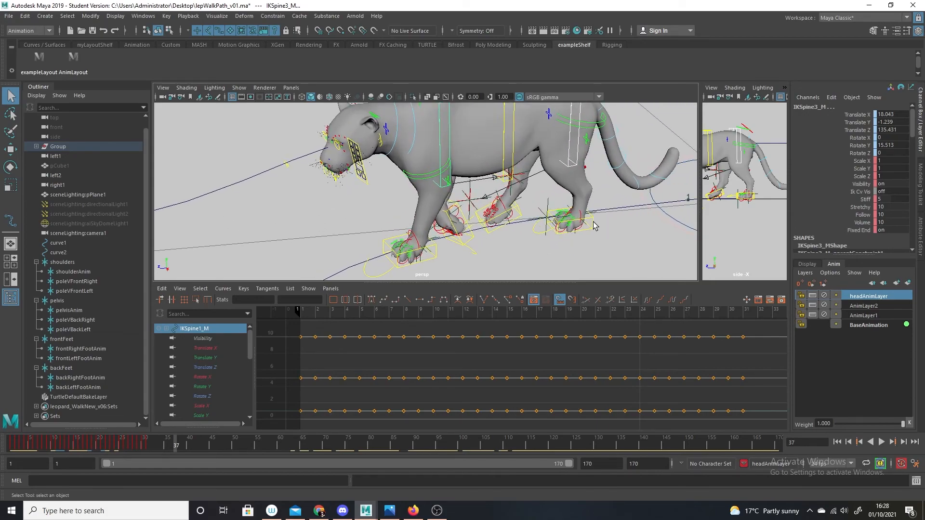
pyautogui.click(593, 225)
pyautogui.click(489, 233)
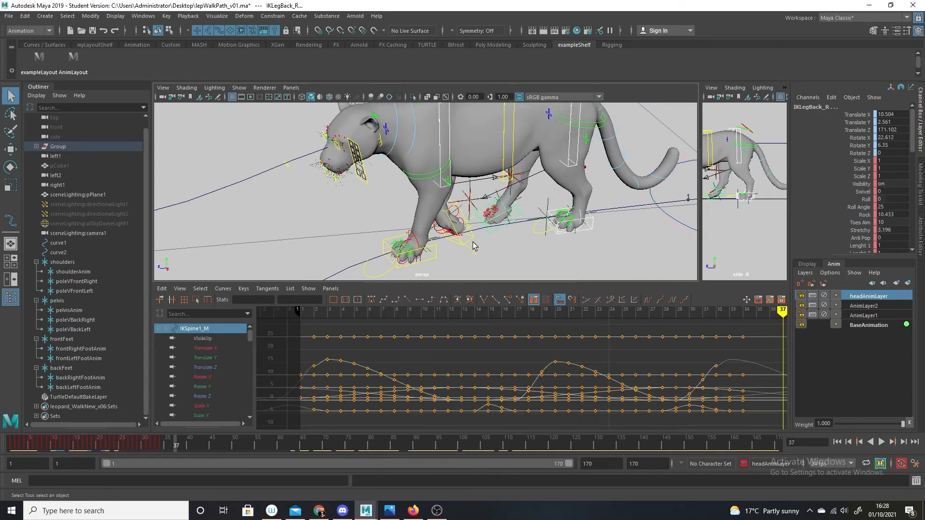
pyautogui.click(436, 260)
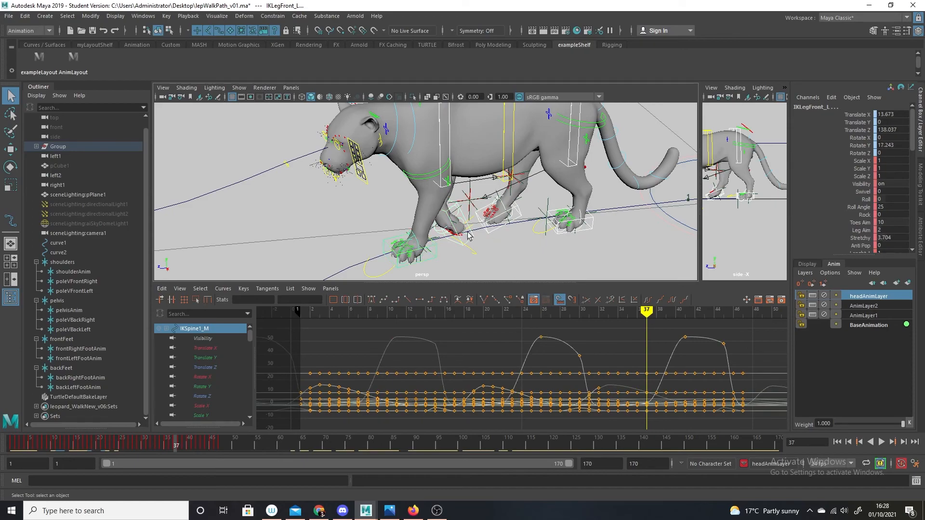
pyautogui.scroll(-4, 512, 234)
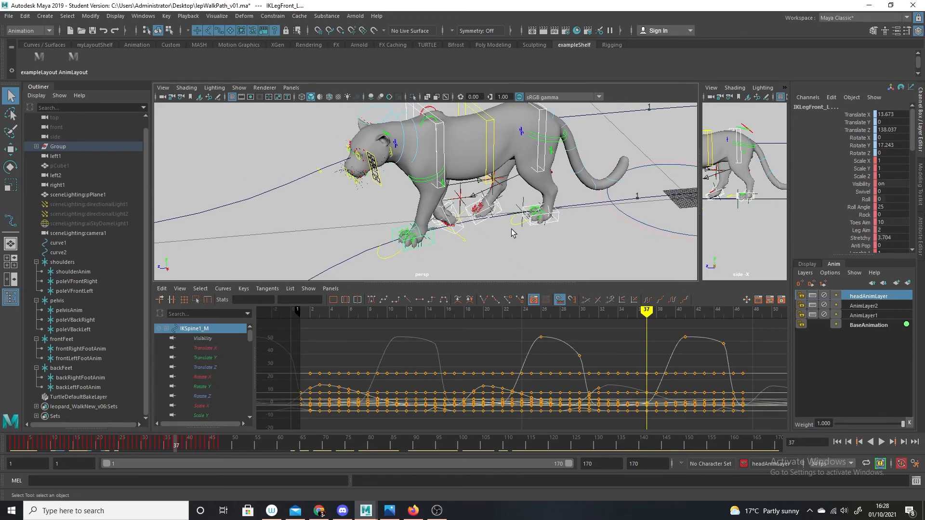
pyautogui.scroll(-1, 513, 235)
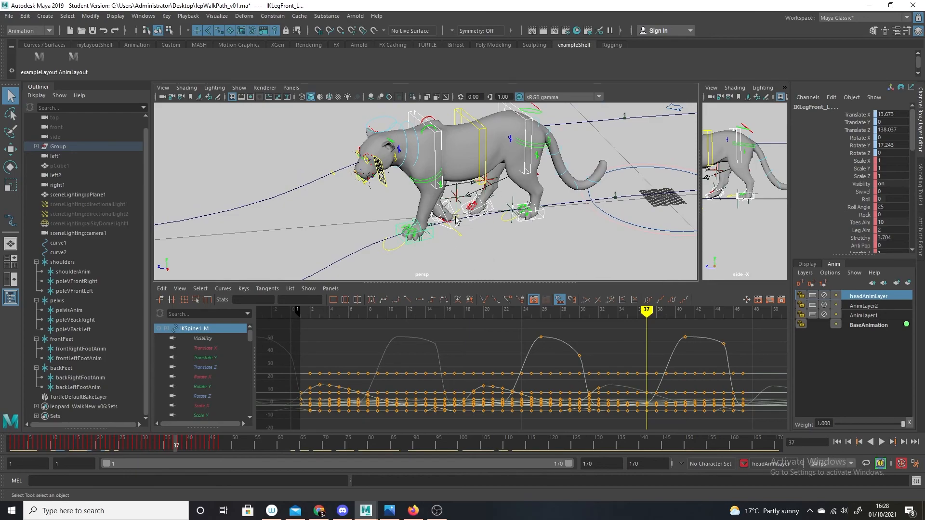
pyautogui.scroll(3, 539, 258)
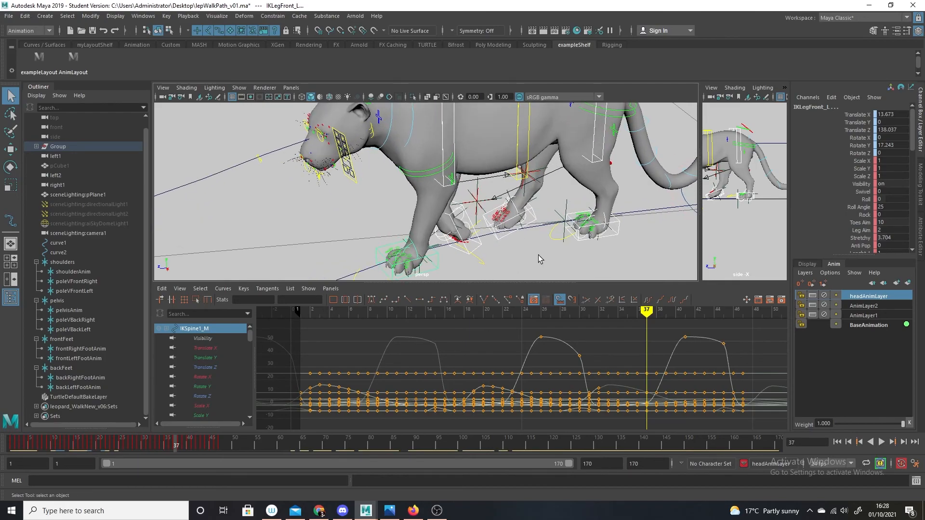
pyautogui.click(239, 88)
pyautogui.click(271, 188)
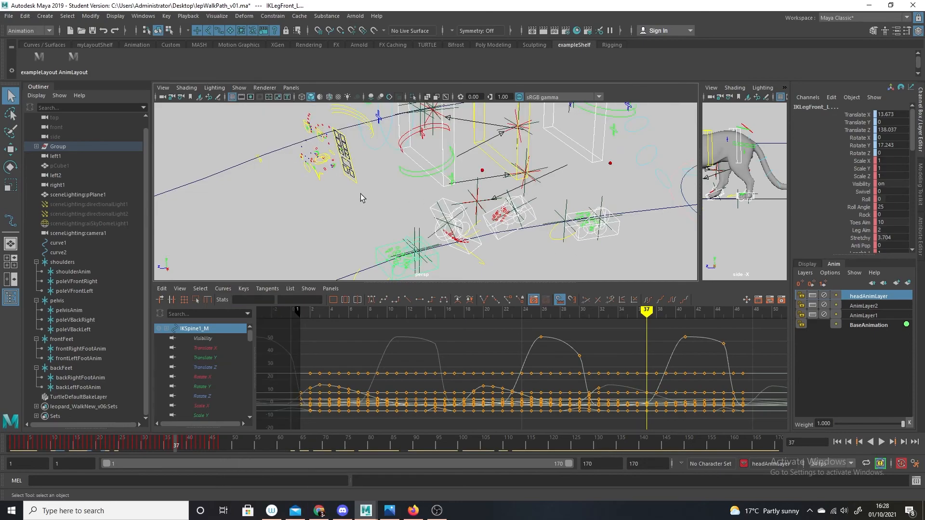
pyautogui.click(239, 88)
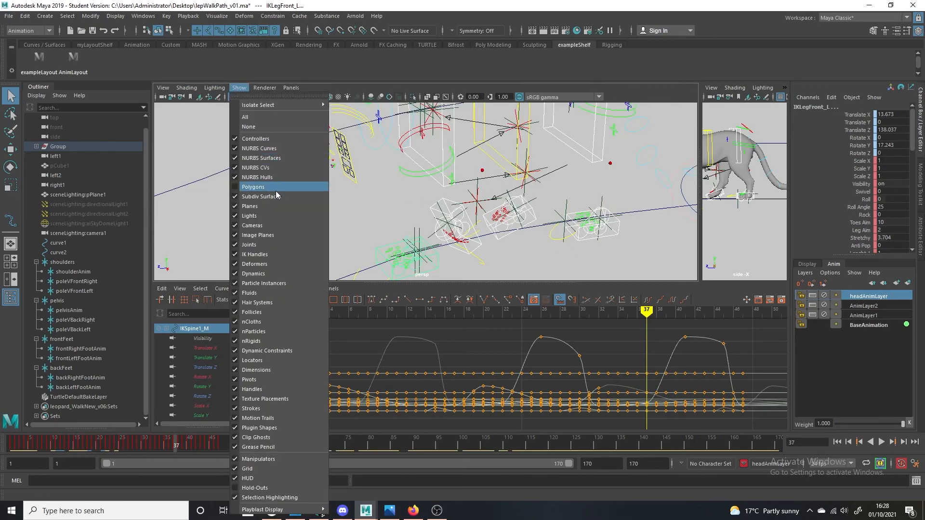
pyautogui.click(276, 189)
# Step: Hide locators in the perspective view and add the first two leg pole vector controls, including PoleLegFront_L, to the selection
pyautogui.click(239, 87)
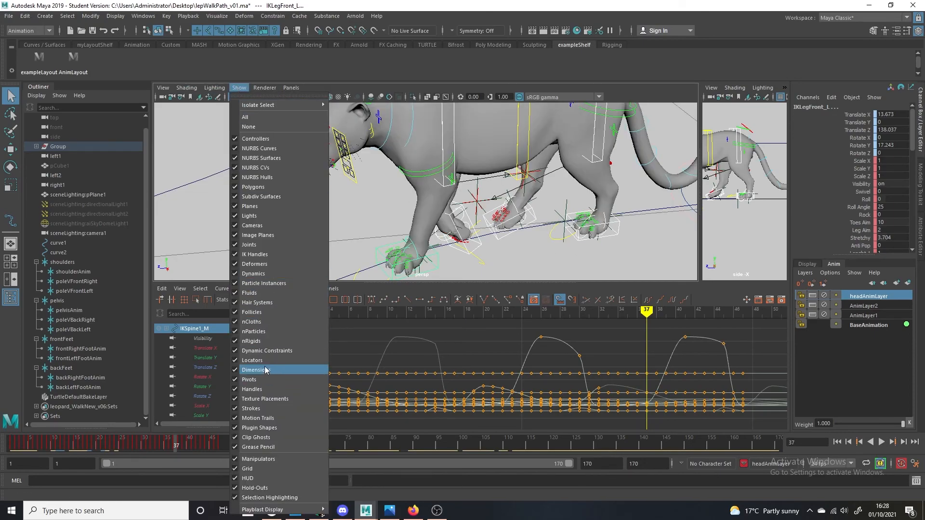
pyautogui.click(265, 361)
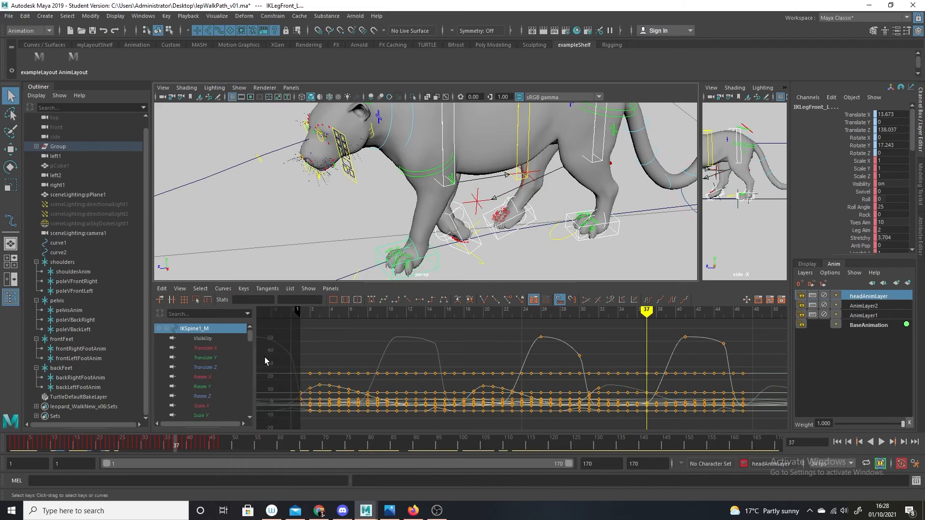
pyautogui.click(477, 202)
pyautogui.click(534, 177)
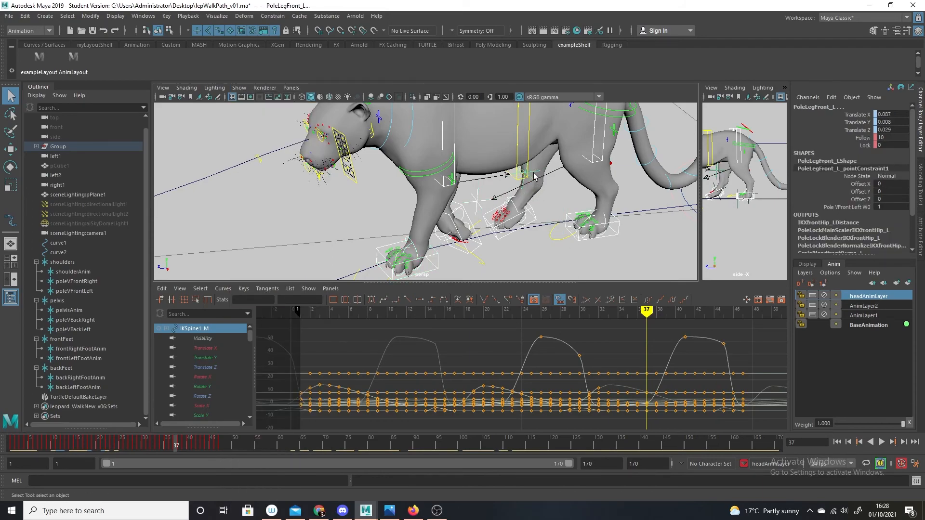
# Step: Display the perspective view as wireframe and add PoleLegFront_R and PoleLegBack_R inside the body to the selection
pyautogui.press('4')
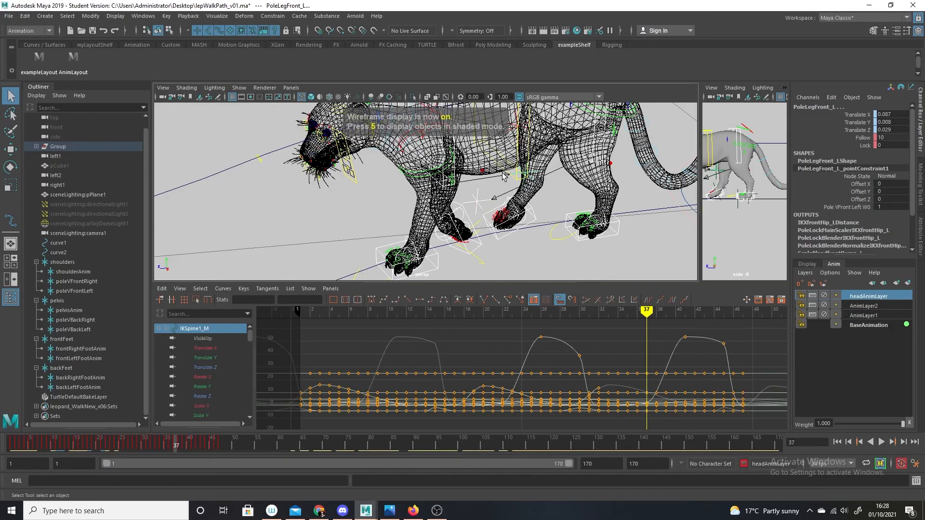
pyautogui.keyDown('alt'); pyautogui.moveTo(521, 236); pyautogui.dragTo(554, 268, button='right'); pyautogui.keyUp('alt')
pyautogui.keyDown('alt'); pyautogui.moveTo(561, 210); pyautogui.dragTo(551, 260, button='middle'); pyautogui.keyUp('alt')
pyautogui.keyDown('alt'); pyautogui.moveTo(511, 245); pyautogui.dragTo(531, 267, button='right'); pyautogui.keyUp('alt')
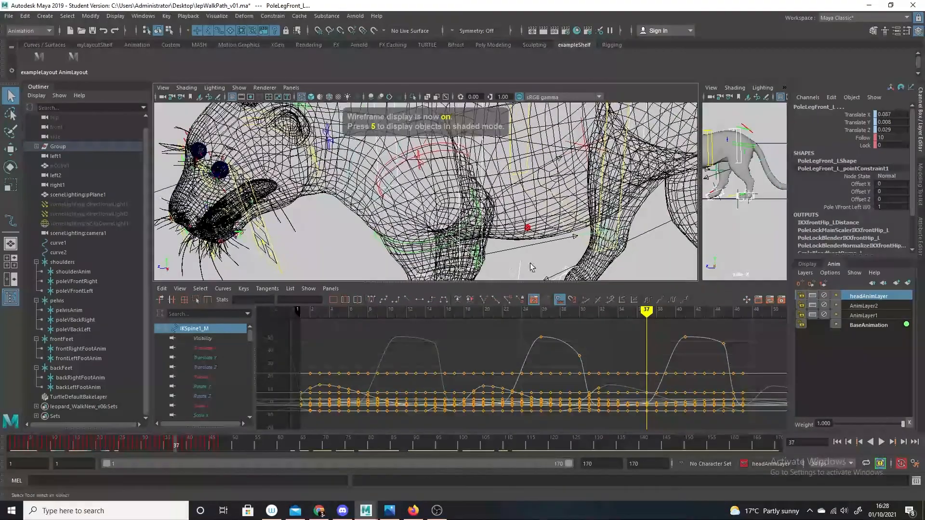
pyautogui.keyDown('alt'); pyautogui.moveTo(551, 208); pyautogui.dragTo(542, 251, button='middle'); pyautogui.keyUp('alt')
pyautogui.click(570, 211)
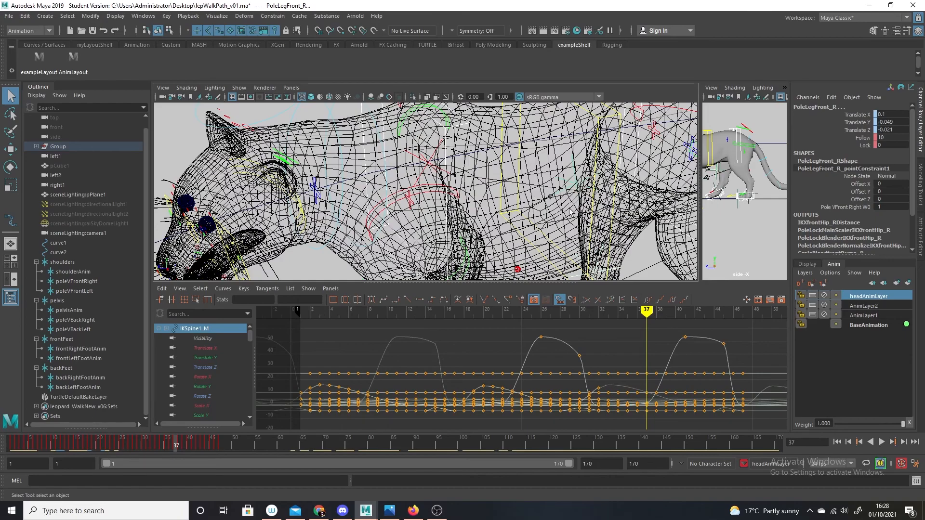
pyautogui.click(428, 166)
pyautogui.keyDown('alt'); pyautogui.moveTo(592, 229); pyautogui.dragTo(503, 235, button='right'); pyautogui.keyUp('alt')
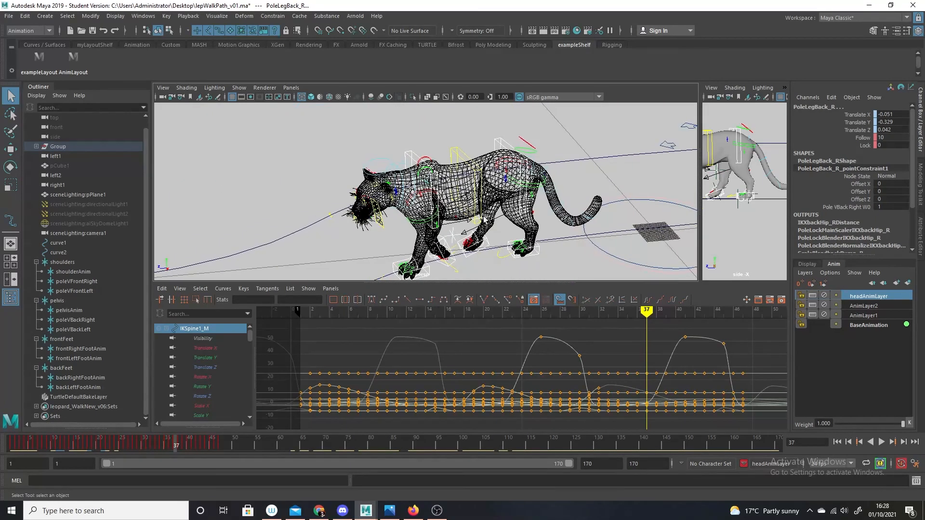
pyautogui.keyDown('alt'); pyautogui.moveTo(503, 235); pyautogui.dragTo(512, 205, button='middle'); pyautogui.keyUp('alt')
pyautogui.scroll(2, 526, 372)
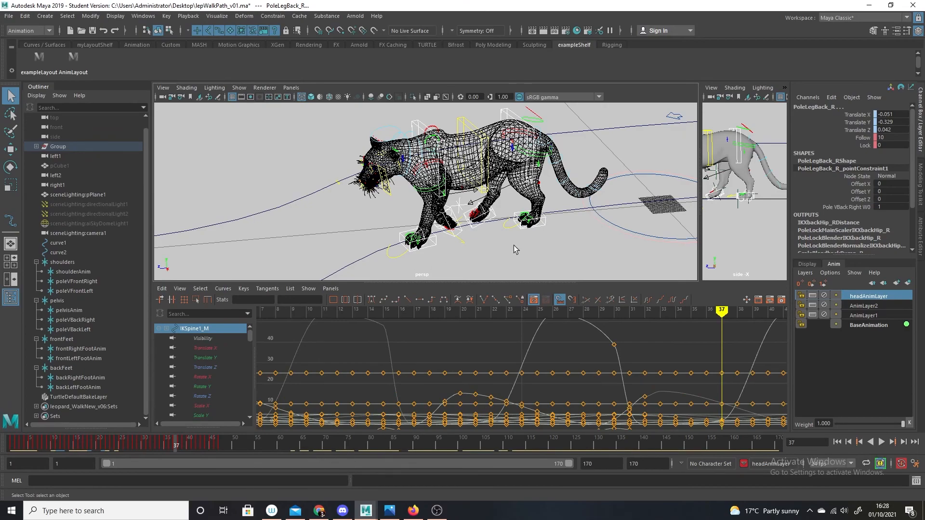
# Step: Return to frame 1 and save the scene under its current name
pyautogui.moveTo(175, 446); pyautogui.dragTo(9, 423)
pyautogui.click(9, 16)
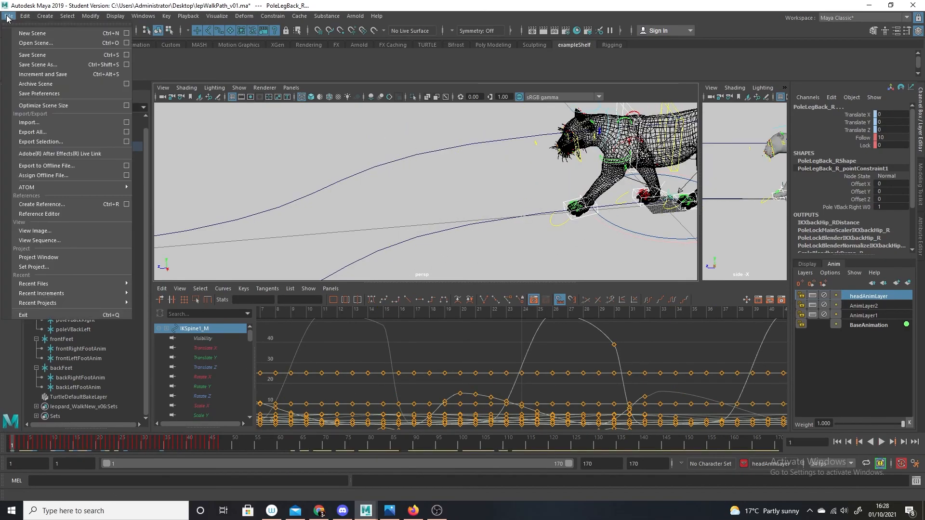
pyautogui.click(48, 62)
pyautogui.click(441, 265)
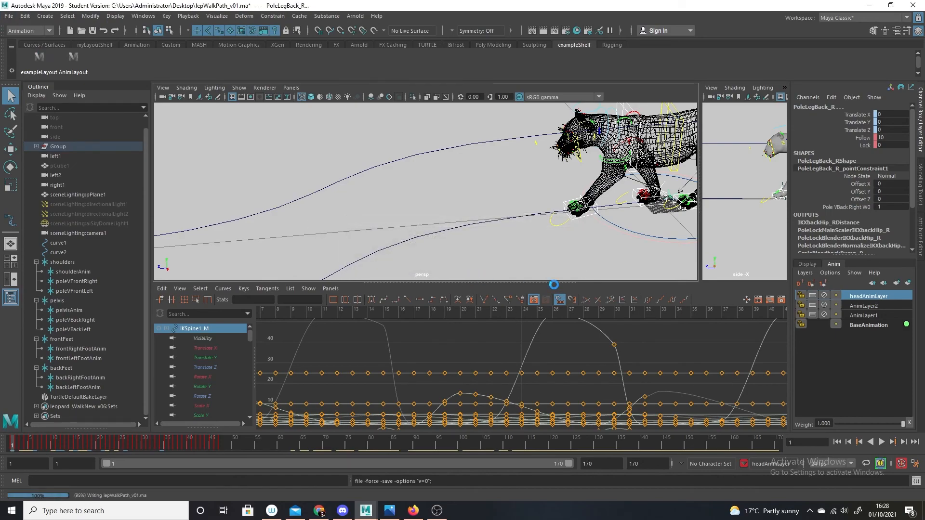
# Step: Bake the selected controls to BaseAnimation over the time slider range, keeping the baked layers and sampling every second frame
pyautogui.keyDown('alt'); pyautogui.moveTo(629, 253); pyautogui.dragTo(499, 229); pyautogui.keyUp('alt')
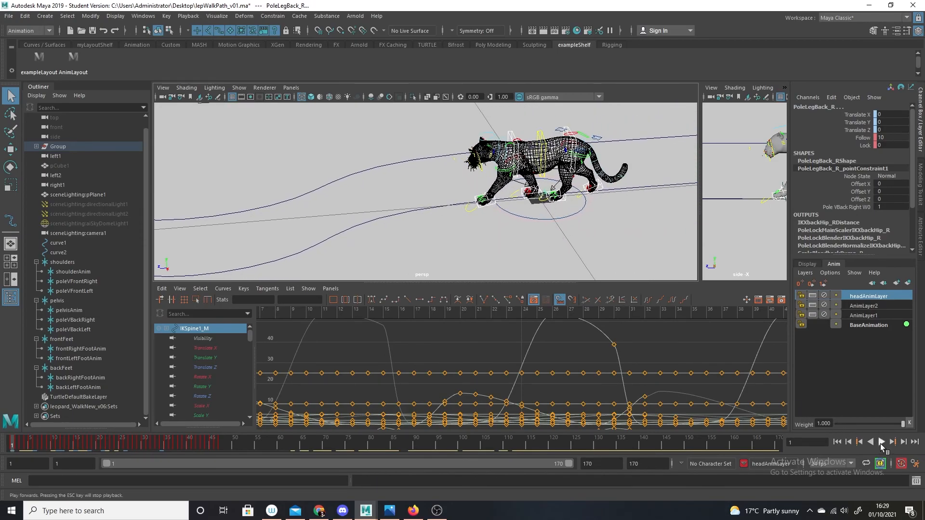
pyautogui.click(25, 16)
pyautogui.moveTo(58, 104)
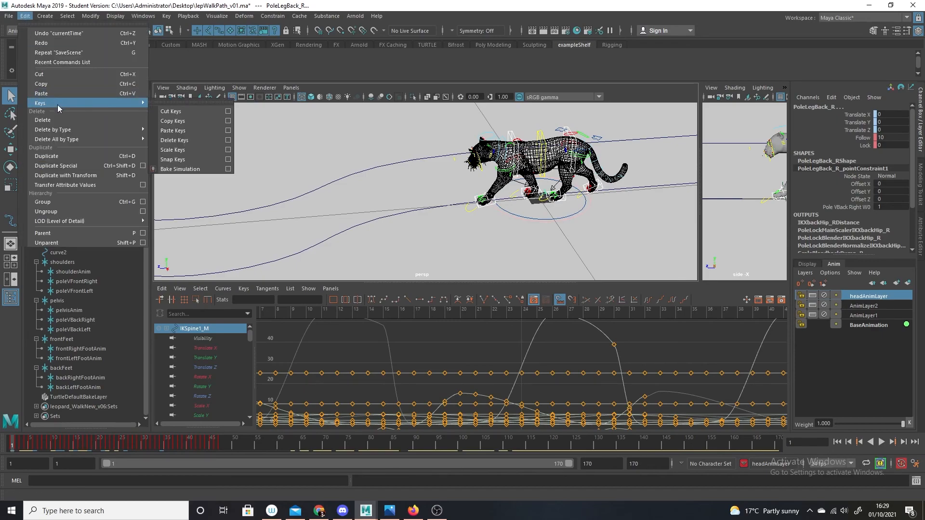
pyautogui.click(228, 170)
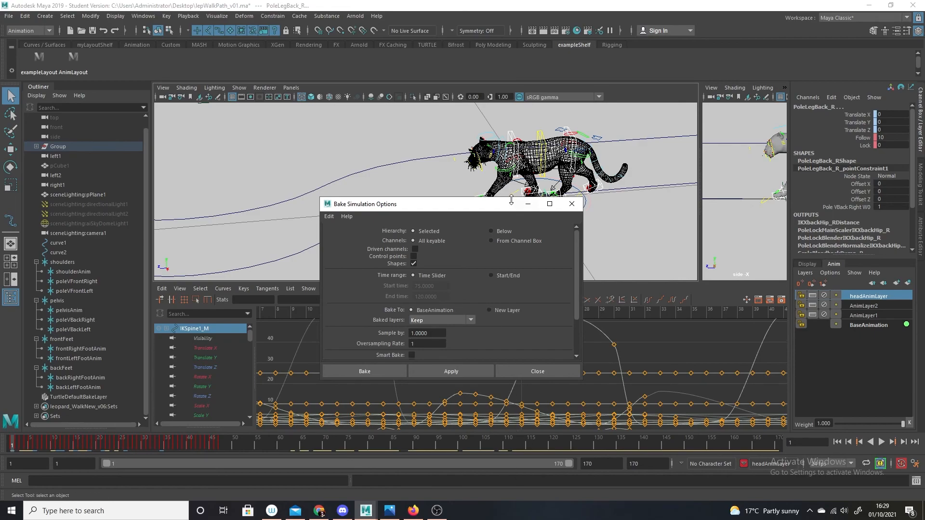
pyautogui.click(414, 335)
pyautogui.click(378, 374)
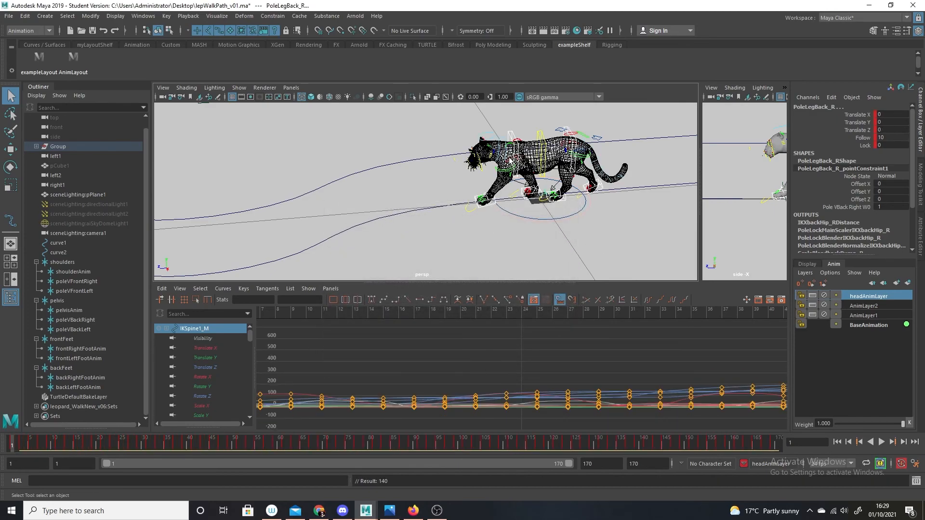
# Step: Examine the curves of the IKSpine3_M, IKSpine2_M, IKSpine1_M and IKLegFront_L controls in the Graph Editor
pyautogui.click(511, 135)
pyautogui.press('f')
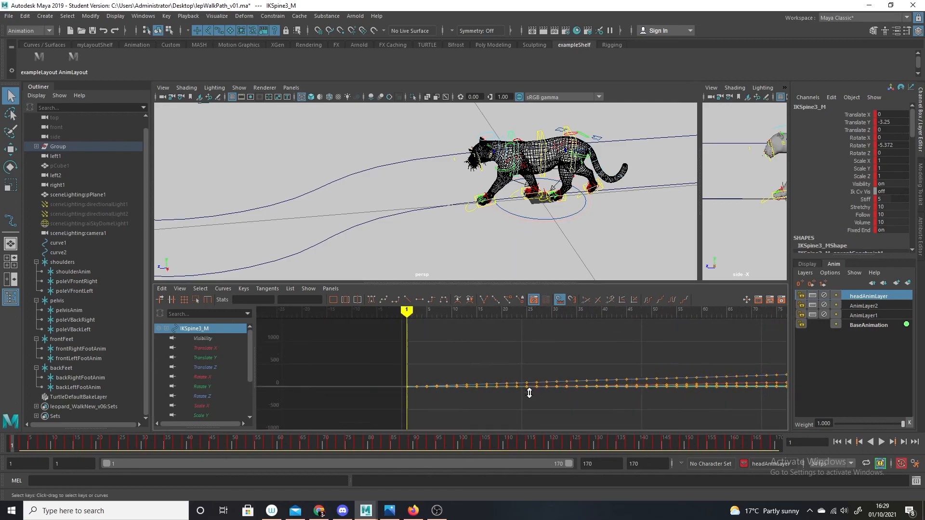
pyautogui.press('a')
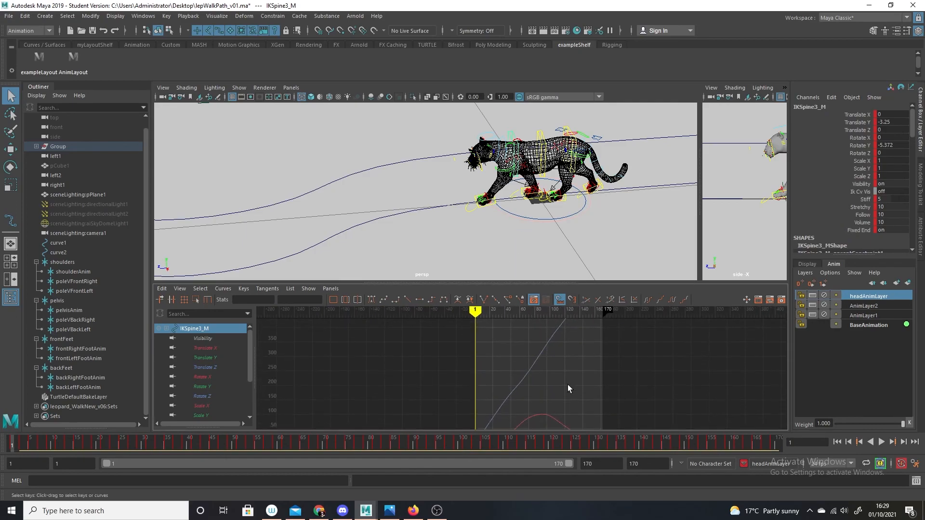
pyautogui.scroll(-3, 622, 404)
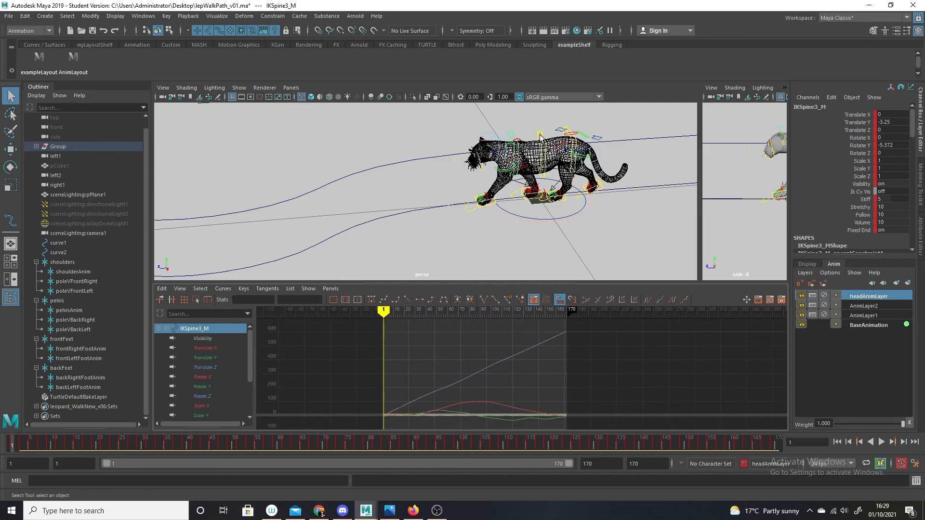
pyautogui.click(541, 138)
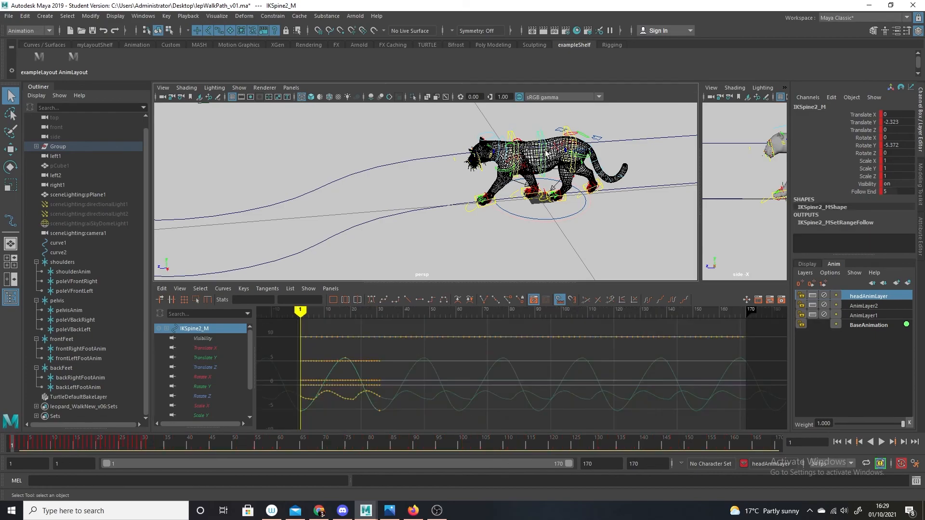
pyautogui.click(567, 132)
pyautogui.scroll(2, 593, 265)
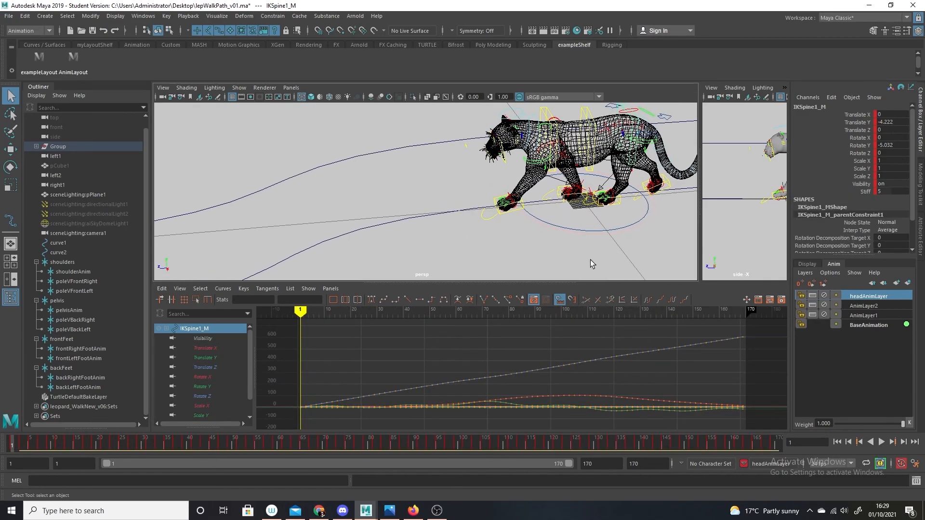
pyautogui.click(523, 205)
pyautogui.scroll(-3, 574, 375)
pyautogui.keyDown('alt'); pyautogui.keyDown('shift'); pyautogui.moveTo(566, 360); pyautogui.dragTo(555, 376, button='right'); pyautogui.keyUp('shift'); pyautogui.keyUp('alt')
pyautogui.keyDown('alt'); pyautogui.moveTo(546, 333); pyautogui.dragTo(542, 332, button='middle'); pyautogui.keyUp('alt')
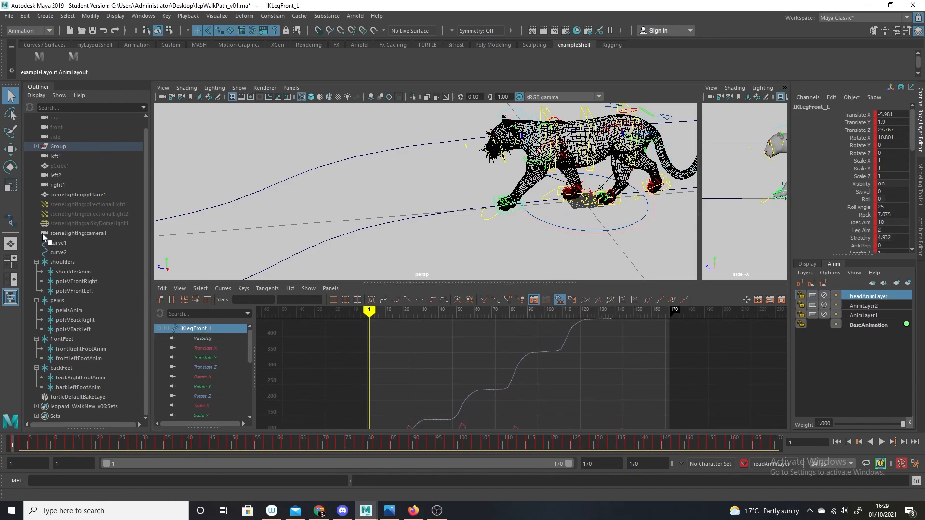
# Step: Delete both path curves and the shoulders, pelvis, frontFeet and backFeet locator groups, from curve1 through backLeftFootAnim
pyautogui.click(58, 243)
pyautogui.keyDown('shift'); pyautogui.click(60, 252); pyautogui.keyUp('shift')
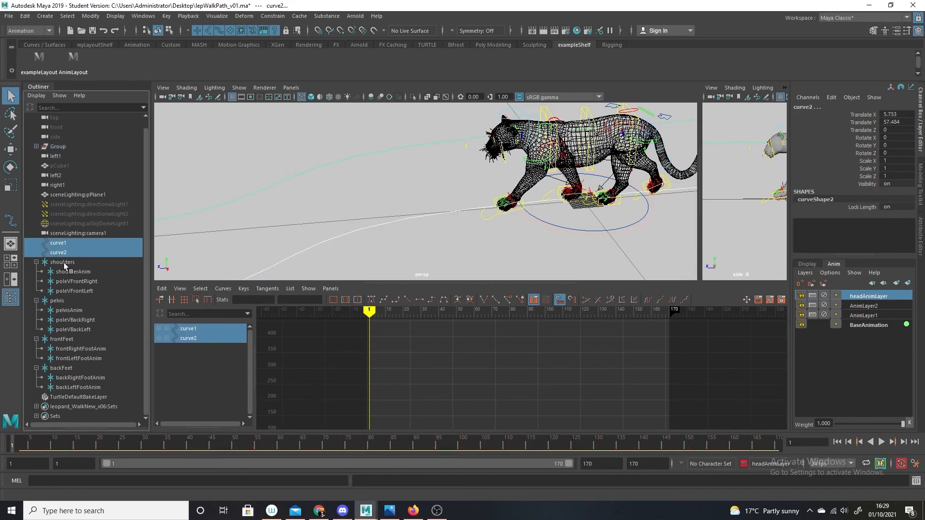
pyautogui.keyDown('shift'); pyautogui.click(80, 387); pyautogui.keyUp('shift')
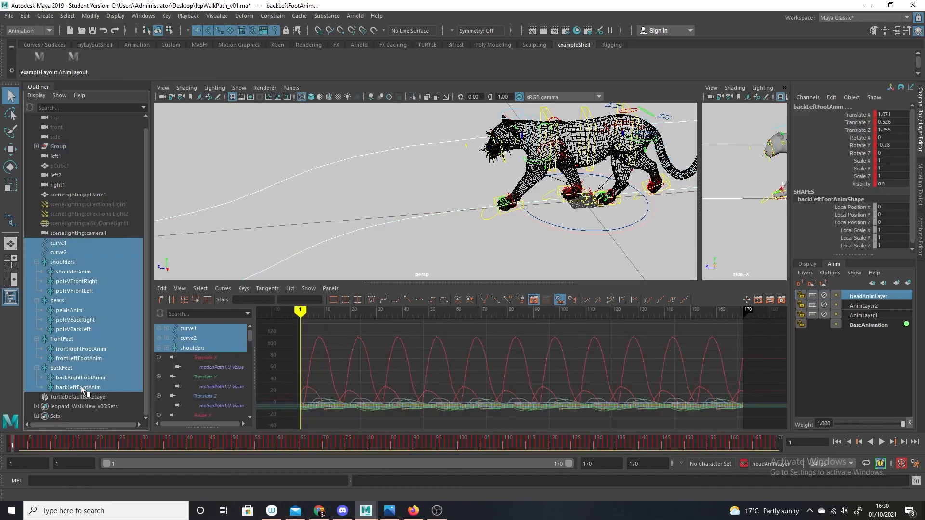
pyautogui.press('Delete')
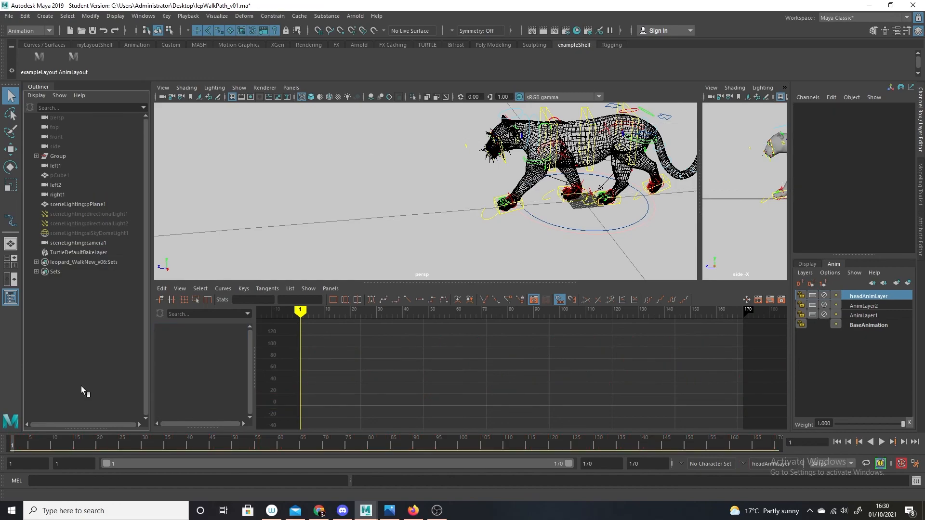
# Step: Play back the animation and scrub to frame 73 to check the front feet up close for sliding
pyautogui.scroll(-2, 509, 250)
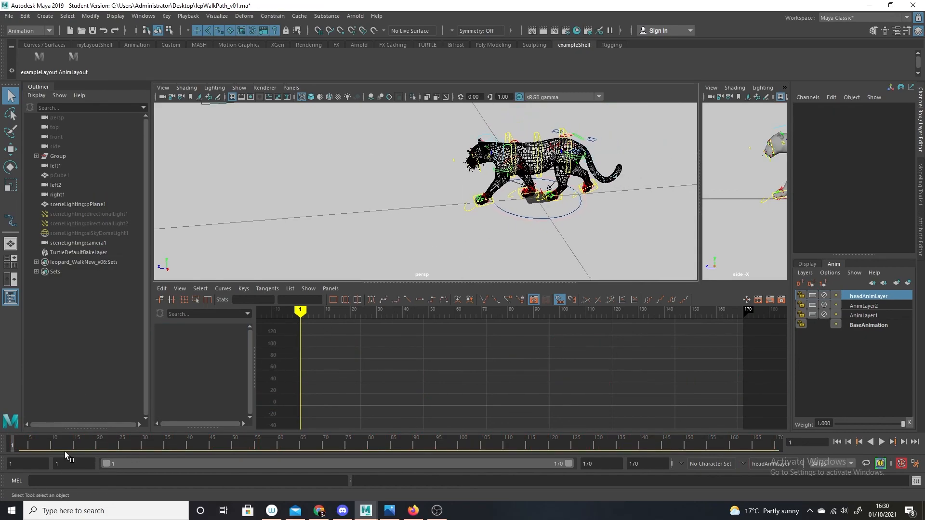
pyautogui.hotkey('alt', 'v')
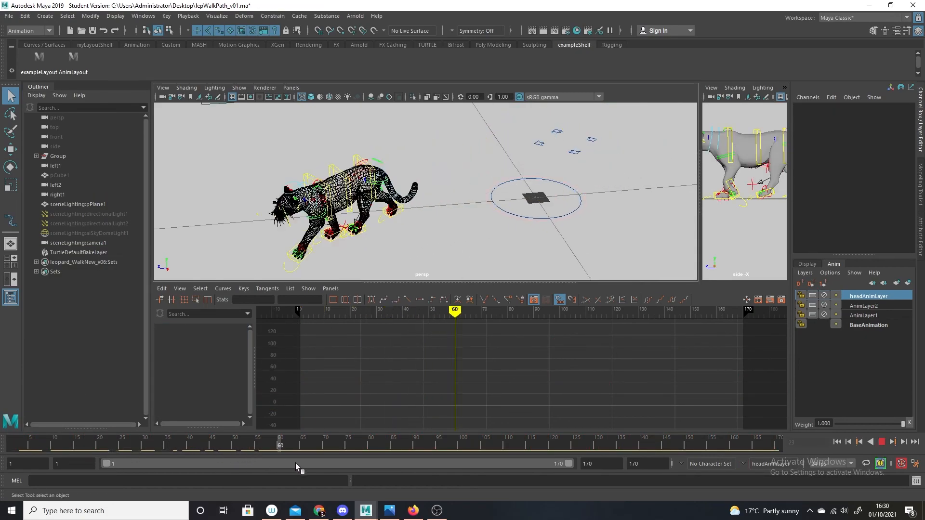
pyautogui.moveTo(463, 446); pyautogui.dragTo(425, 446)
pyautogui.keyDown('alt'); pyautogui.moveTo(449, 240); pyautogui.dragTo(540, 225, button='middle'); pyautogui.keyUp('alt')
pyautogui.keyDown('alt'); pyautogui.moveTo(395, 251); pyautogui.dragTo(374, 189, button='middle'); pyautogui.keyUp('alt')
pyautogui.keyDown('alt'); pyautogui.moveTo(418, 256); pyautogui.dragTo(434, 232); pyautogui.keyUp('alt')
pyautogui.keyDown('alt'); pyautogui.moveTo(434, 231); pyautogui.dragTo(472, 277, button='right'); pyautogui.keyUp('alt')
pyautogui.moveTo(395, 442)
pyautogui.mouseDown()
pyautogui.moveTo(306, 444)
pyautogui.moveTo(366, 444)
pyautogui.moveTo(335, 444)
pyautogui.mouseUp()
pyautogui.keyDown('alt'); pyautogui.moveTo(471, 188); pyautogui.dragTo(389, 211); pyautogui.keyUp('alt')
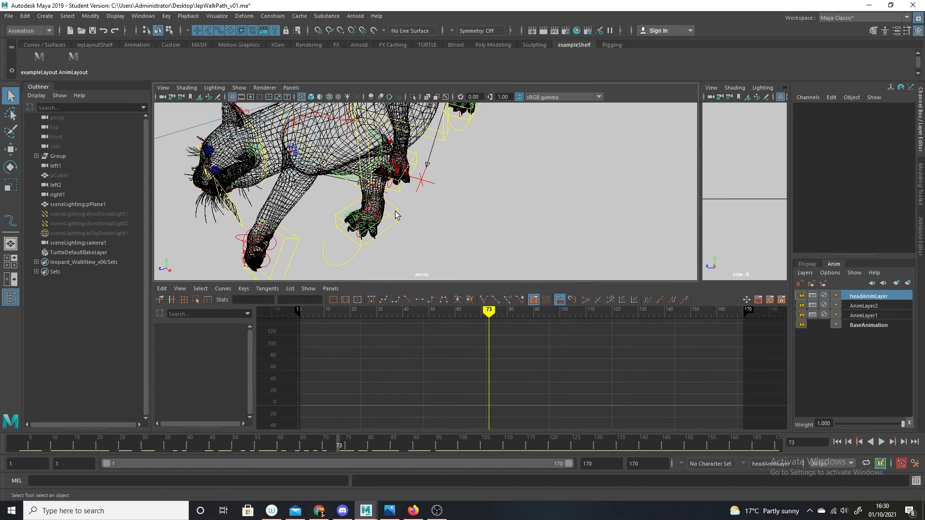
# Step: On IKLegFront_L's Translate Z curve, delete the keys between frames 63 and 77 and lower the frame 77 key to about 231.24
pyautogui.click(390, 211)
pyautogui.moveTo(465, 400)
pyautogui.keyDown('alt'); pyautogui.mouseDown(button='right')
pyautogui.moveTo(462, 368)
pyautogui.moveTo(460, 385)
pyautogui.mouseUp(button='right'); pyautogui.keyUp('alt')
pyautogui.moveTo(488, 313)
pyautogui.mouseDown()
pyautogui.moveTo(463, 319)
pyautogui.moveTo(470, 319)
pyautogui.mouseUp()
pyautogui.moveTo(523, 370)
pyautogui.keyDown('alt'); pyautogui.mouseDown(button='right')
pyautogui.moveTo(552, 443)
pyautogui.moveTo(502, 386)
pyautogui.mouseUp(button='right'); pyautogui.keyUp('alt')
pyautogui.keyDown('alt'); pyautogui.moveTo(502, 386); pyautogui.dragTo(511, 386, button='middle'); pyautogui.keyUp('alt')
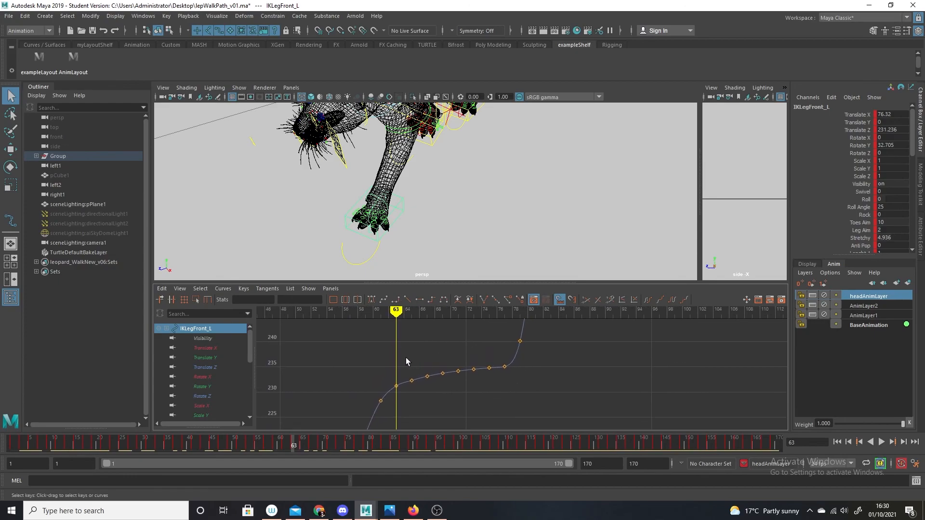
pyautogui.moveTo(489, 411); pyautogui.dragTo(512, 394)
pyautogui.press('Delete')
pyautogui.keyDown('shift'); pyautogui.moveTo(493, 349); pyautogui.dragTo(492, 367, button='middle'); pyautogui.keyUp('shift')
pyautogui.moveTo(401, 313); pyautogui.dragTo(419, 332)
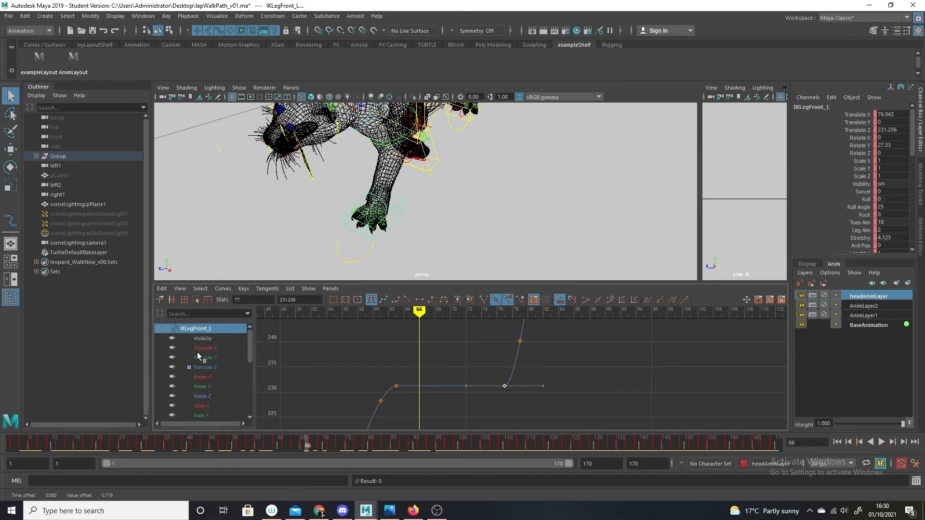
# Step: On IKLegFront_L's Translate X curve, delete the keys between frames 63 and 77 and lower the frame 77 key nearly level with frame 63
pyautogui.click(210, 347)
pyautogui.scroll(-4, 513, 417)
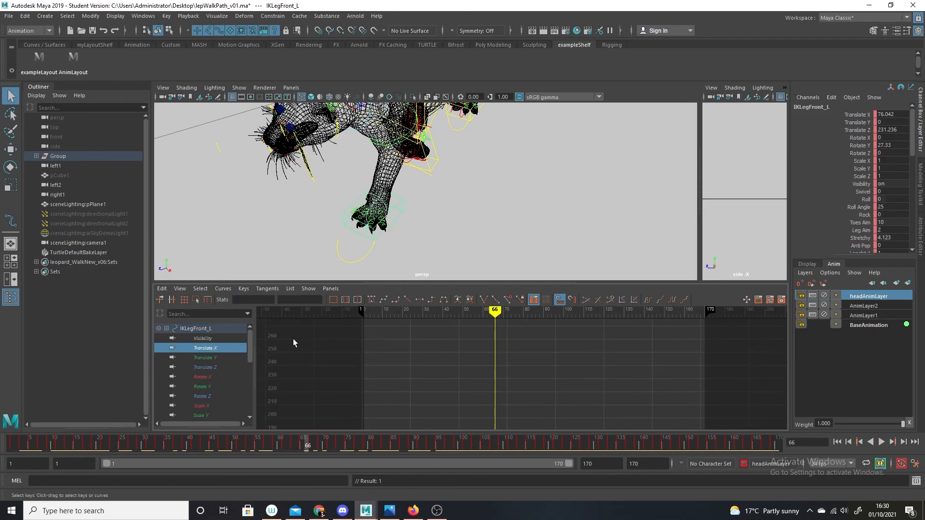
pyautogui.scroll(-10, 376, 380)
pyautogui.moveTo(519, 395)
pyautogui.keyDown('alt'); pyautogui.mouseDown(button='middle')
pyautogui.moveTo(498, 374)
pyautogui.moveTo(536, 389)
pyautogui.moveTo(520, 392)
pyautogui.mouseUp(button='middle'); pyautogui.keyUp('alt')
pyautogui.scroll(9, 502, 390)
pyautogui.scroll(1, 537, 390)
pyautogui.scroll(7, 536, 389)
pyautogui.scroll(-9, 404, 368)
pyautogui.scroll(5, 521, 392)
pyautogui.moveTo(450, 324); pyautogui.dragTo(440, 323)
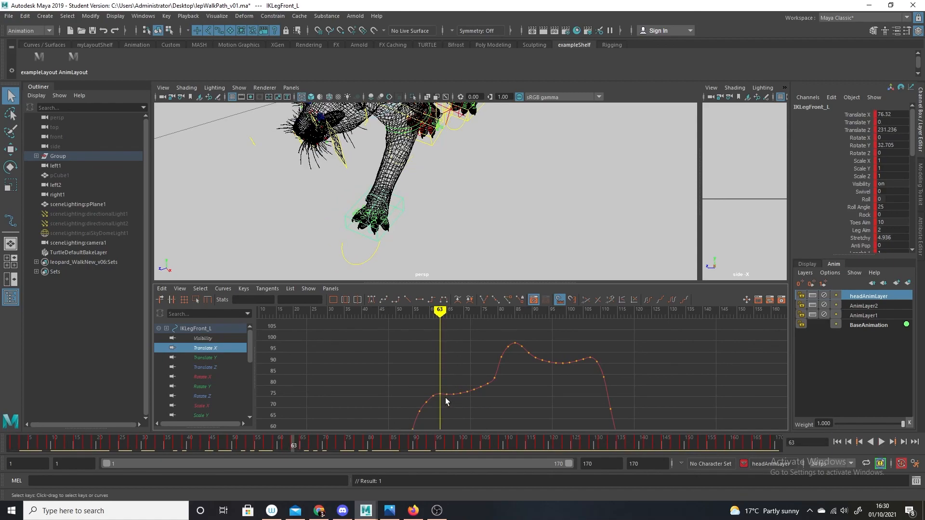
pyautogui.moveTo(445, 386); pyautogui.dragTo(486, 409)
pyautogui.click(484, 415)
pyautogui.moveTo(440, 313)
pyautogui.mouseDown()
pyautogui.moveTo(482, 315)
pyautogui.moveTo(484, 326)
pyautogui.mouseUp()
pyautogui.click(488, 383)
pyautogui.moveTo(482, 368); pyautogui.dragTo(478, 366, button='middle')
pyautogui.click(502, 400)
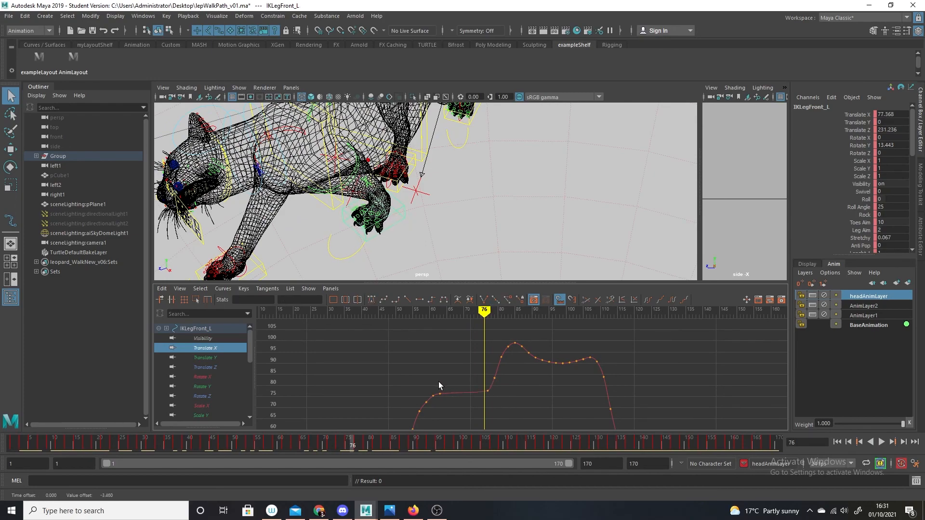
# Step: Raise the Translate X keys at frames 63 and 77 together by about 1.5 and scrub through the planted foot
pyautogui.moveTo(458, 405); pyautogui.dragTo(495, 417)
pyautogui.moveTo(490, 418); pyautogui.dragTo(482, 411, button='middle')
pyautogui.click(484, 413)
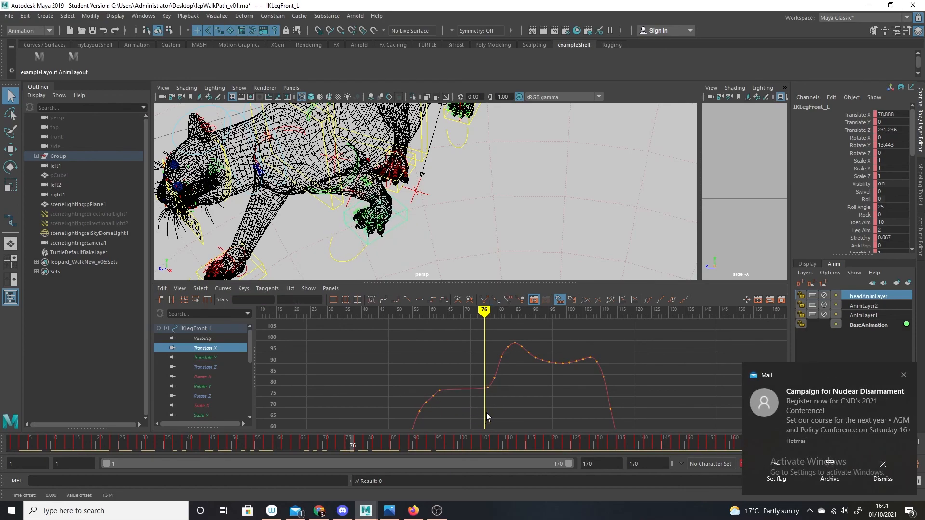
pyautogui.moveTo(486, 320)
pyautogui.mouseDown()
pyautogui.moveTo(453, 330)
pyautogui.moveTo(466, 337)
pyautogui.moveTo(440, 378)
pyautogui.mouseUp()
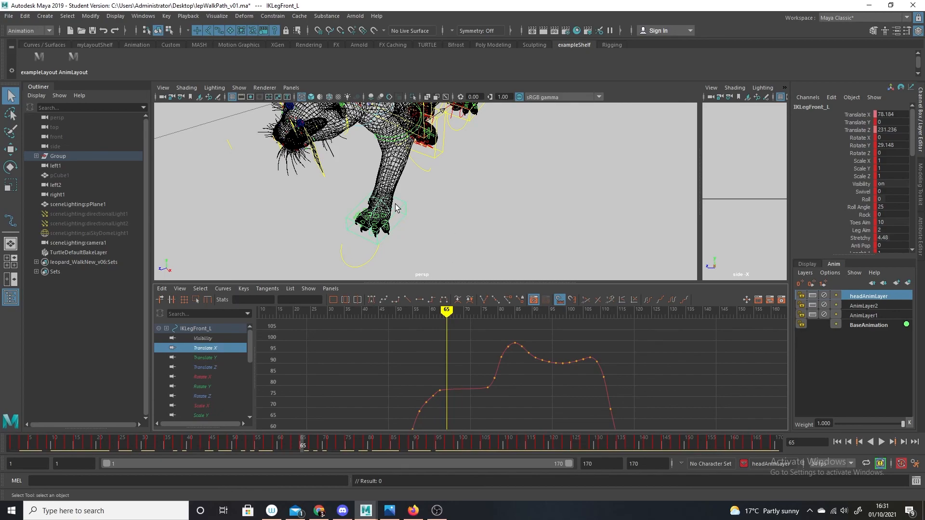
# Step: Delete the keys between frames 65 and 79 on IKLegFront_L's Rotate Y curve
pyautogui.click(205, 386)
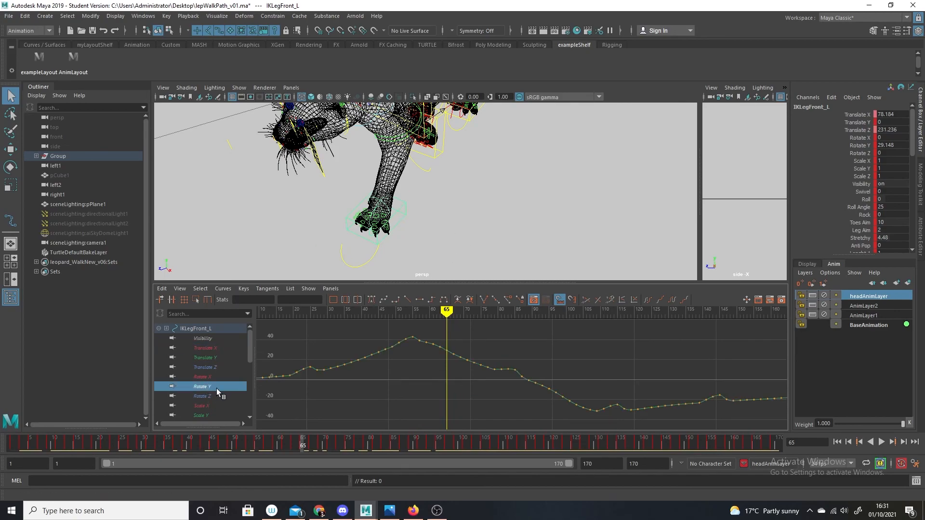
pyautogui.keyDown('alt'); pyautogui.moveTo(466, 365); pyautogui.dragTo(488, 390, button='middle'); pyautogui.keyUp('alt')
pyautogui.moveTo(468, 310)
pyautogui.mouseDown()
pyautogui.moveTo(445, 312)
pyautogui.moveTo(469, 322)
pyautogui.mouseUp()
pyautogui.hotkey('alt', 'v')
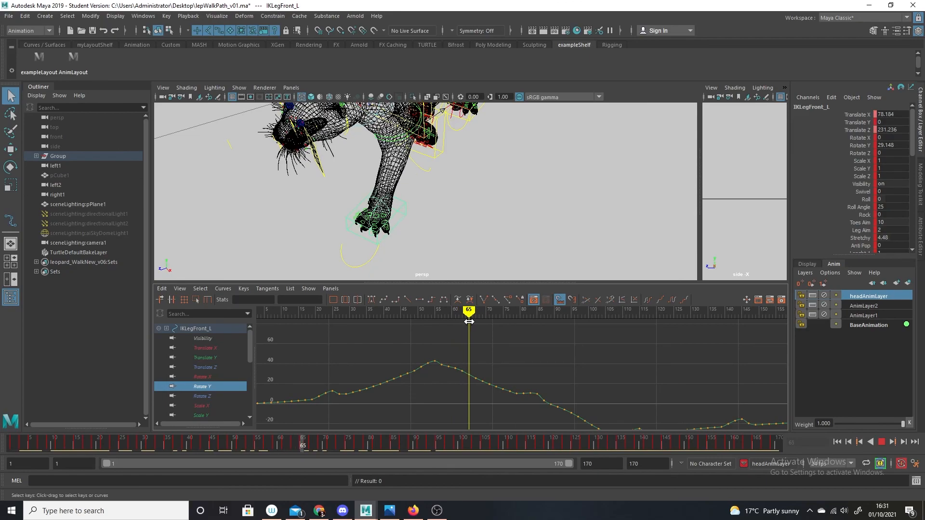
pyautogui.scroll(3, 502, 413)
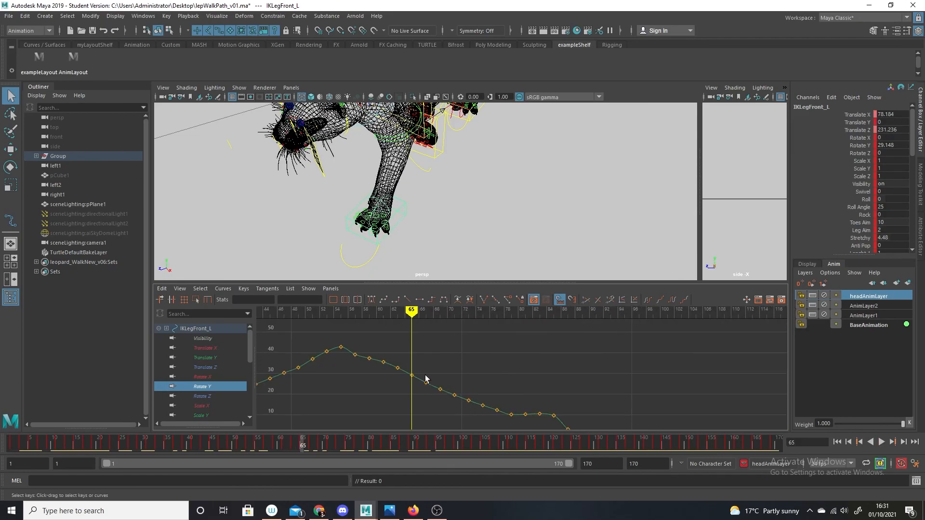
pyautogui.moveTo(499, 427); pyautogui.dragTo(500, 426)
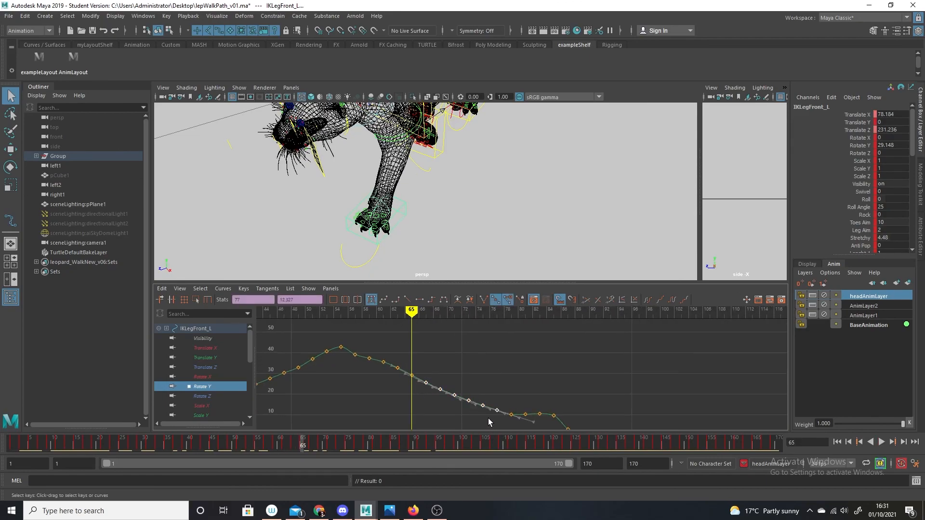
pyautogui.click(437, 356)
pyautogui.hotkey('alt', 'v')
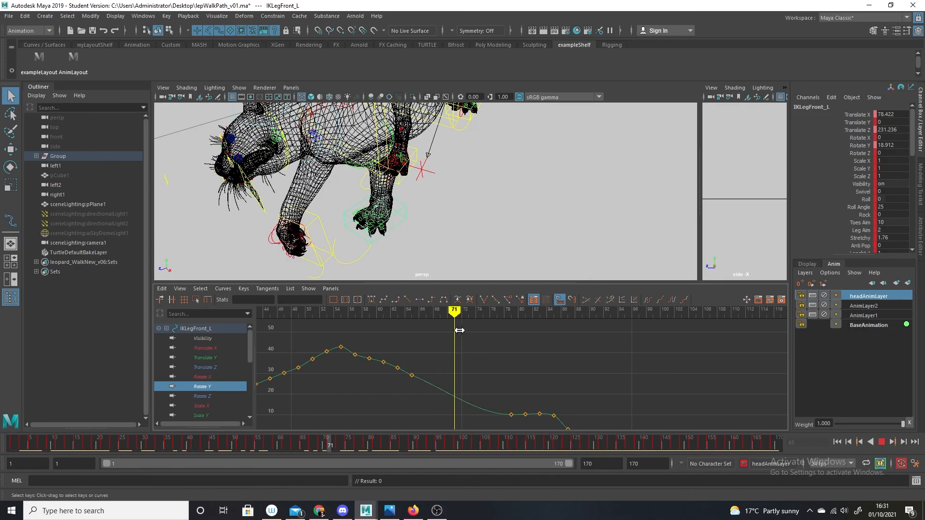
# Step: Set a key at frame 76, raise its Rotate Y value to about 27.8, and scrub back to frame 70 to check the foot
pyautogui.moveTo(507, 333); pyautogui.dragTo(490, 331)
pyautogui.press('s')
pyautogui.moveTo(487, 418); pyautogui.dragTo(492, 430)
pyautogui.scroll(3, 491, 408)
pyautogui.keyDown('alt'); pyautogui.moveTo(504, 408); pyautogui.dragTo(517, 355, button='middle'); pyautogui.keyUp('alt')
pyautogui.moveTo(477, 366); pyautogui.dragTo(487, 377)
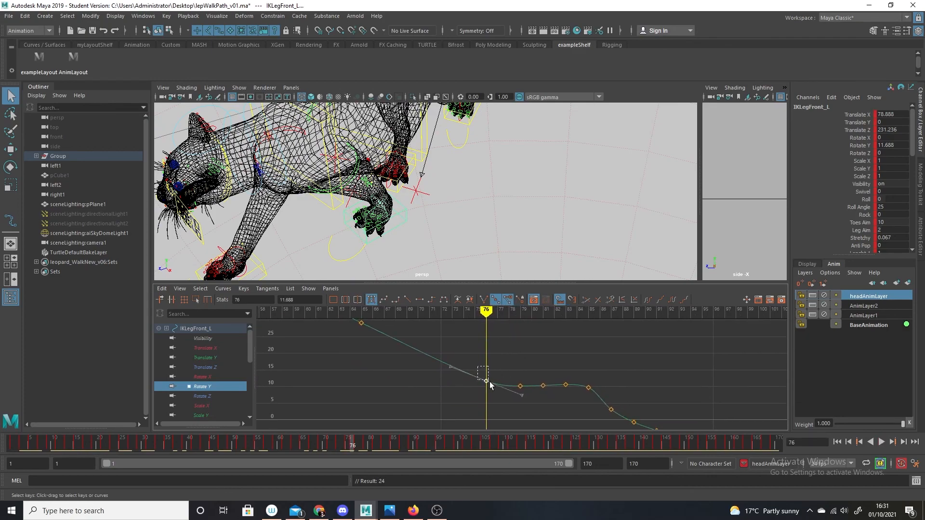
pyautogui.moveTo(491, 408)
pyautogui.keyDown('shift'); pyautogui.mouseDown(button='middle')
pyautogui.moveTo(494, 355)
pyautogui.moveTo(489, 399)
pyautogui.moveTo(500, 403)
pyautogui.mouseUp(button='middle'); pyautogui.keyUp('shift')
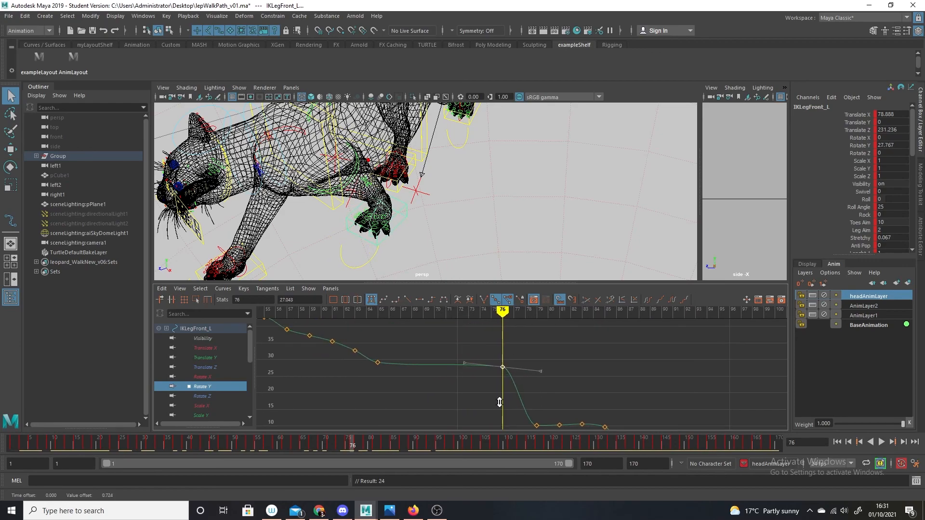
pyautogui.moveTo(507, 329)
pyautogui.mouseDown()
pyautogui.moveTo(518, 325)
pyautogui.moveTo(434, 324)
pyautogui.mouseUp()
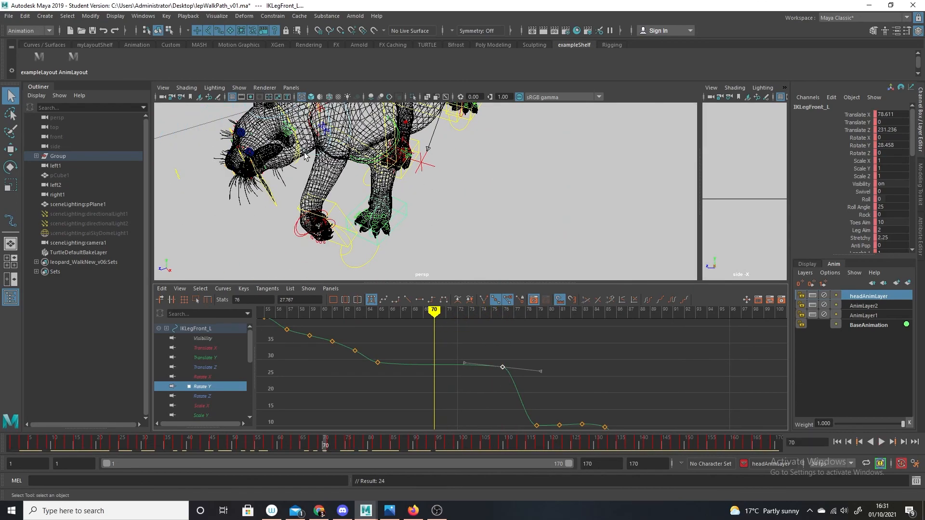
# Step: Switch the perspective view to shaded display, frame the whole leopard, and hide the rig's control curves
pyautogui.press('5')
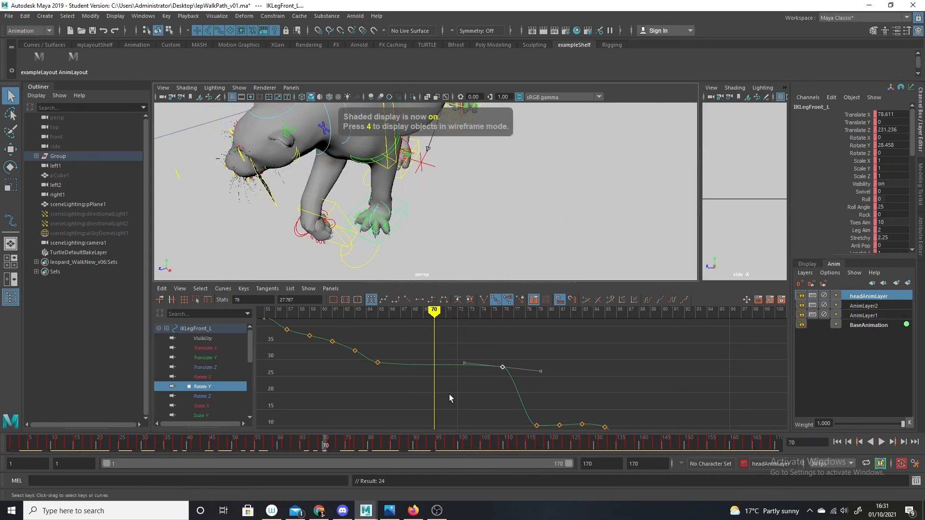
pyautogui.moveTo(439, 317)
pyautogui.mouseDown()
pyautogui.moveTo(299, 324)
pyautogui.moveTo(487, 355)
pyautogui.moveTo(347, 359)
pyautogui.moveTo(501, 364)
pyautogui.moveTo(330, 364)
pyautogui.moveTo(434, 363)
pyautogui.mouseUp()
pyautogui.scroll(-8, 613, 232)
pyautogui.keyDown('alt'); pyautogui.moveTo(513, 219); pyautogui.dragTo(529, 308); pyautogui.keyUp('alt')
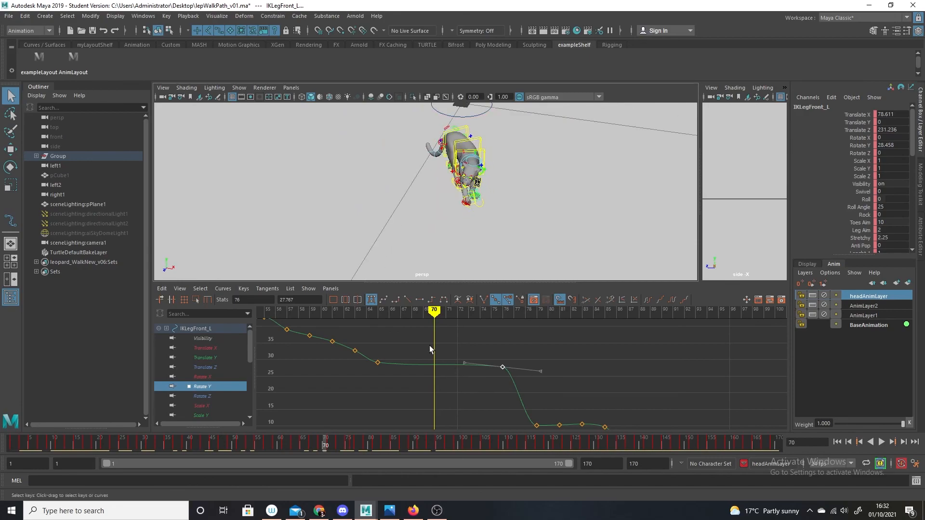
pyautogui.moveTo(435, 315)
pyautogui.mouseDown()
pyautogui.moveTo(320, 318)
pyautogui.moveTo(494, 360)
pyautogui.moveTo(411, 341)
pyautogui.mouseUp()
pyautogui.moveTo(516, 222)
pyautogui.keyDown('alt'); pyautogui.mouseDown()
pyautogui.moveTo(481, 220)
pyautogui.moveTo(467, 278)
pyautogui.mouseUp(); pyautogui.keyUp('alt')
pyautogui.click(239, 87)
pyautogui.click(272, 142)
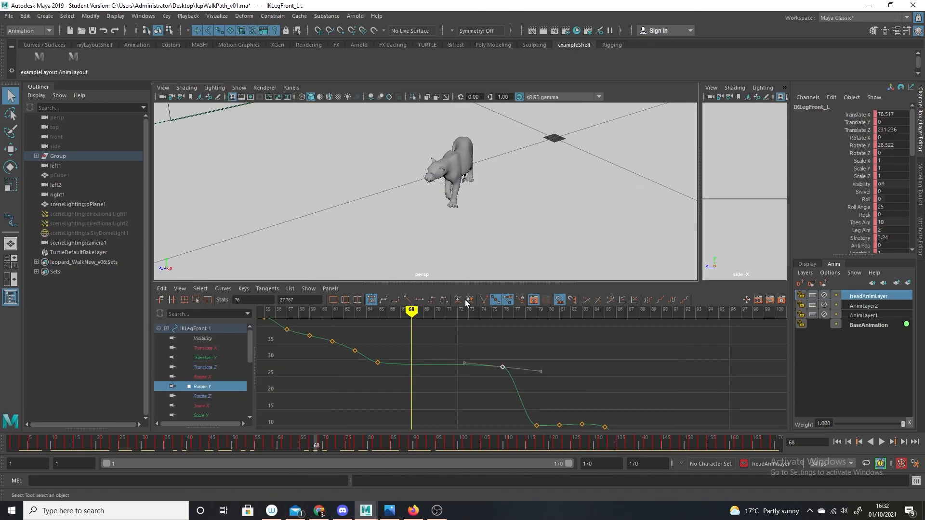
# Step: Enlarge the perspective view to a single panel and play the walk from the start to check the motion
pyautogui.moveTo(331, 438); pyautogui.dragTo(30, 410)
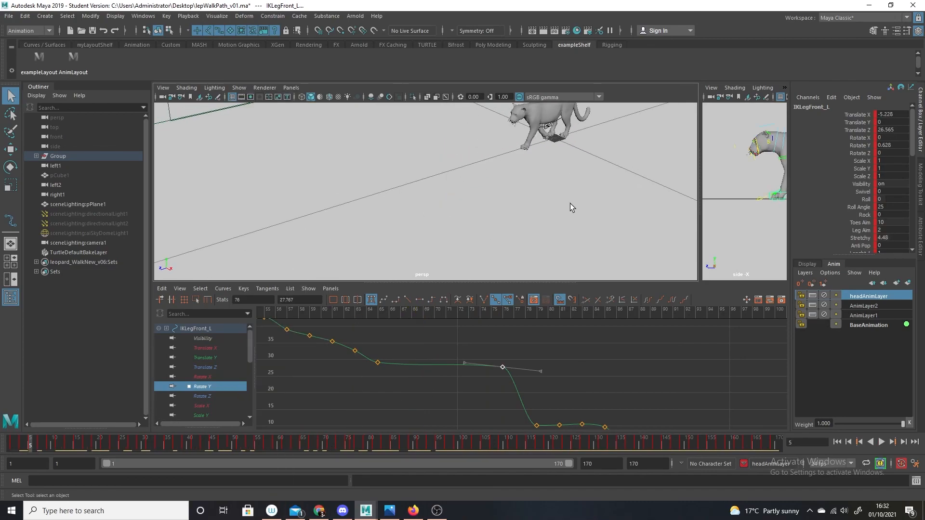
pyautogui.press('space')
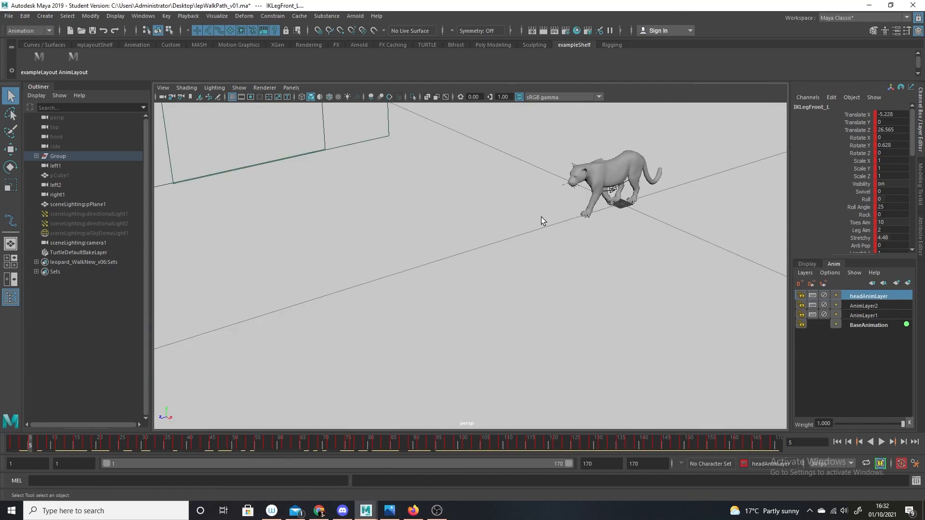
pyautogui.click(880, 441)
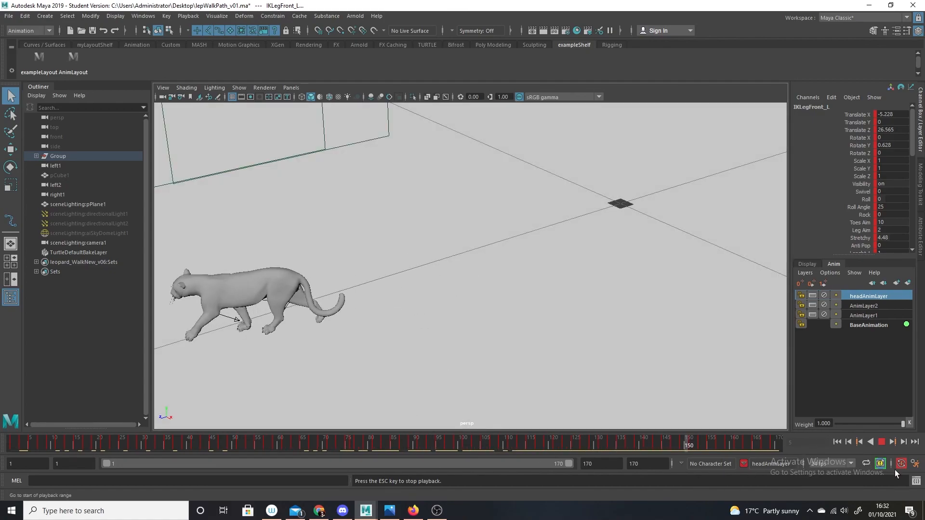
pyautogui.click(885, 441)
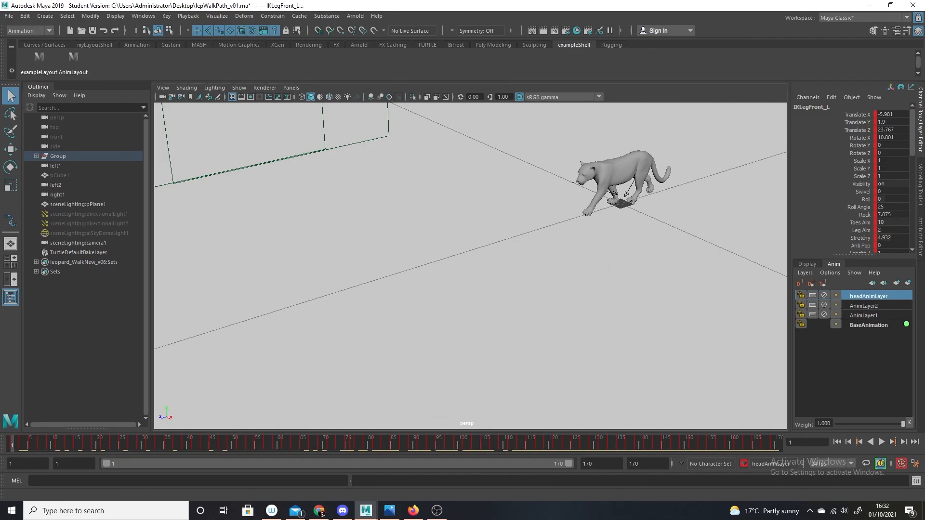
pyautogui.click(881, 443)
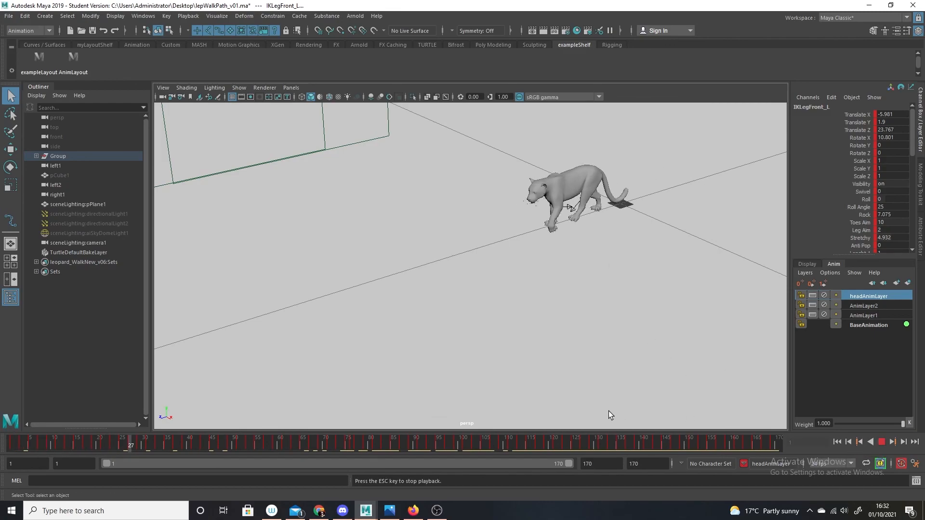